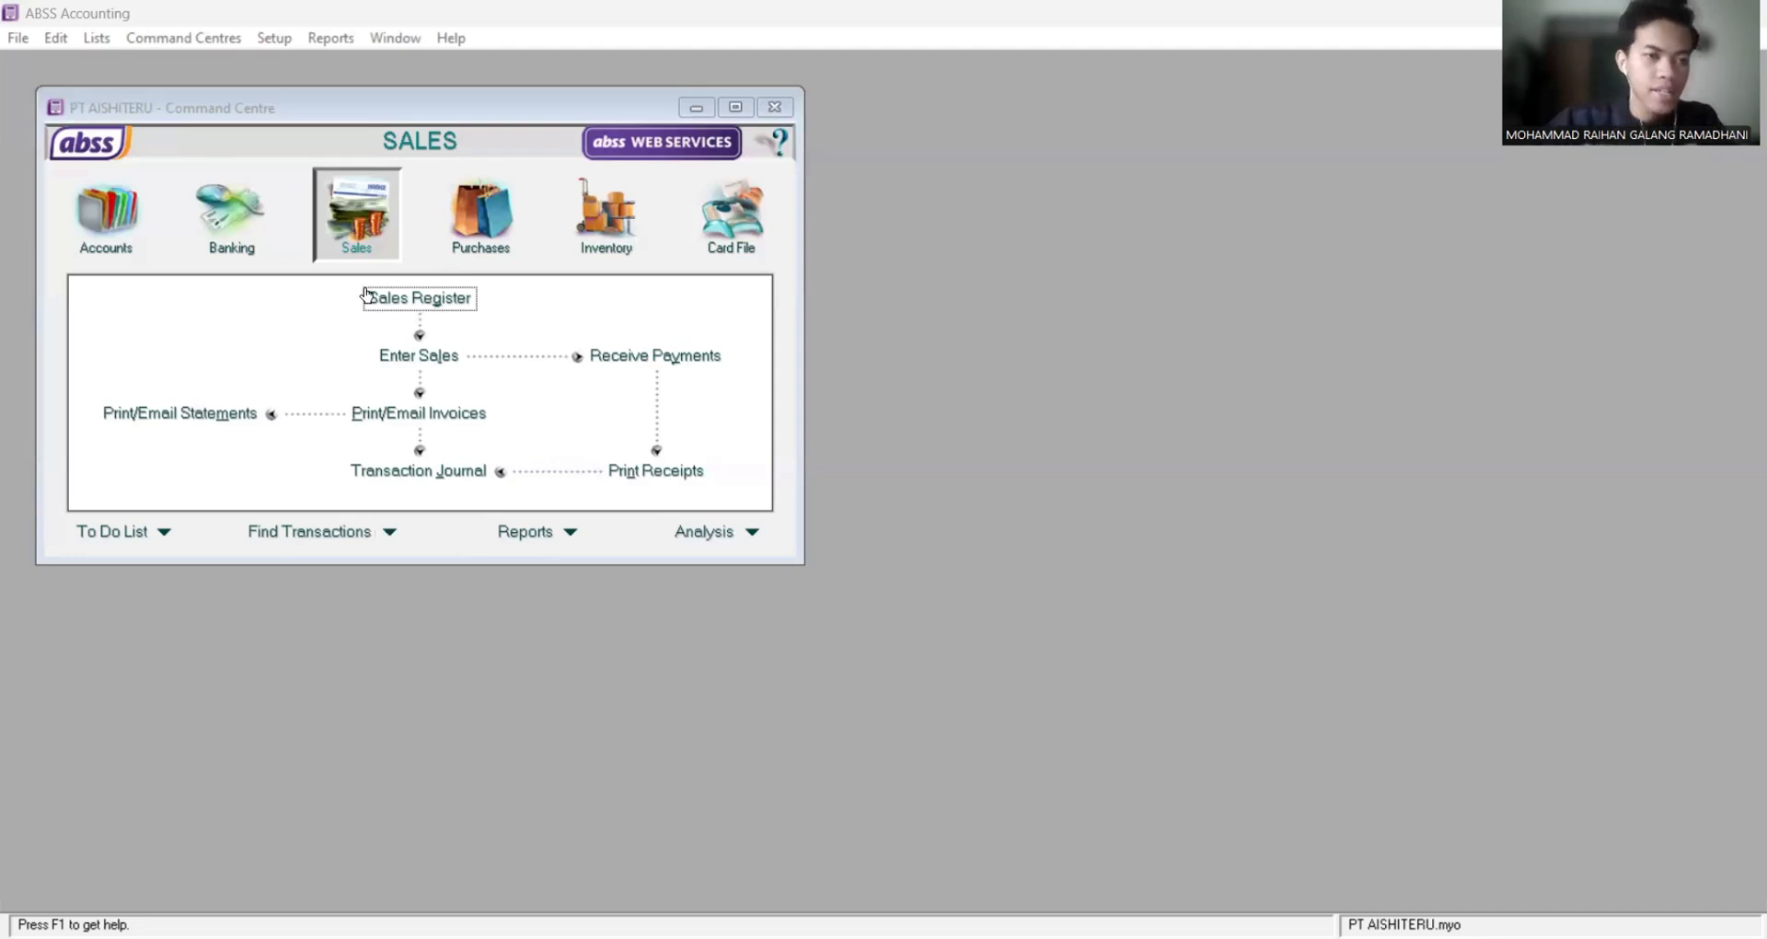
Open the Sales Register and review its all sales, quotes, orders, open invoices, returns and credits, and closed invoices views.
left_click(419, 300)
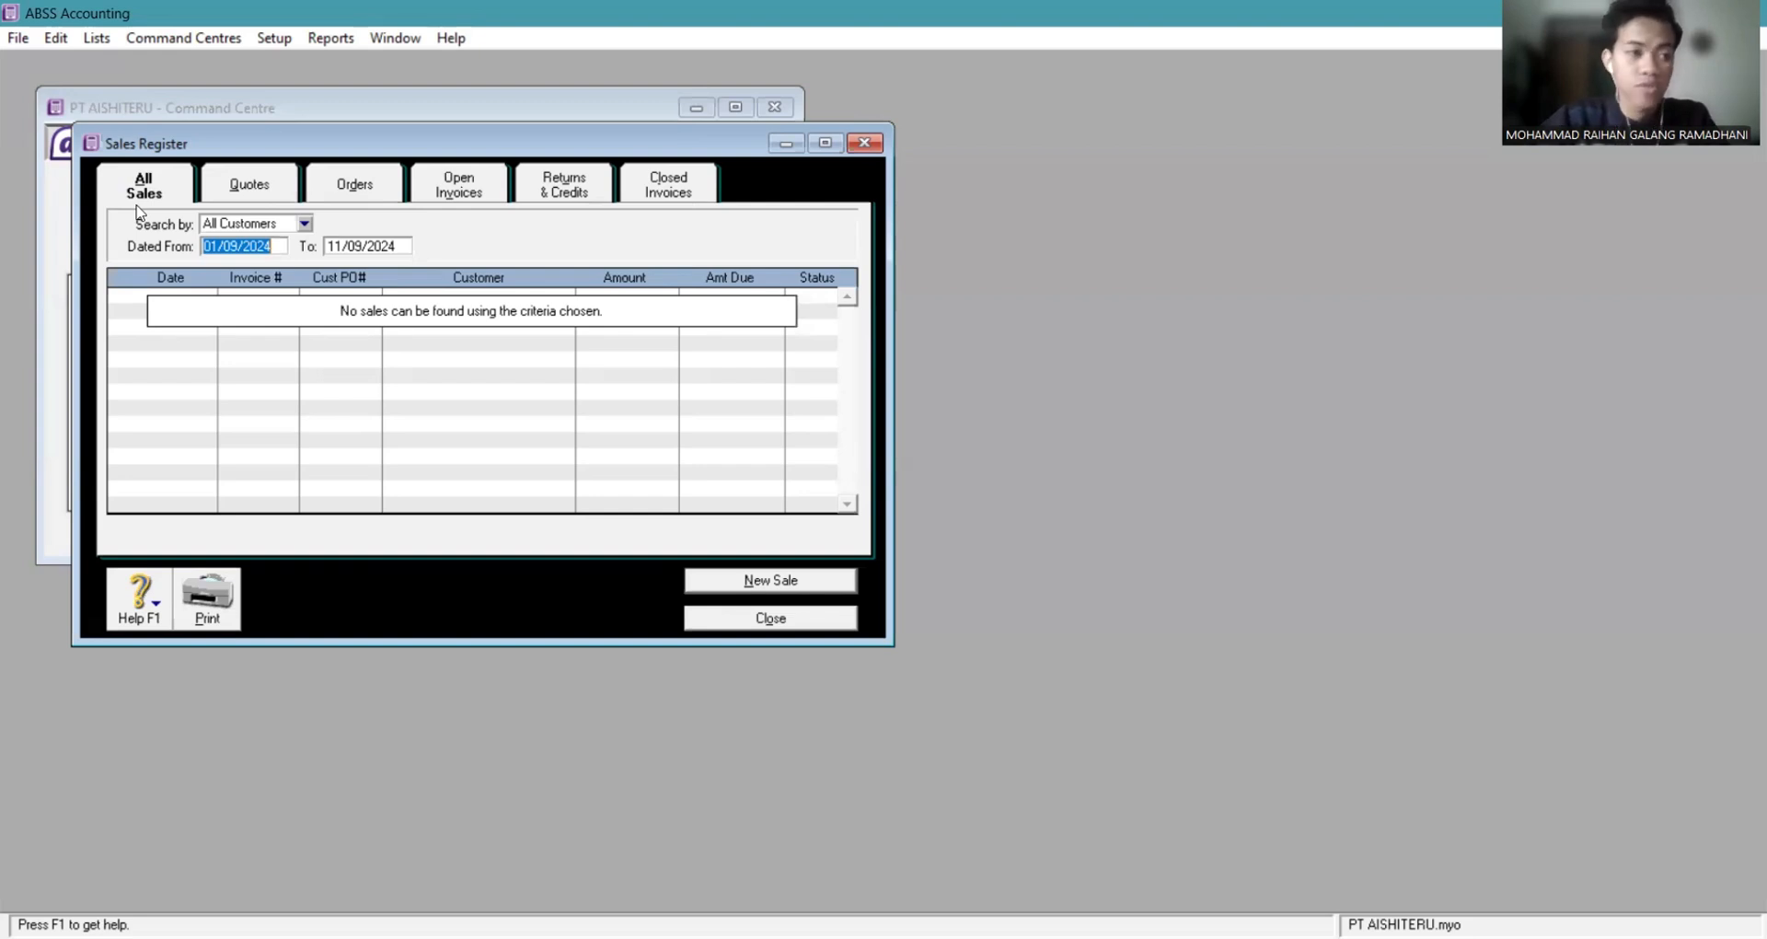
left_click(241, 187)
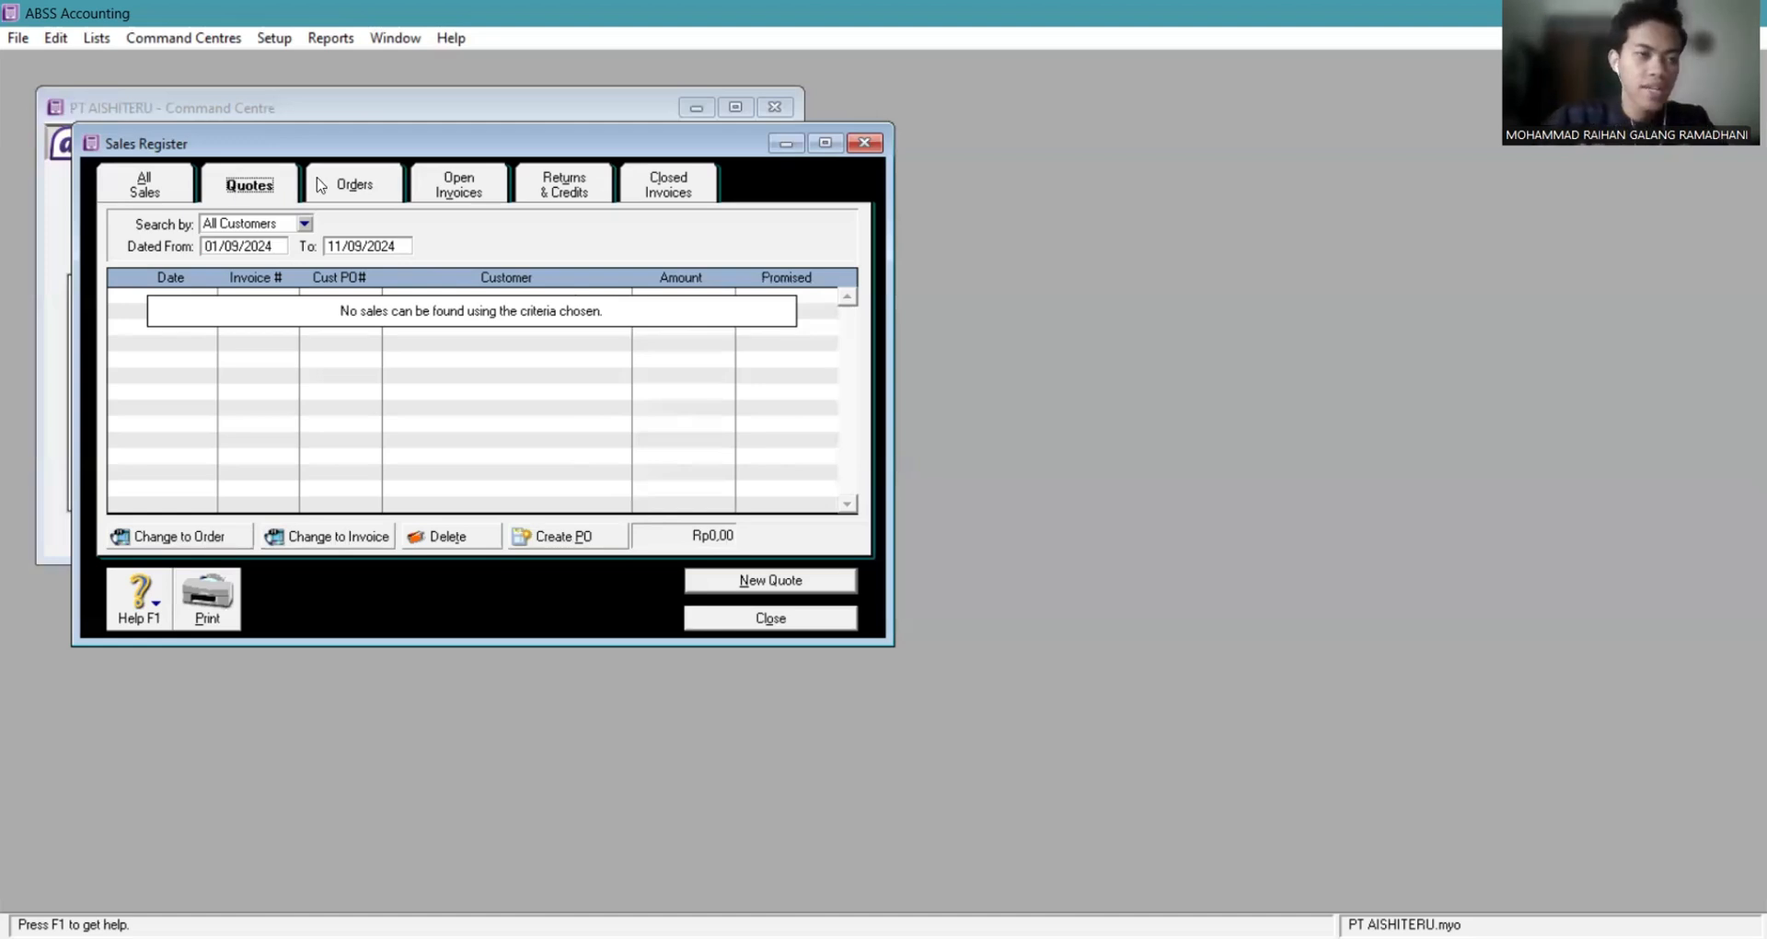
left_click(366, 189)
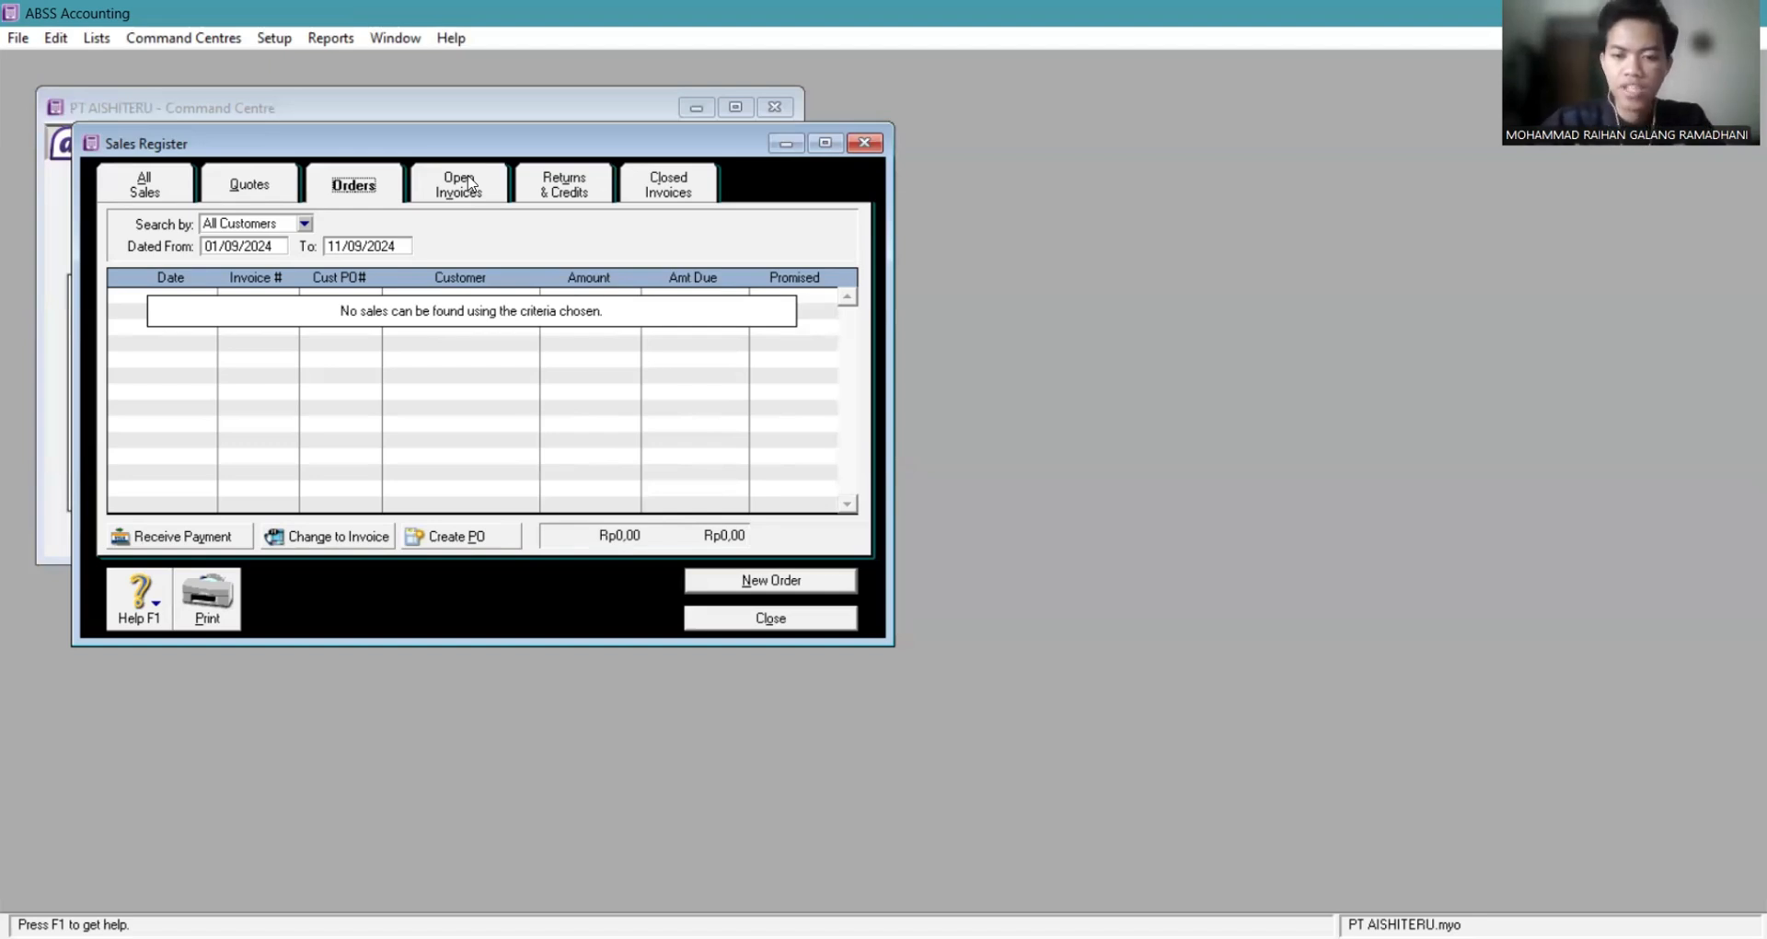
left_click(469, 182)
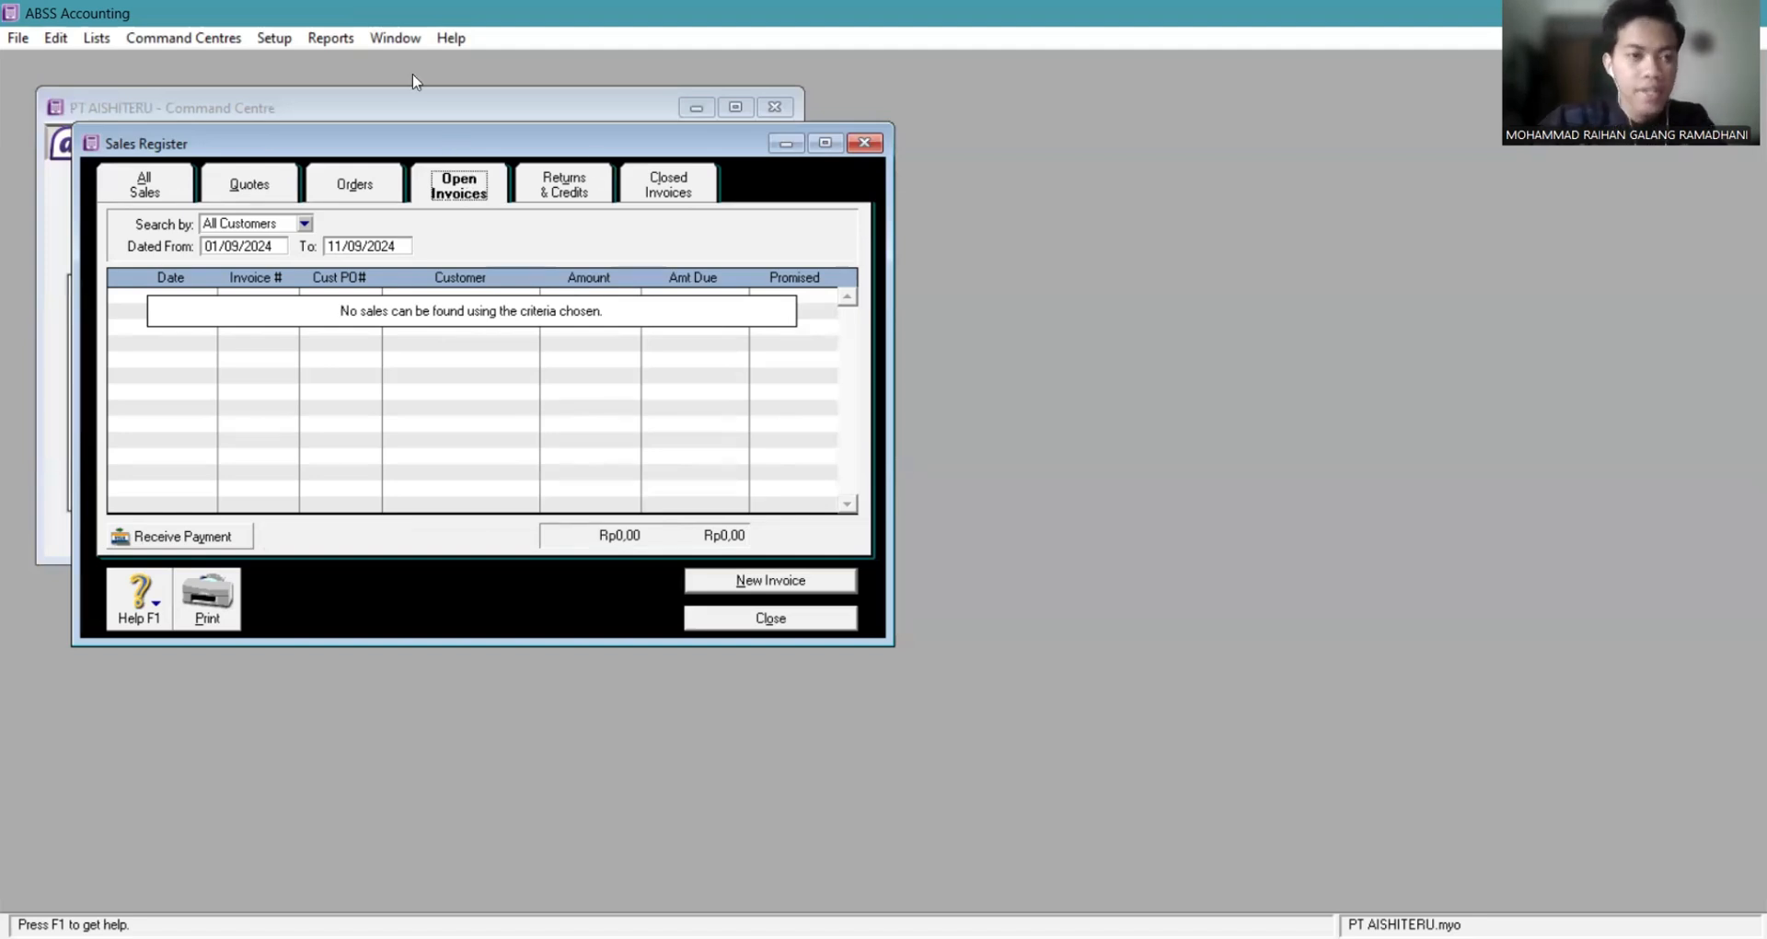
left_click(562, 193)
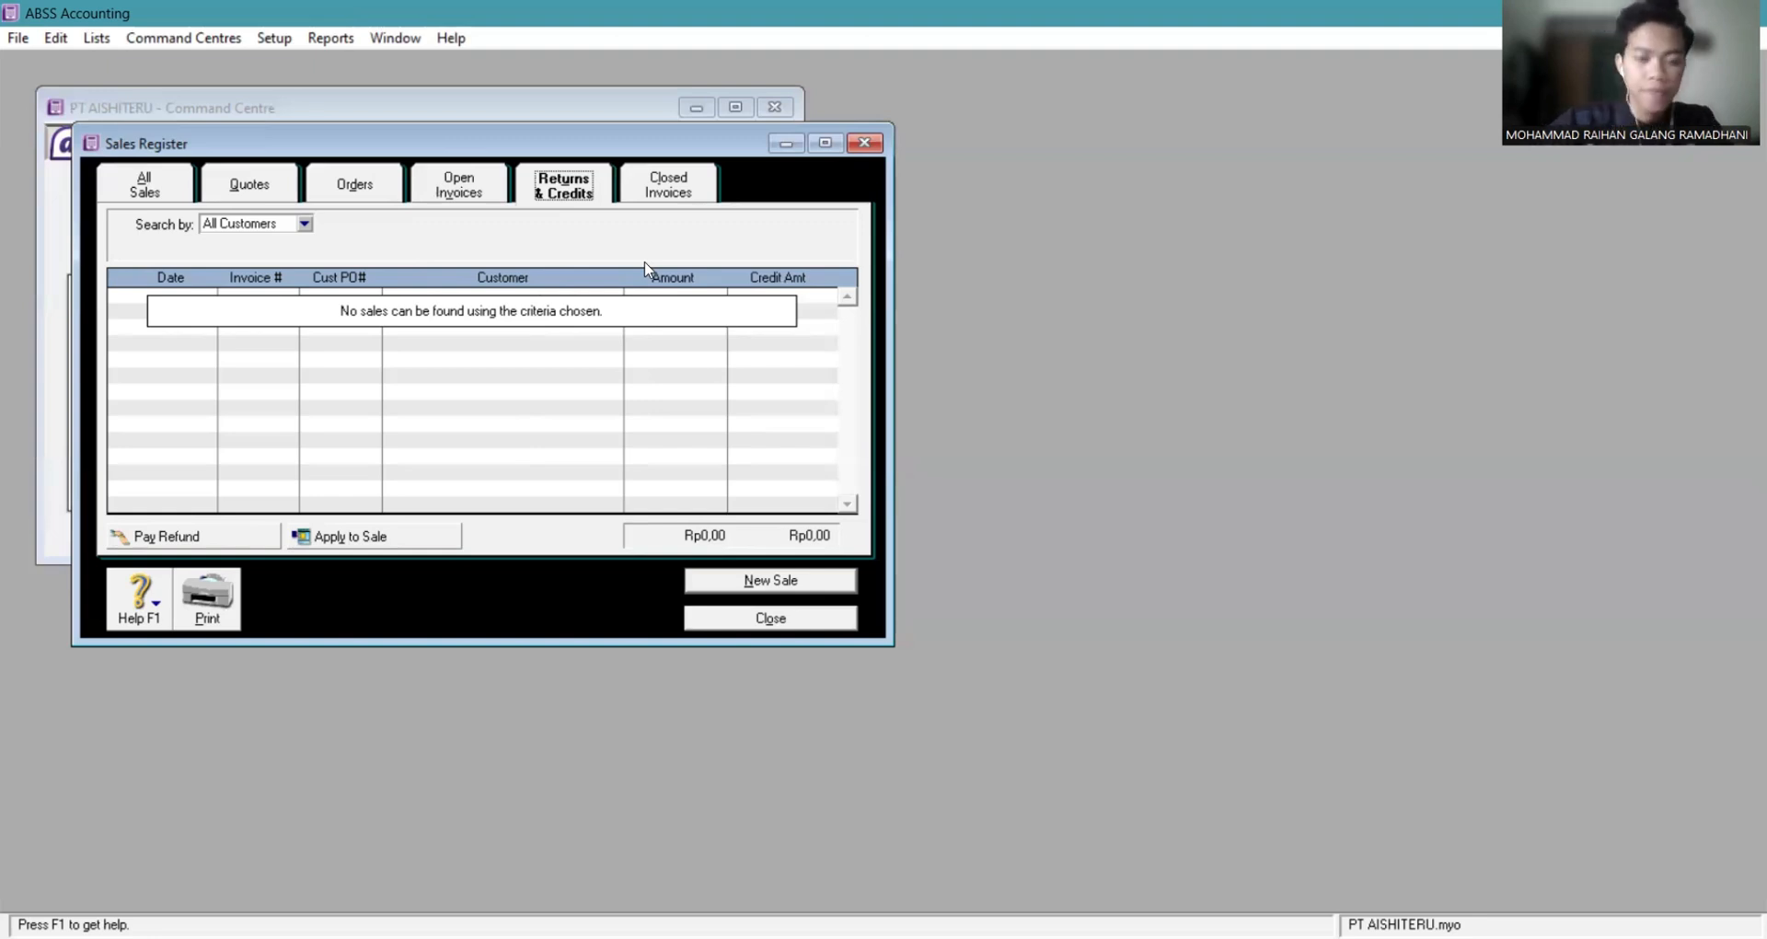
left_click(684, 187)
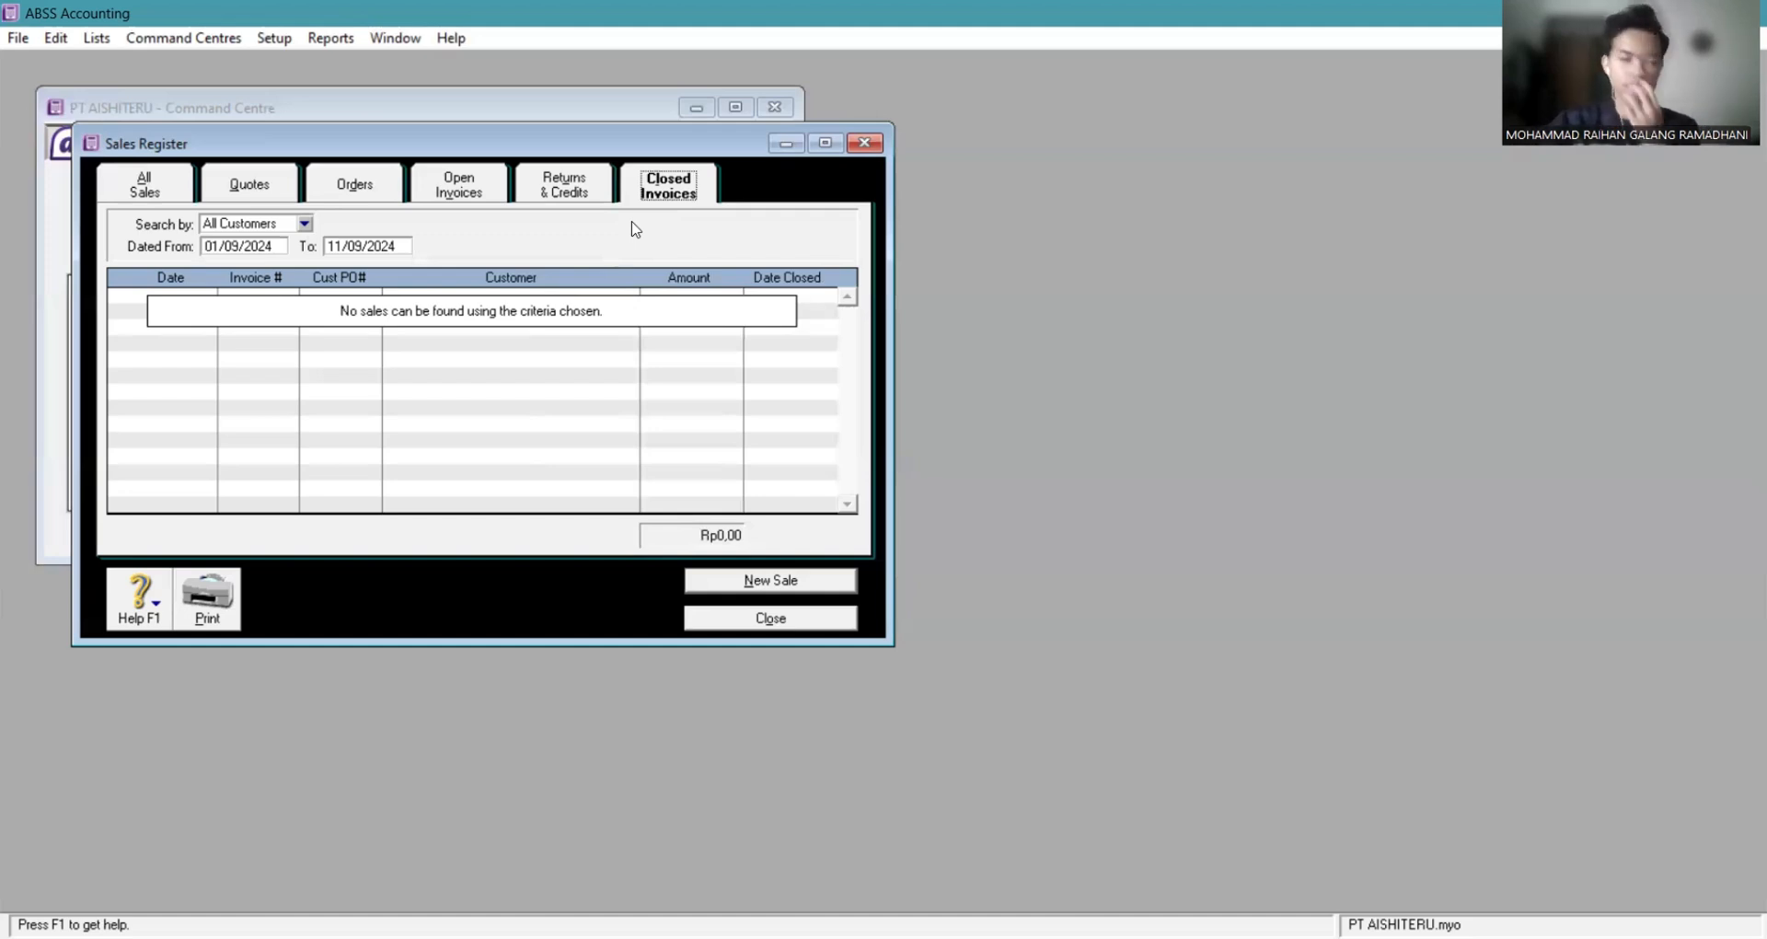
left_click(142, 189)
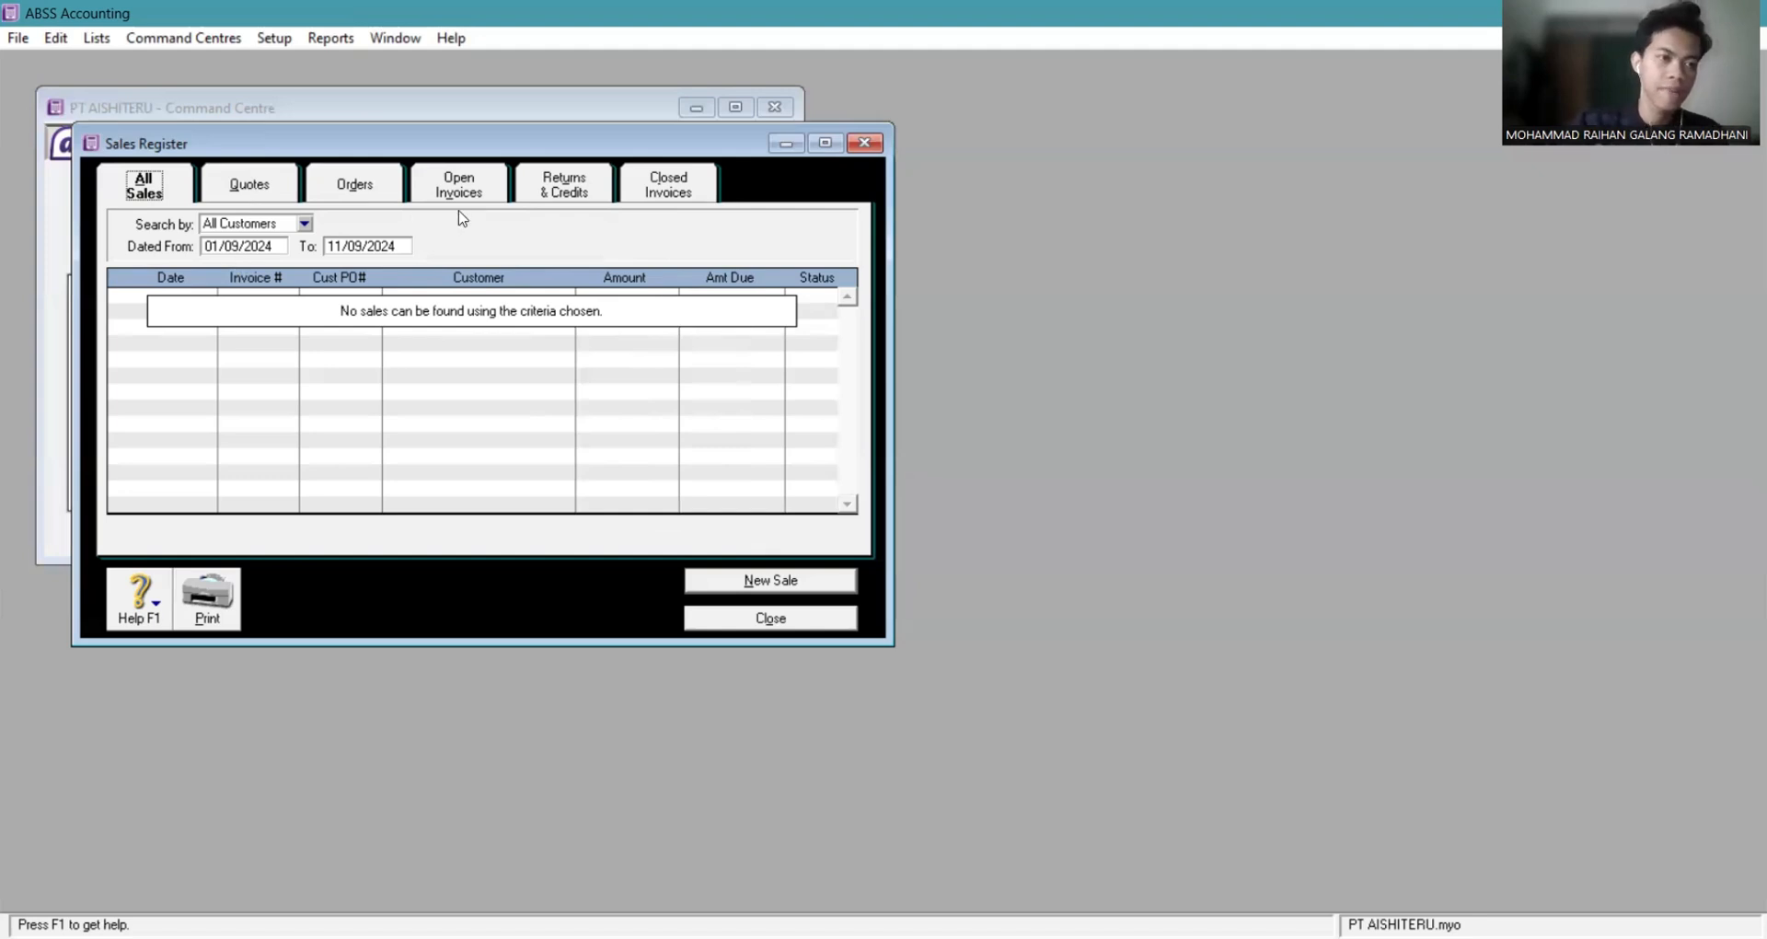
Filter the register's full sales list by the customer with the Rp2.200.000,00 balance, and close the register.
left_click(306, 225)
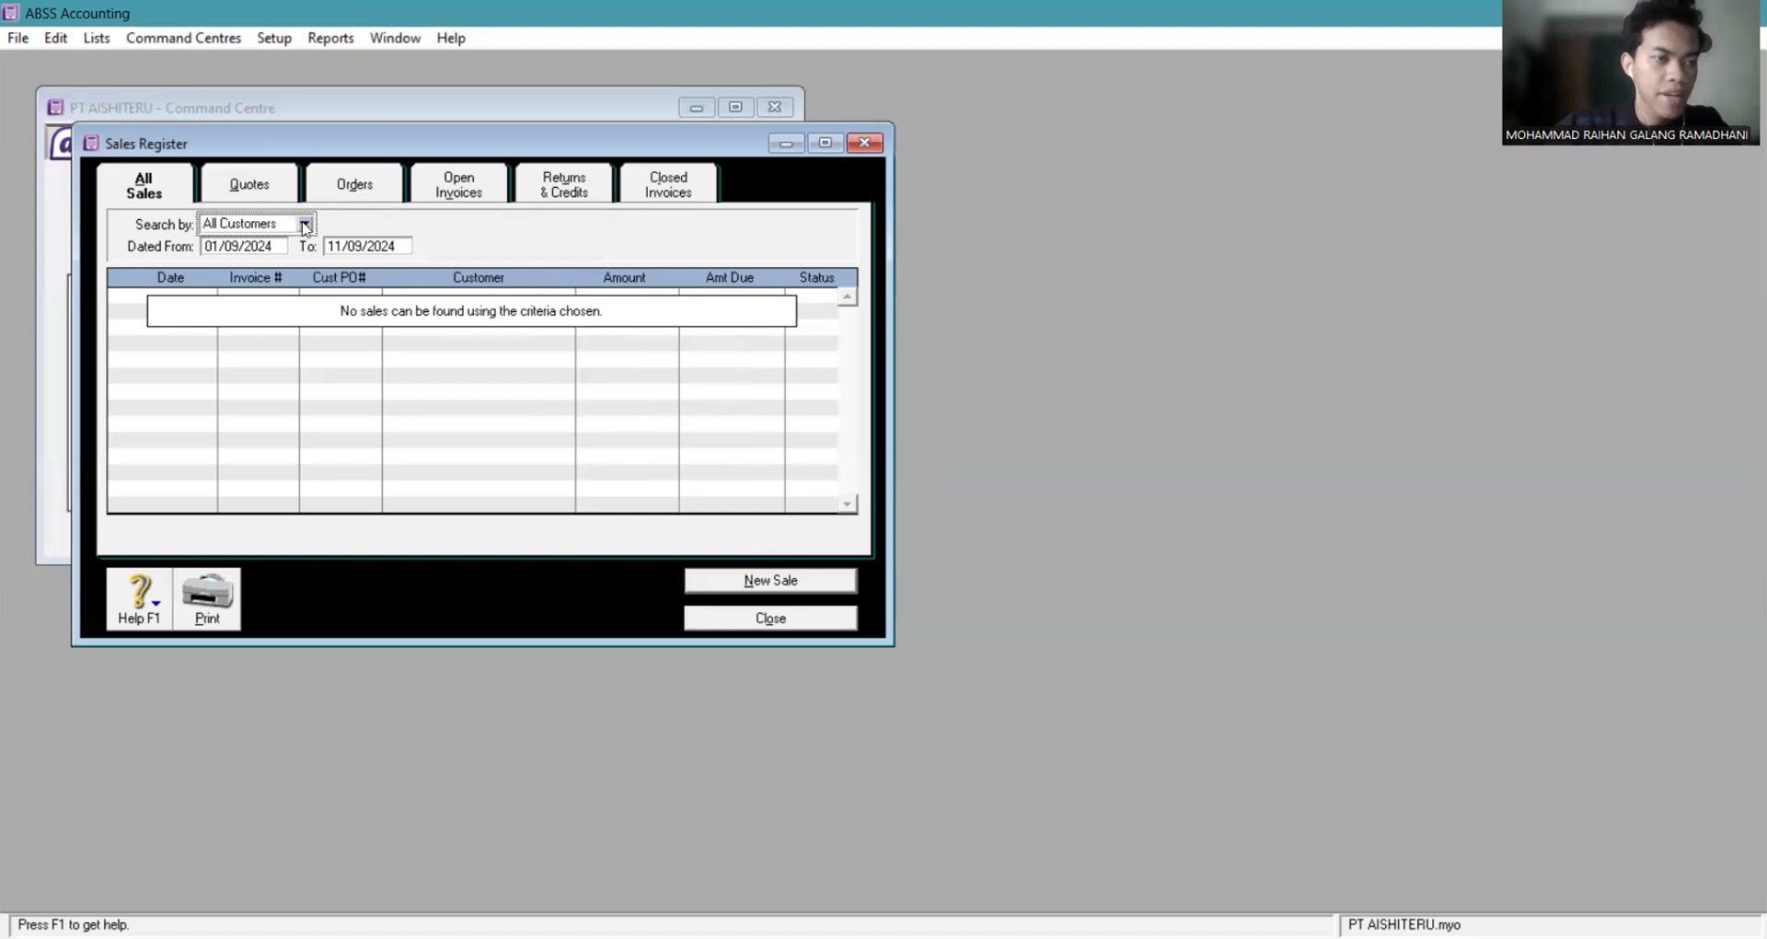
left_click(307, 226)
left_click(240, 260)
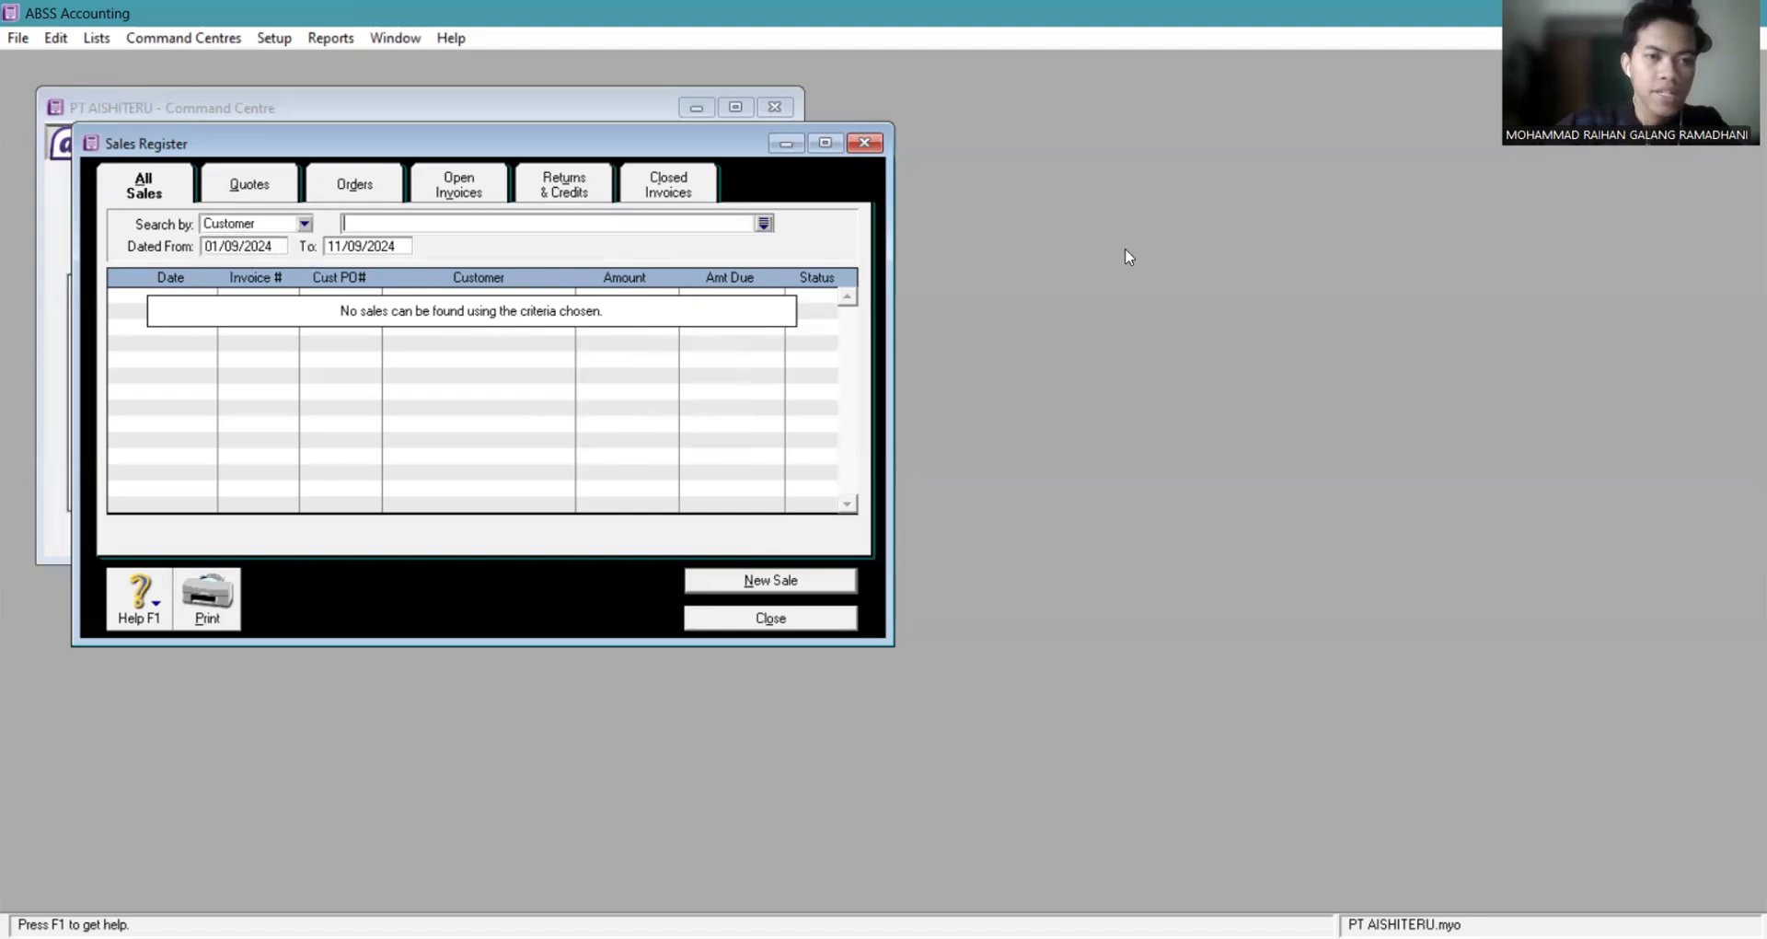
left_click(764, 224)
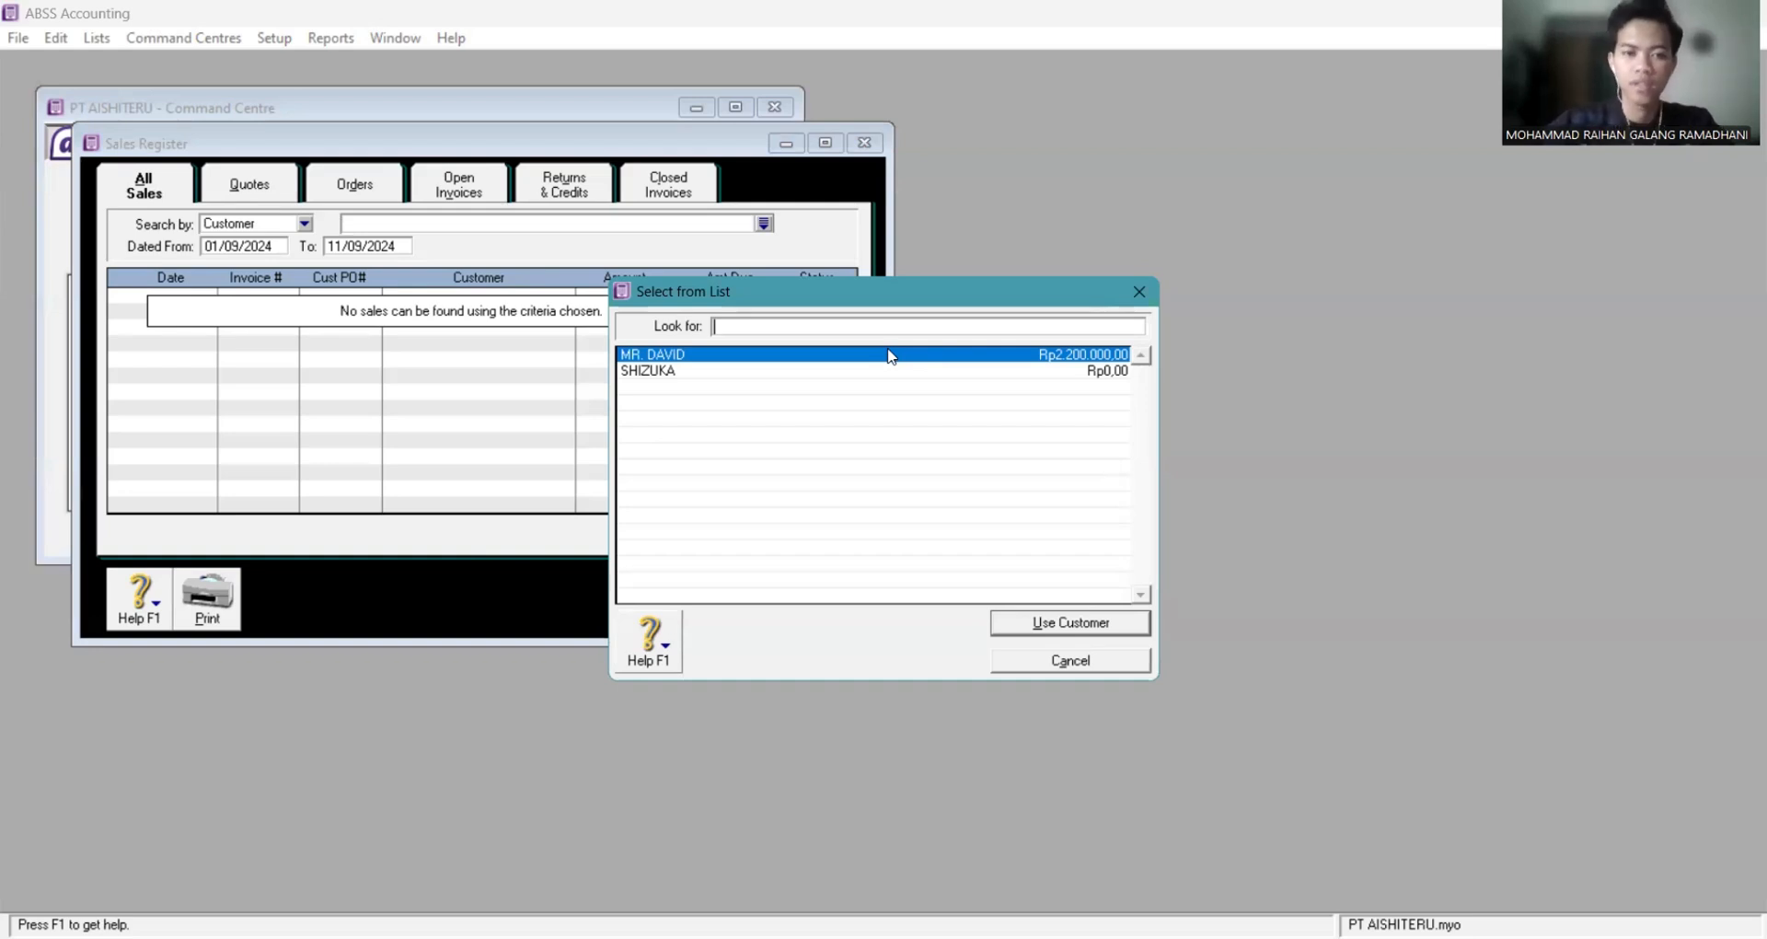
left_click(668, 354)
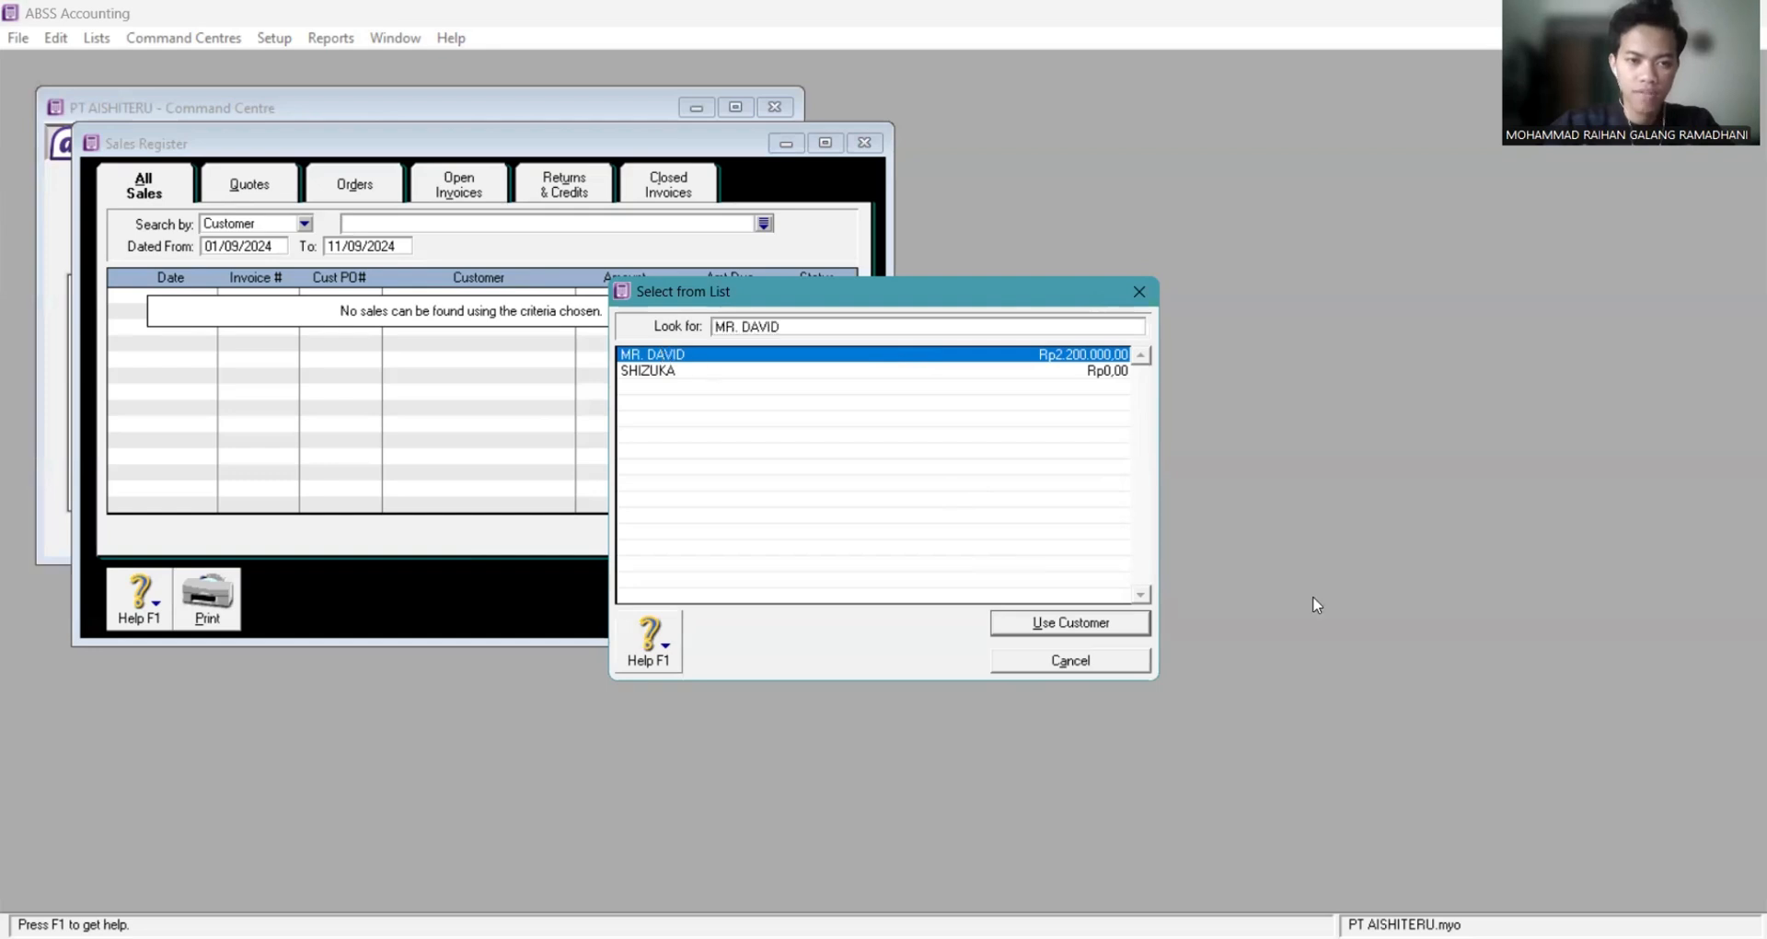
left_click(1067, 624)
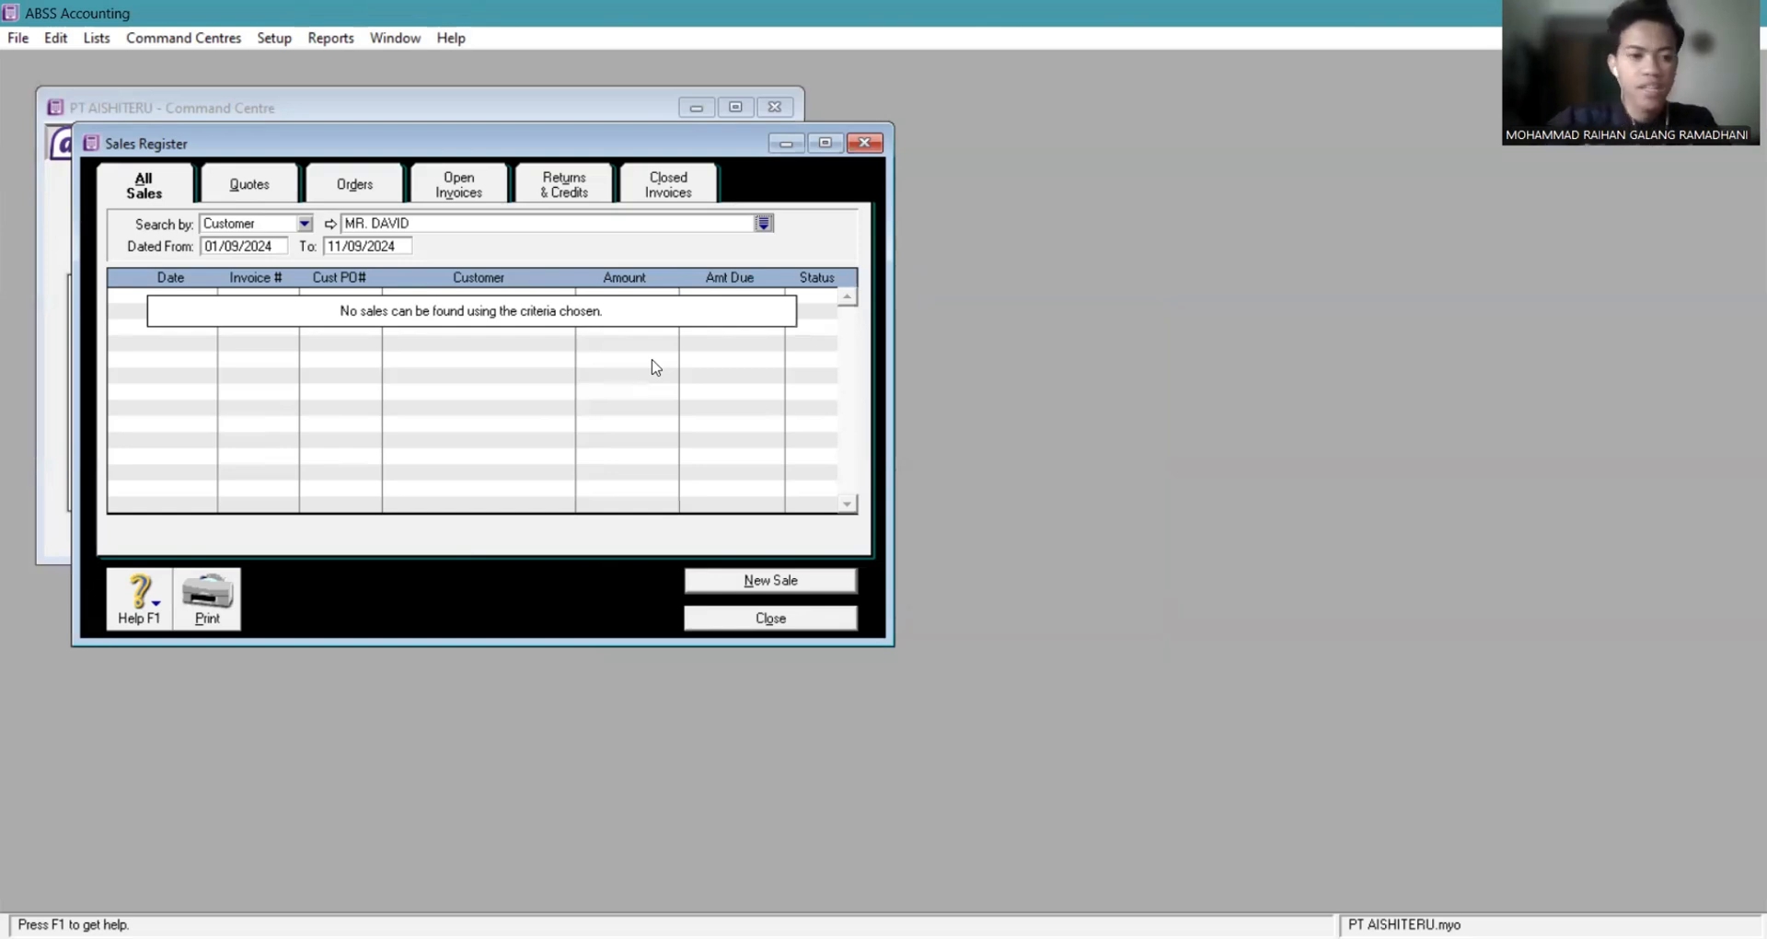
left_click(736, 623)
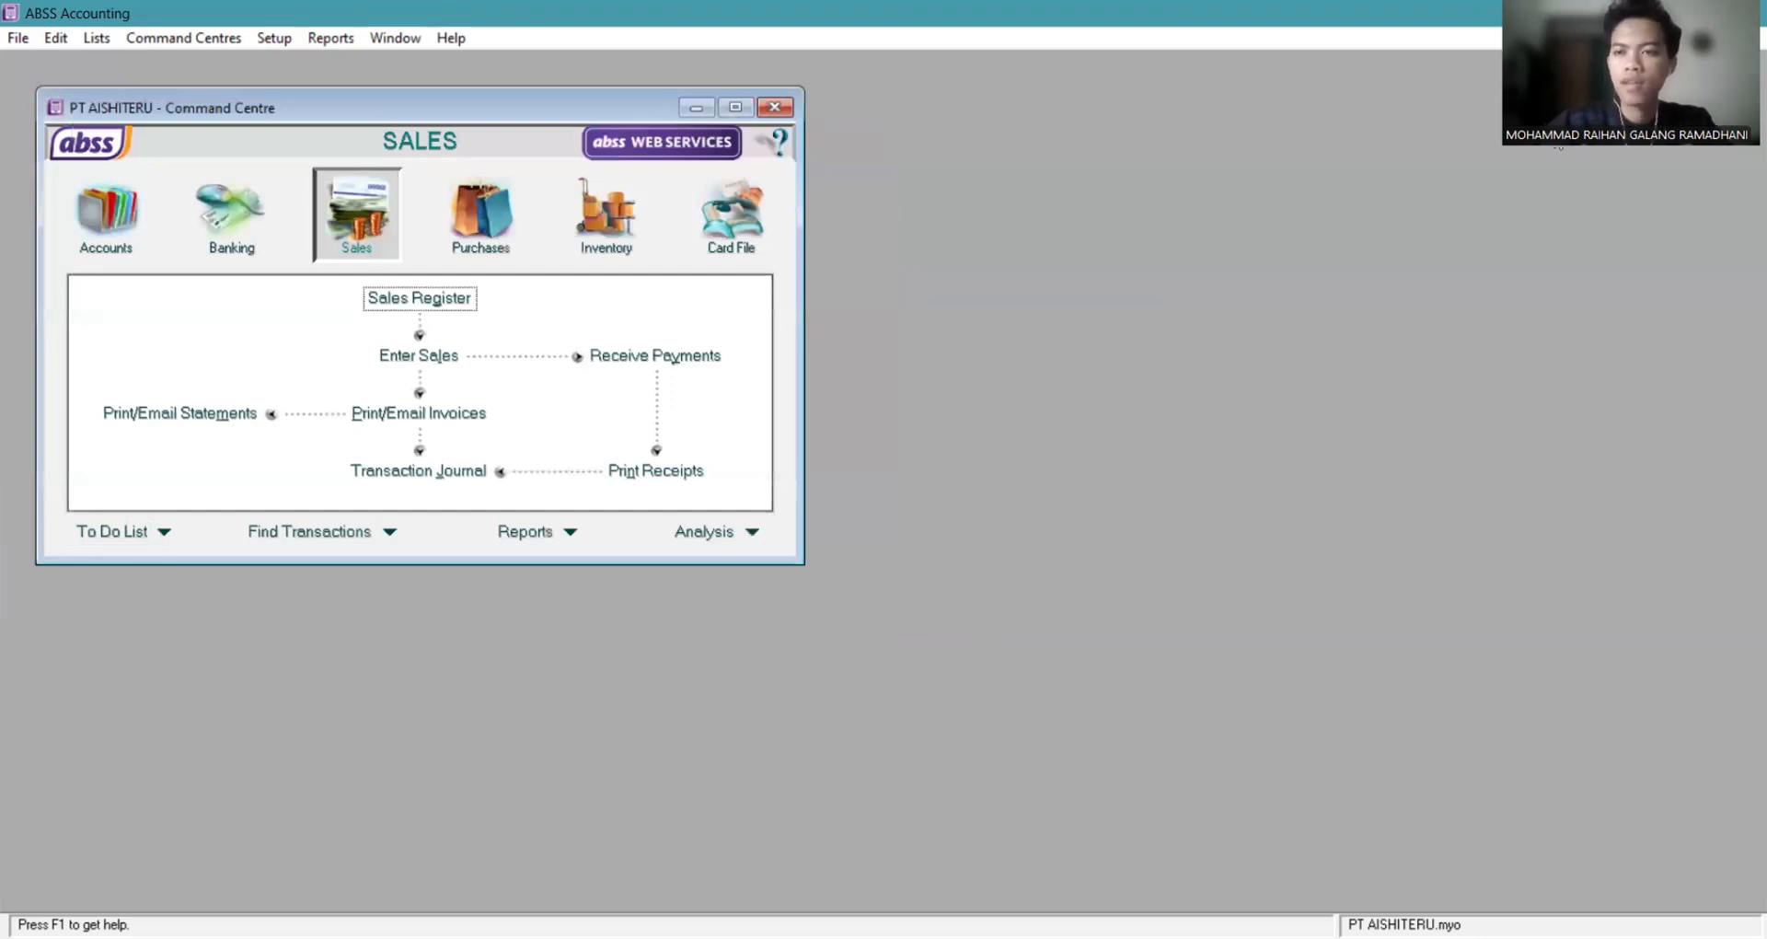
Open a new sale entry, preview its quote, order and invoice forms, and cancel the entry.
left_click(419, 355)
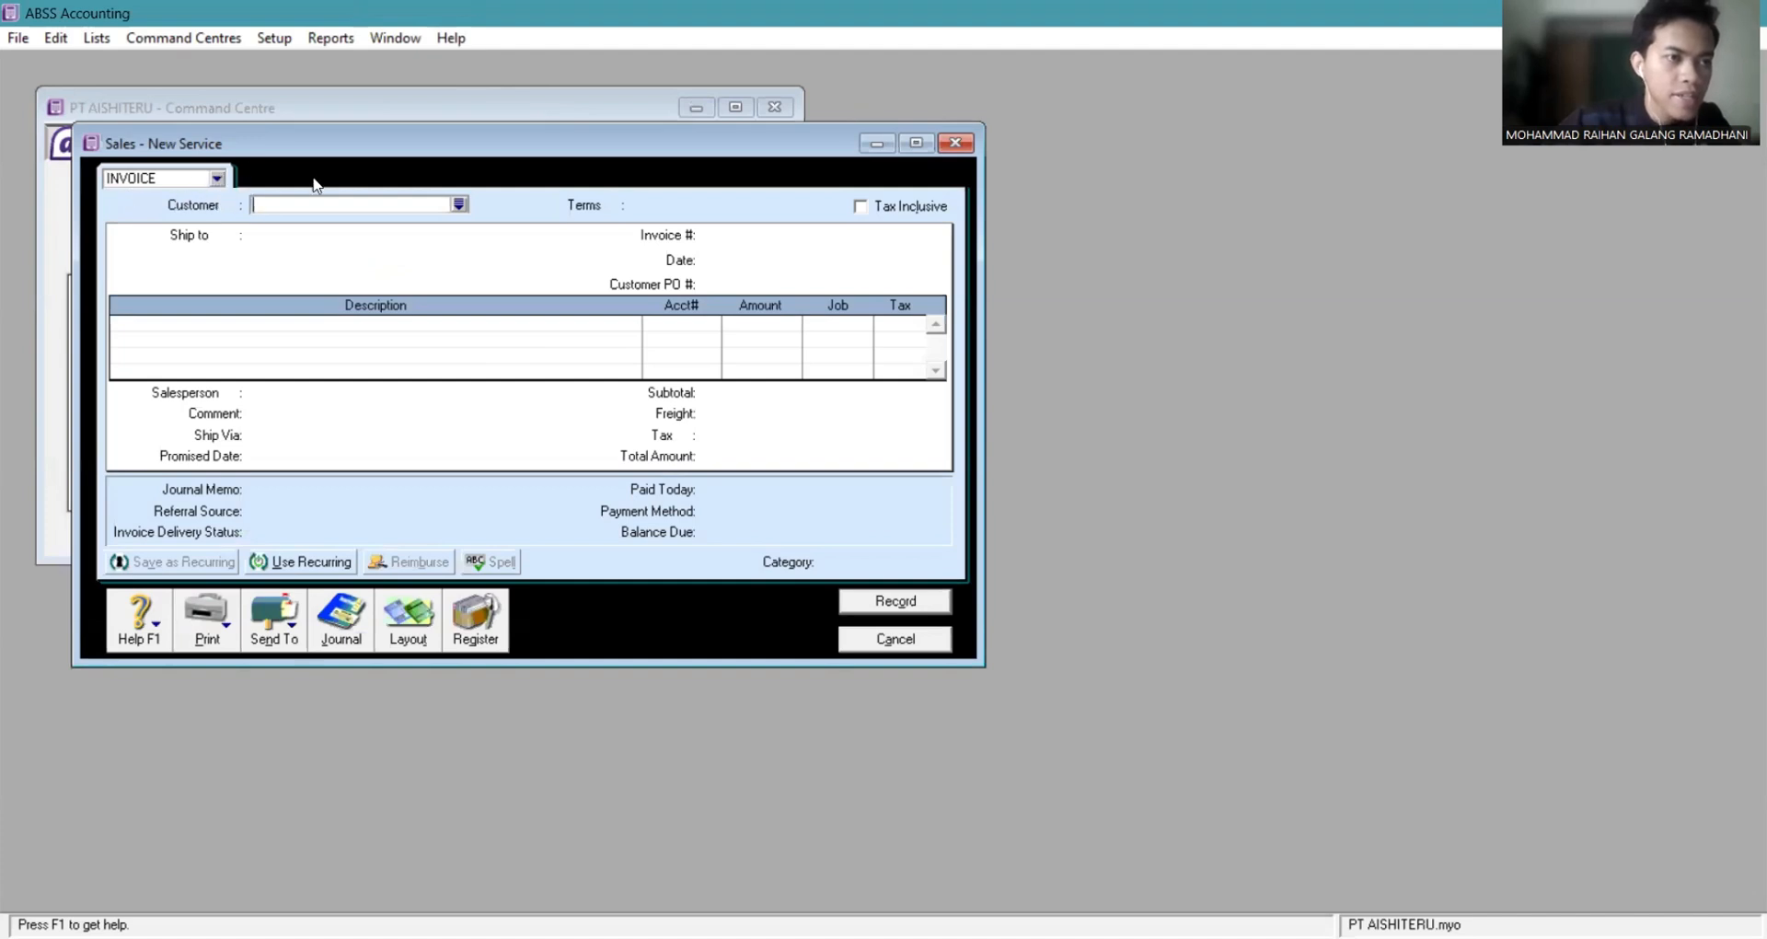
left_click(217, 178)
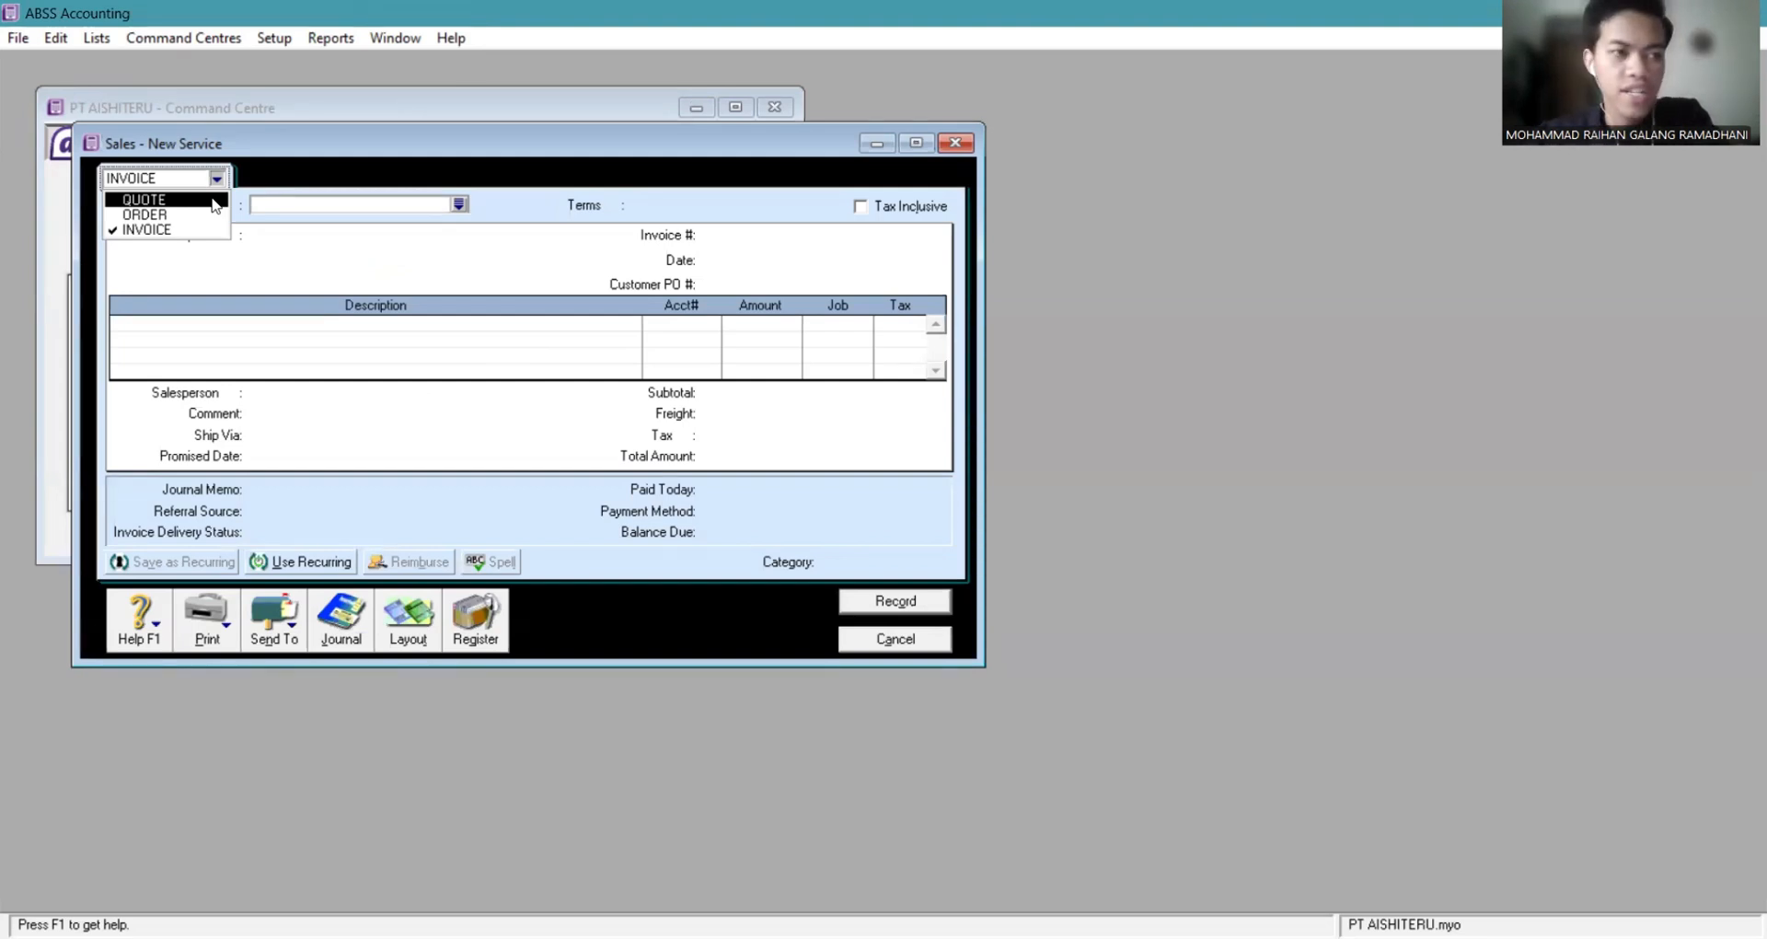
left_click(214, 200)
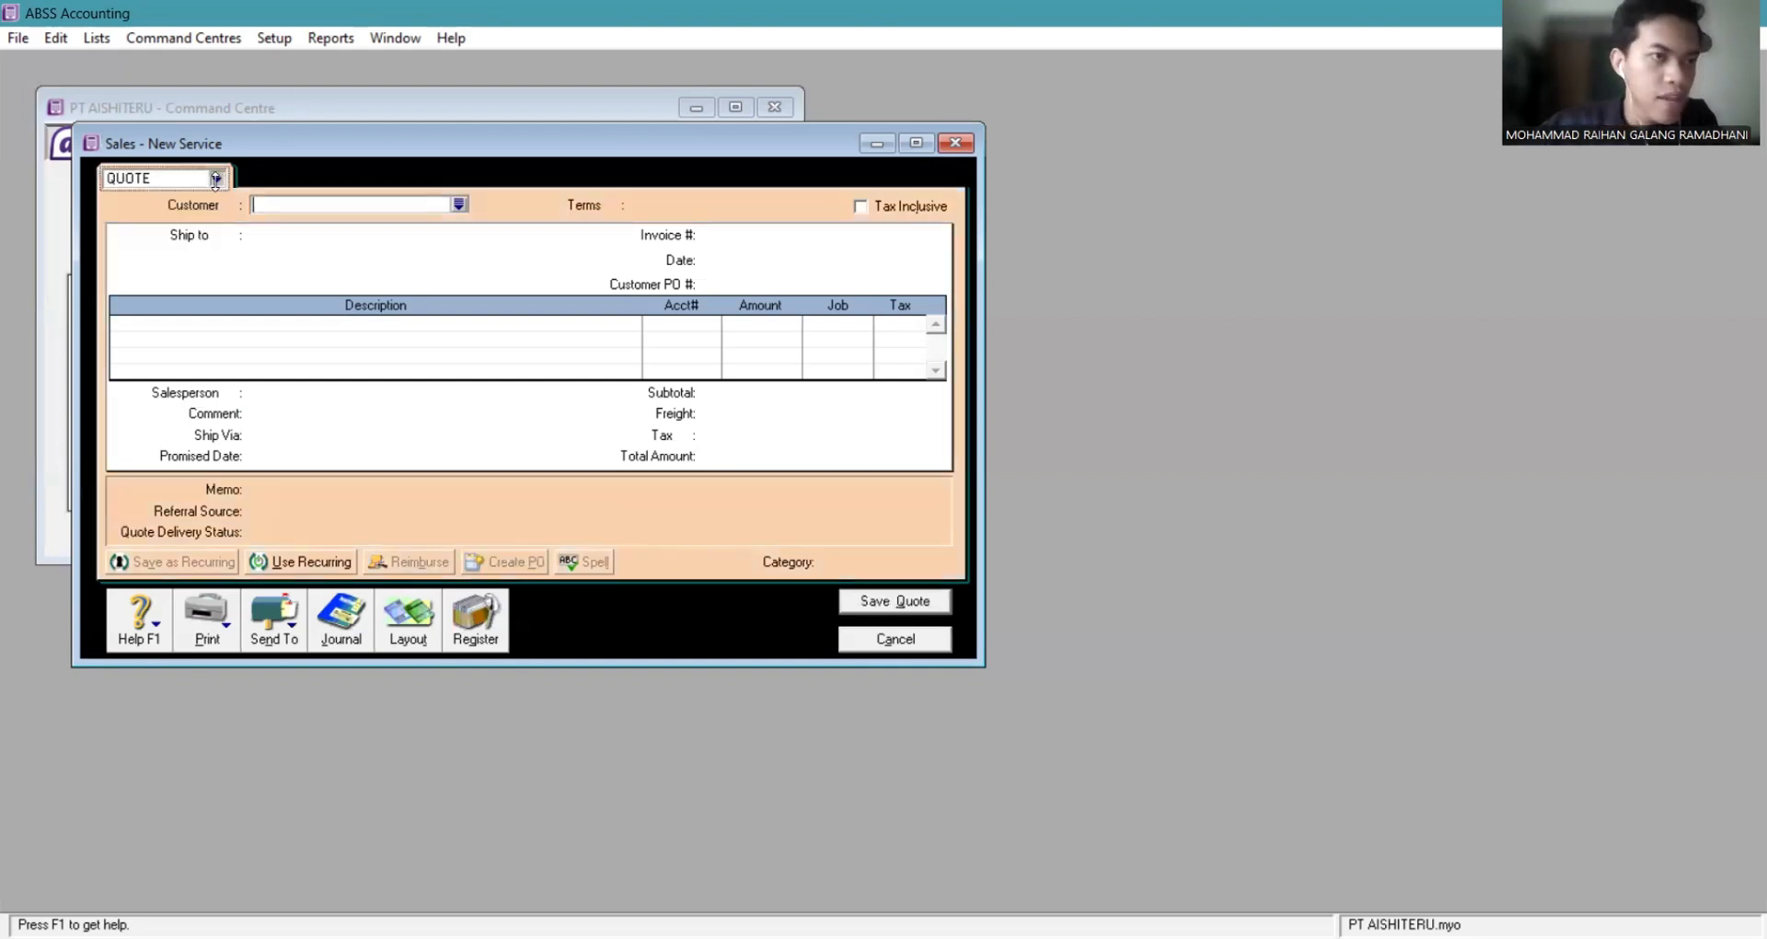
left_click(217, 179)
left_click(170, 212)
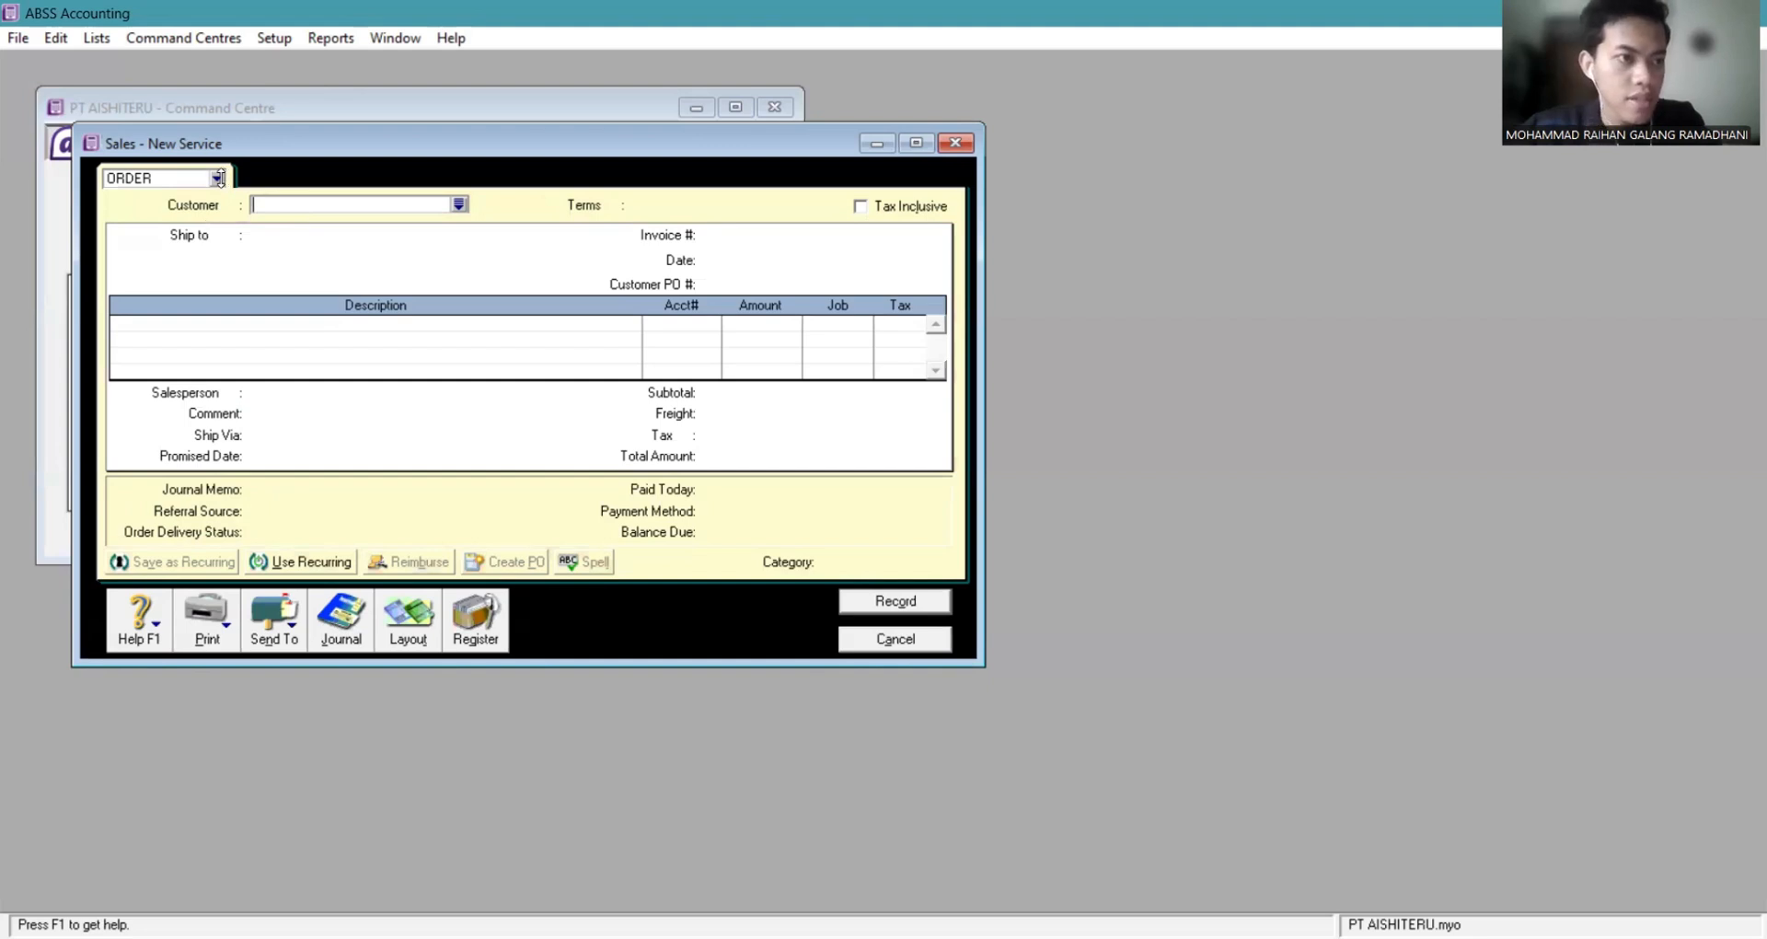
left_click(219, 177)
left_click(174, 228)
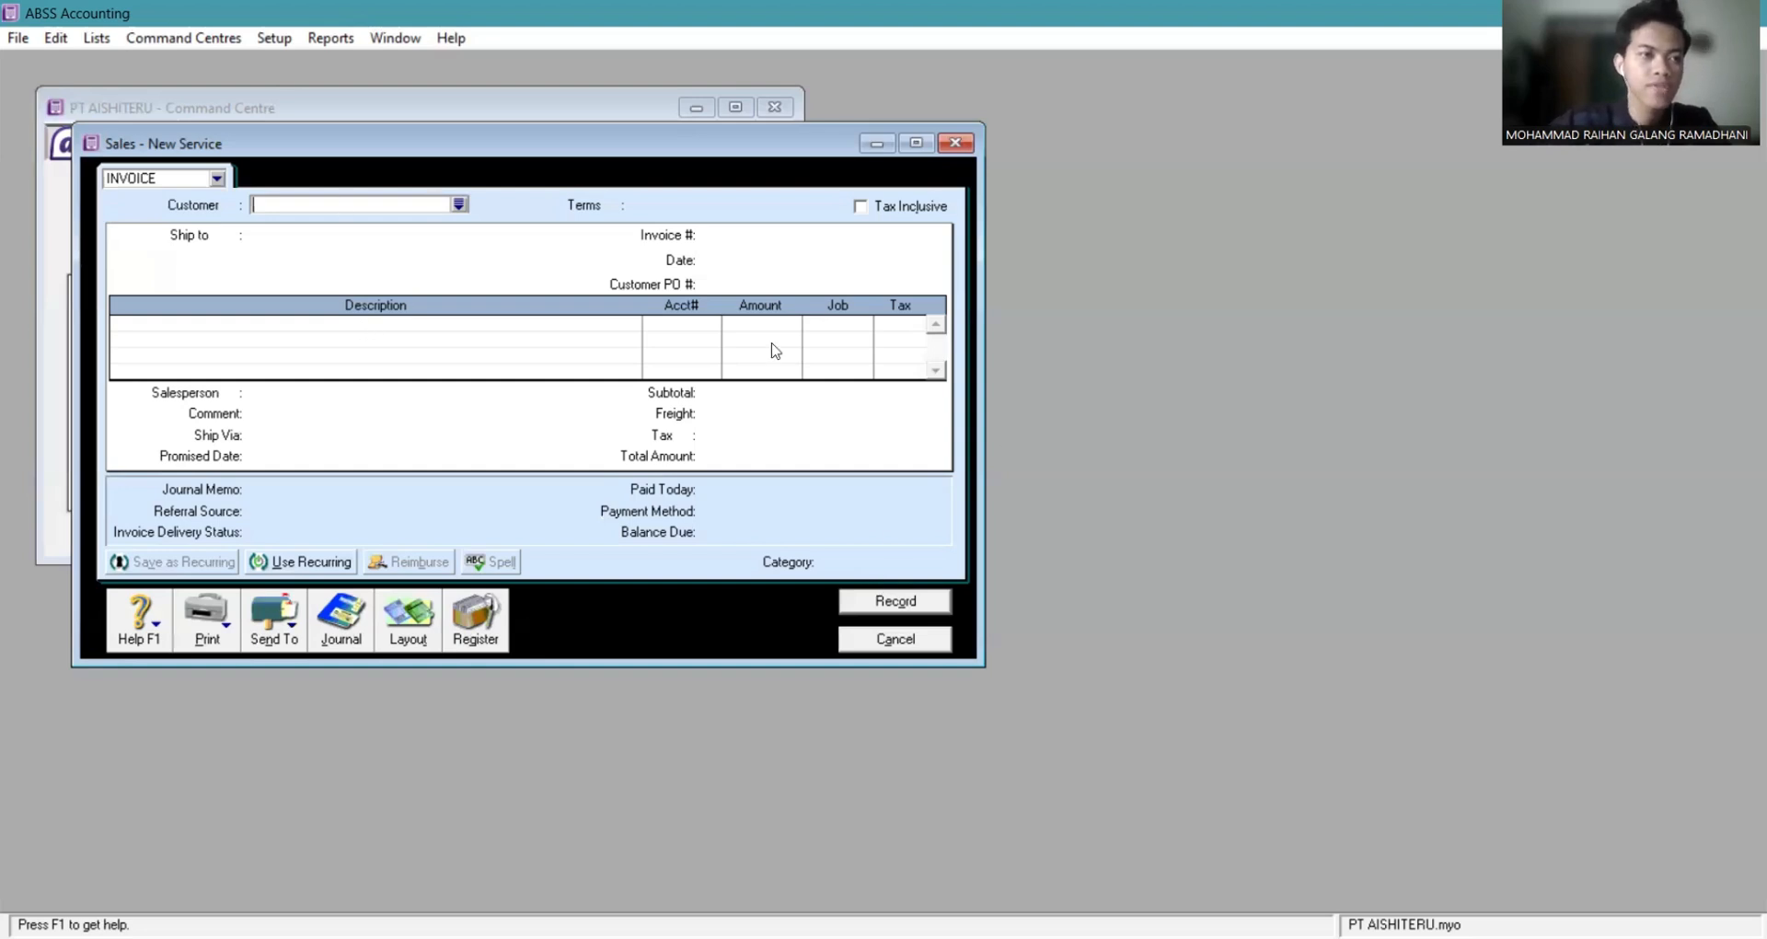
left_click(897, 641)
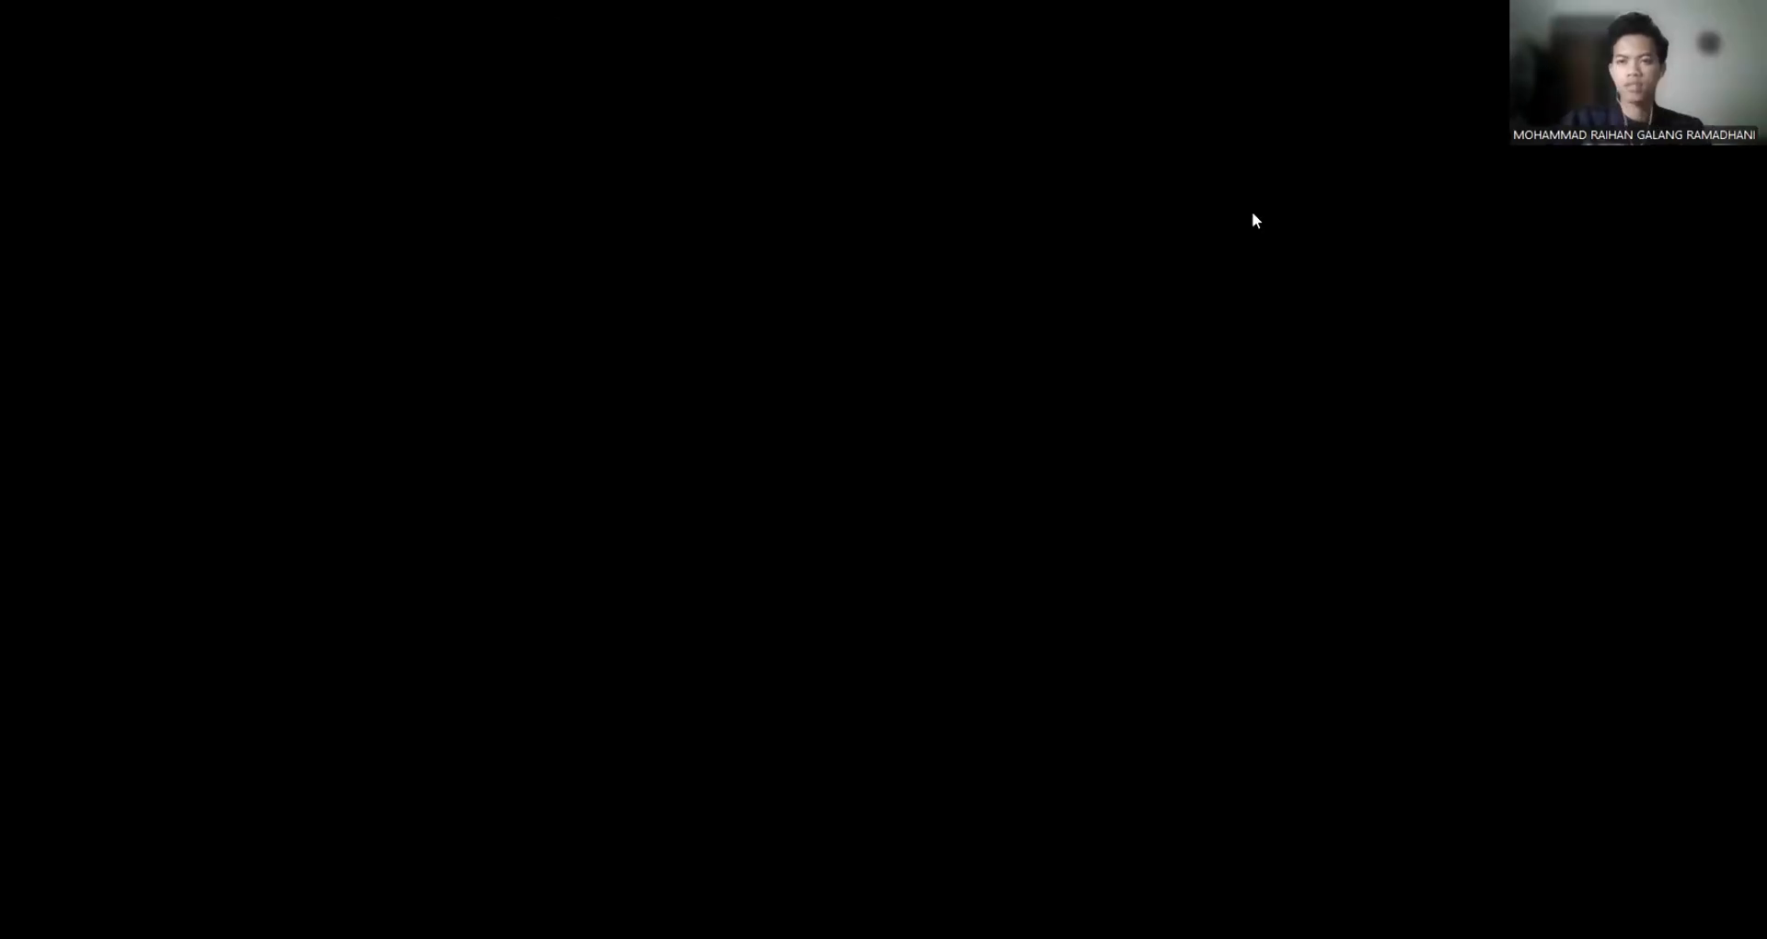
Open the Transaction Journal to view the sales entries, and close it.
key("alt+Tab")
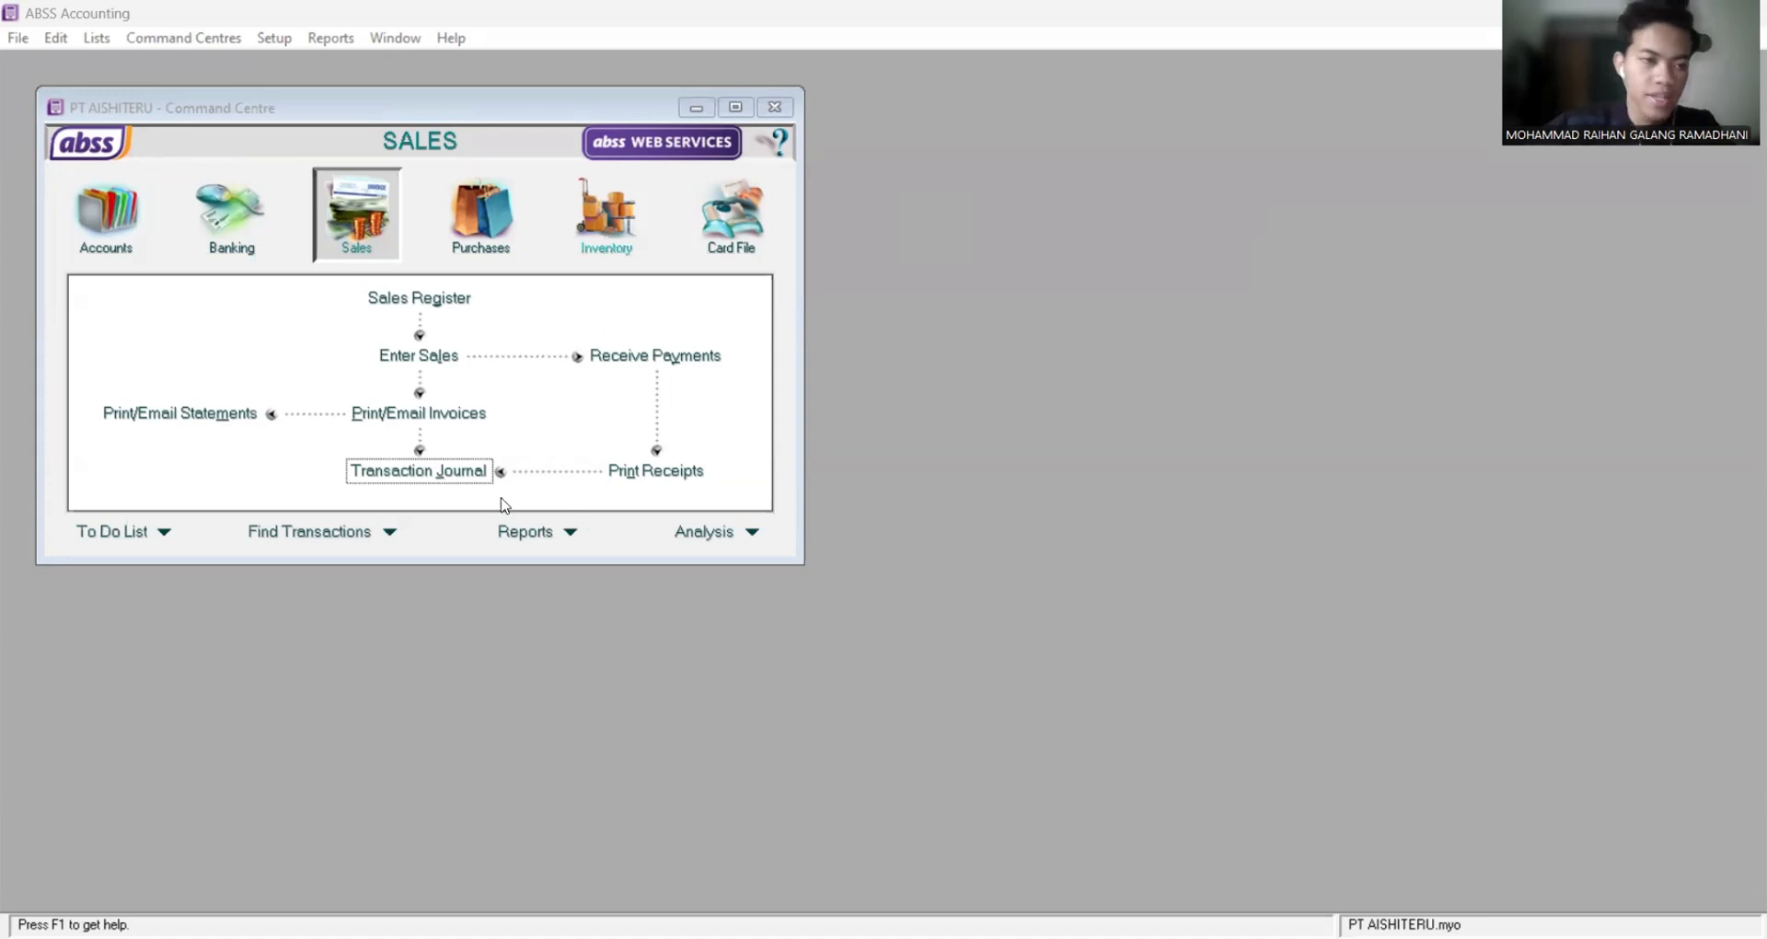
left_click(439, 471)
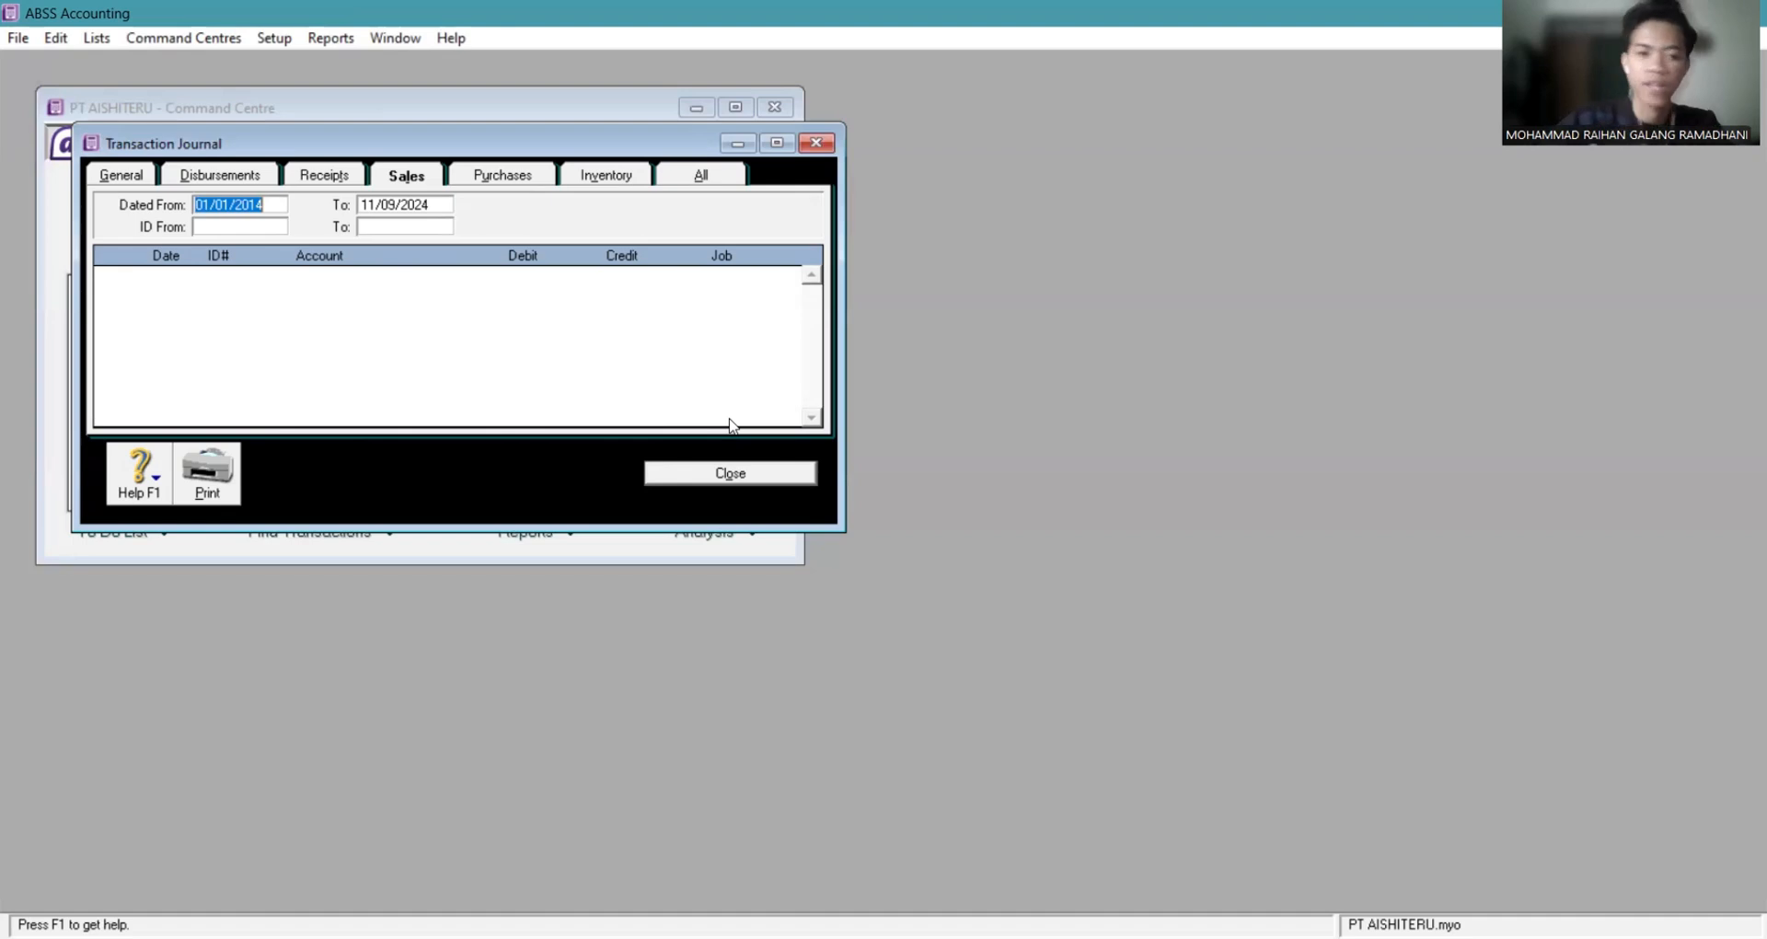
left_click(720, 473)
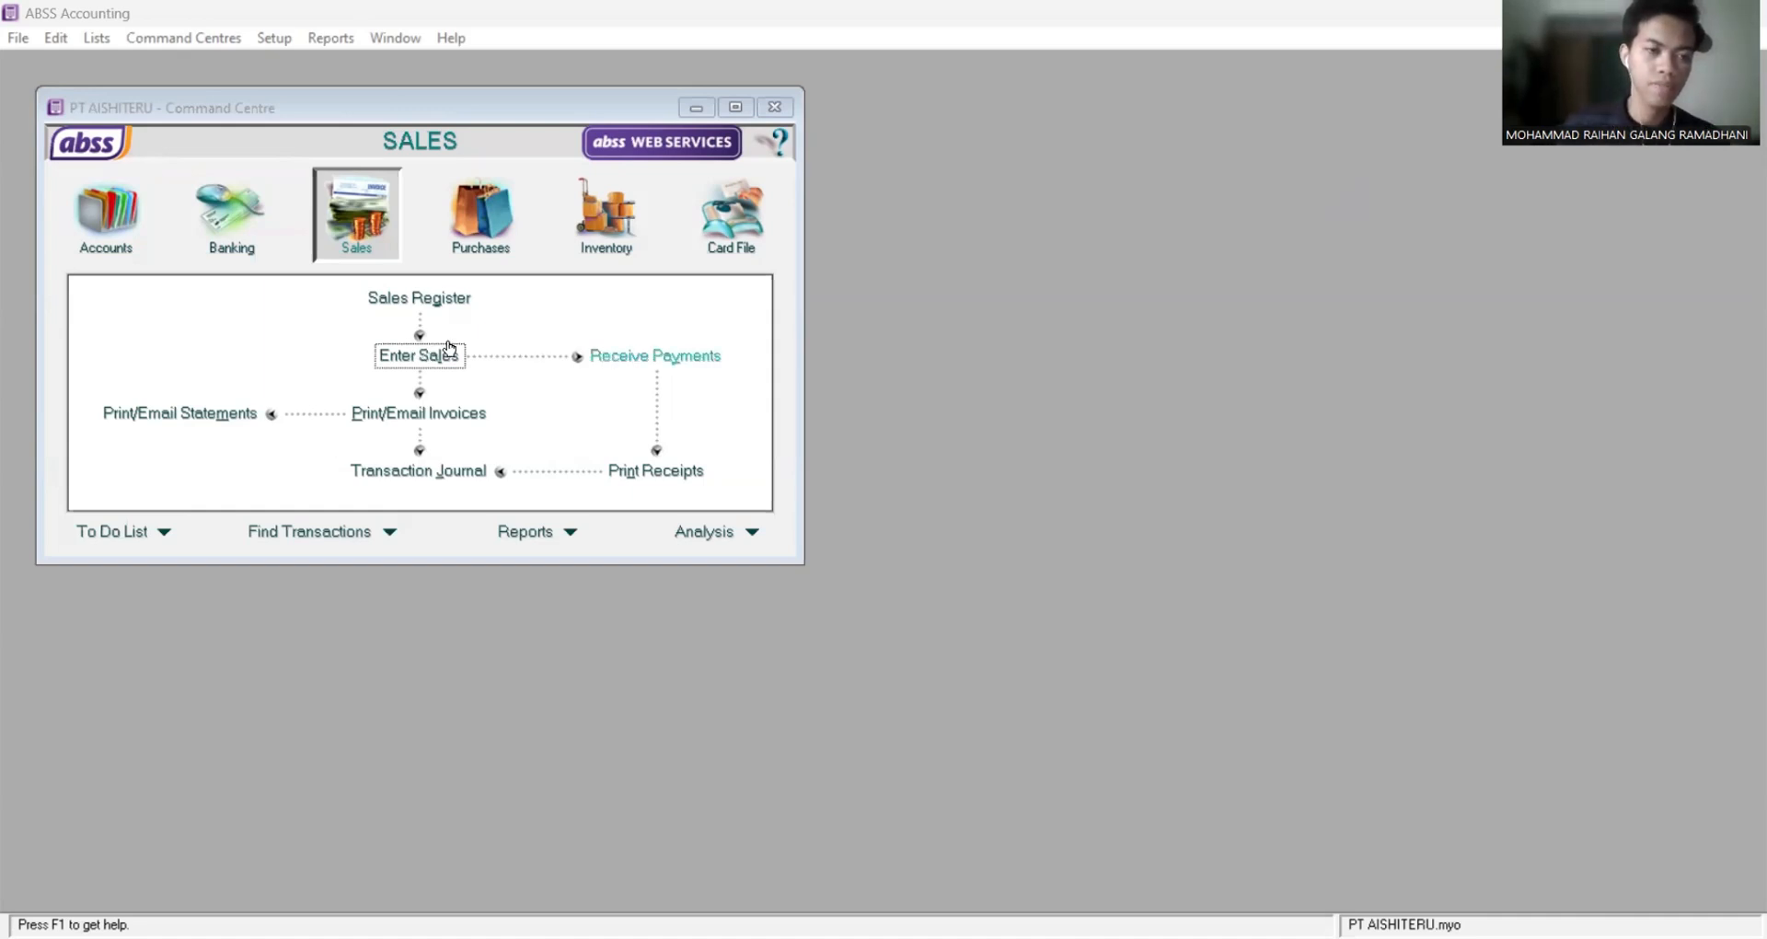
Start a new sales invoice and confirm the Item layout for it.
left_click(420, 359)
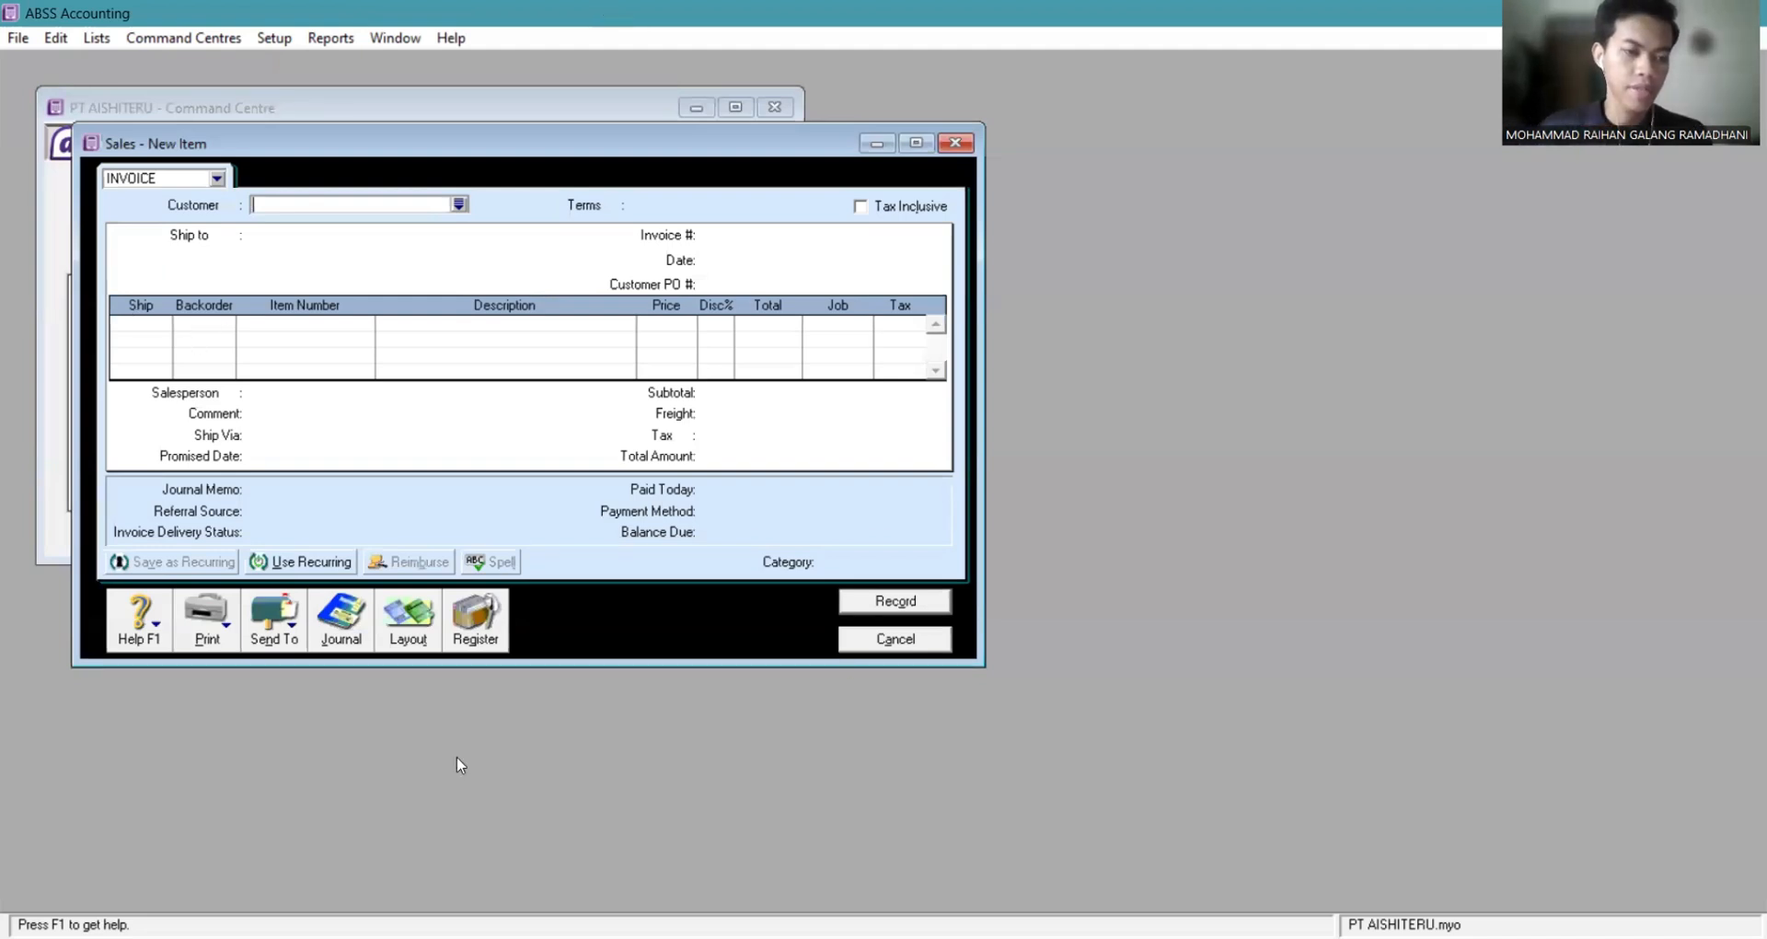
key("alt+u")
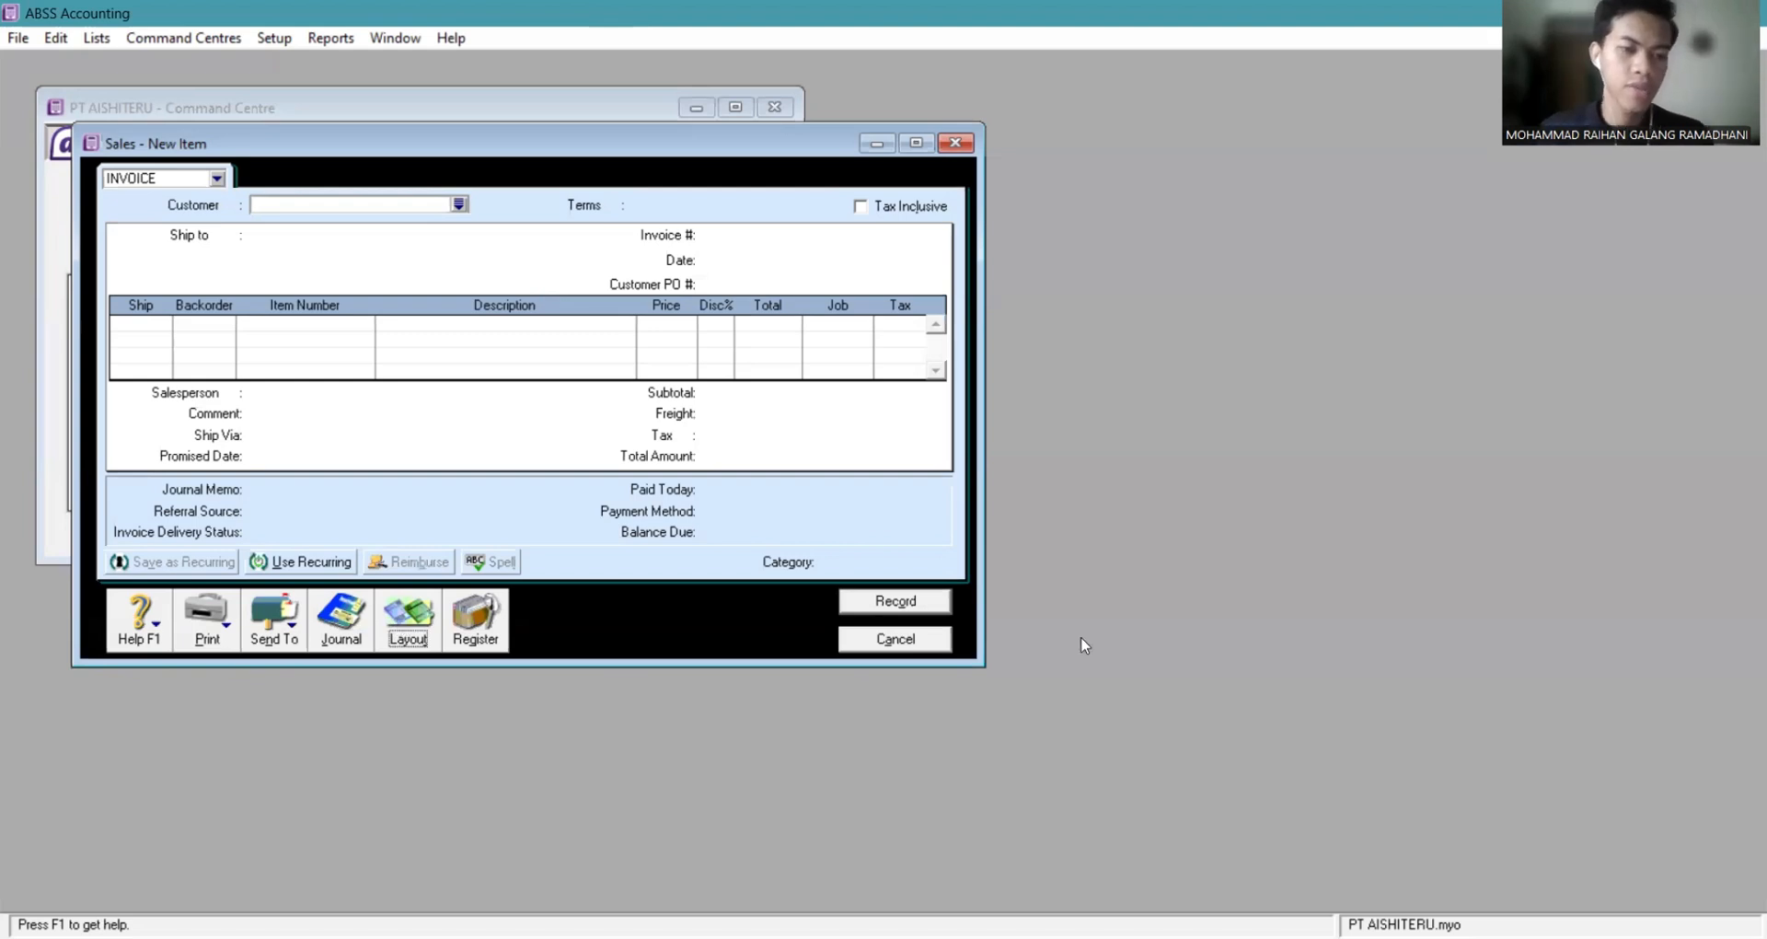
key("Return")
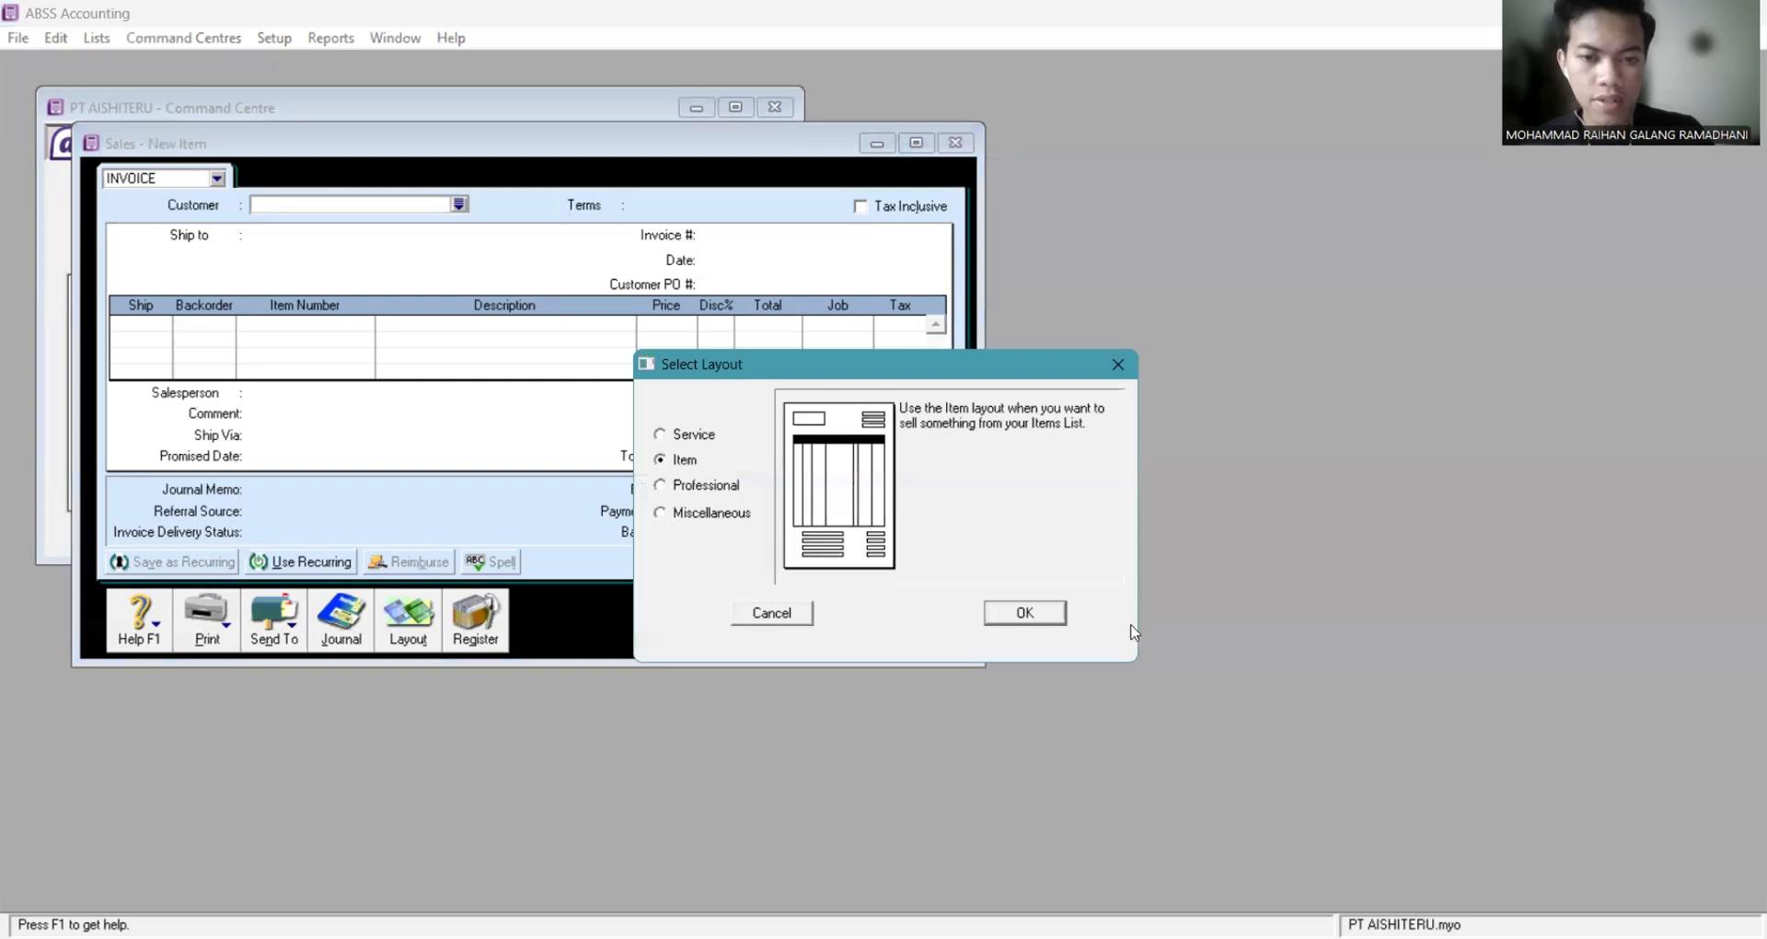
left_click(1034, 612)
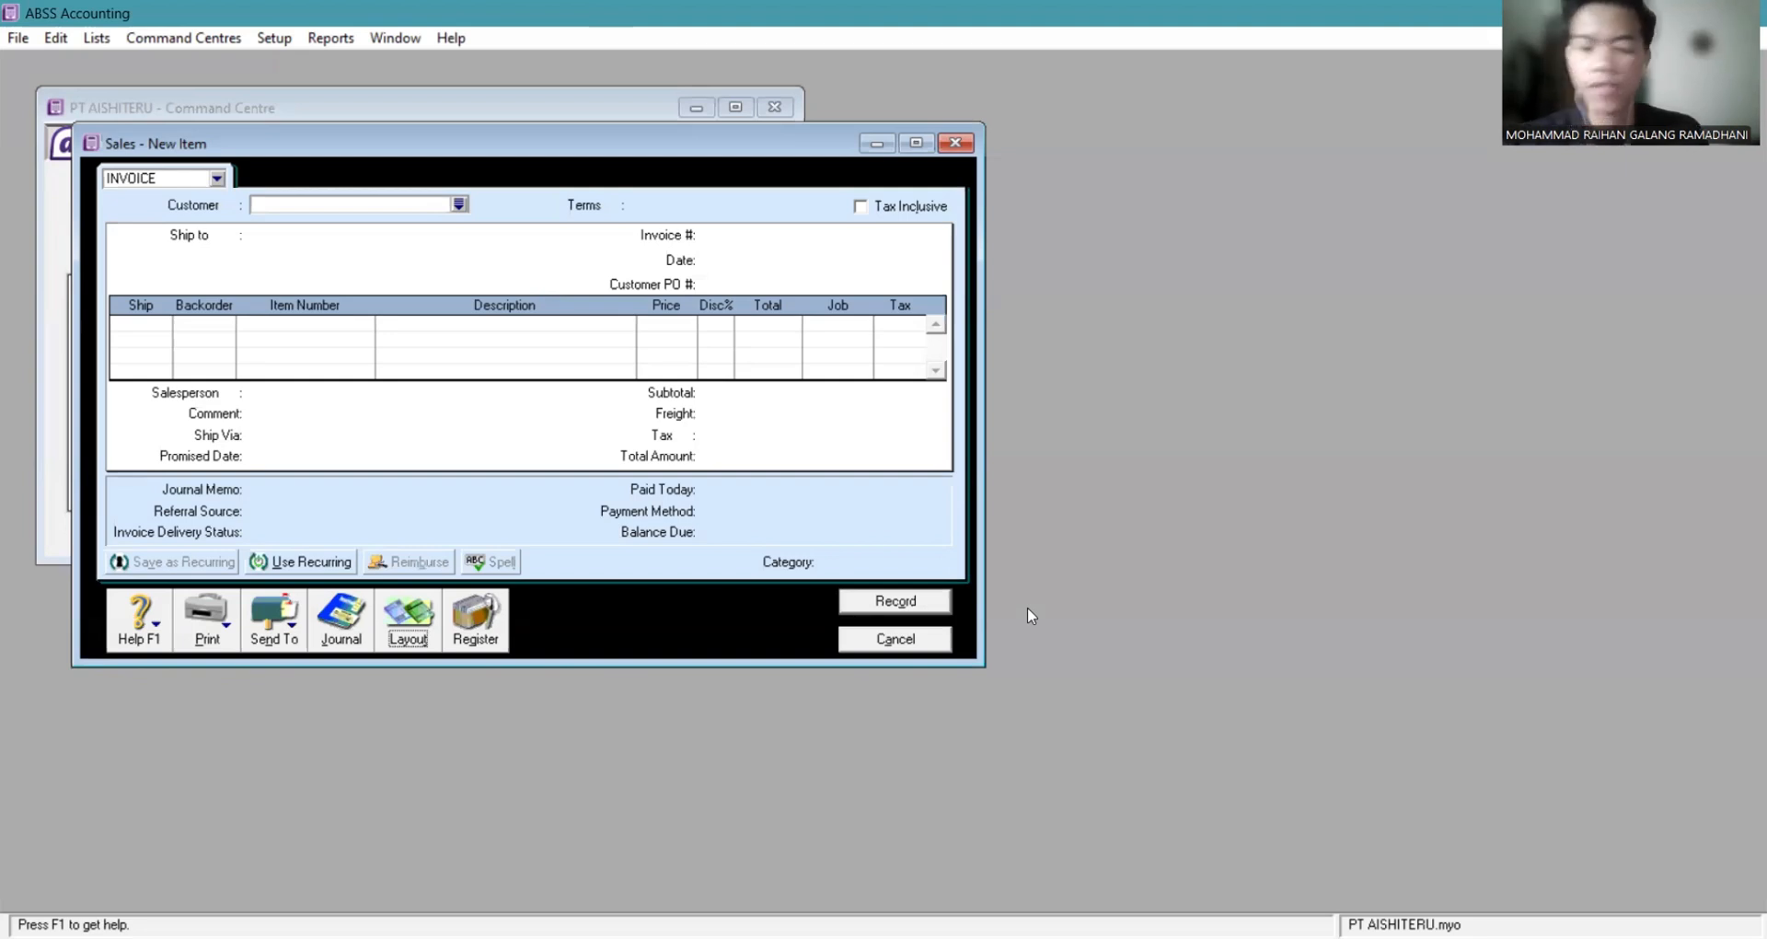
Assign the customer with the Rp2.200.000,00 balance to the new invoice.
left_click(458, 204)
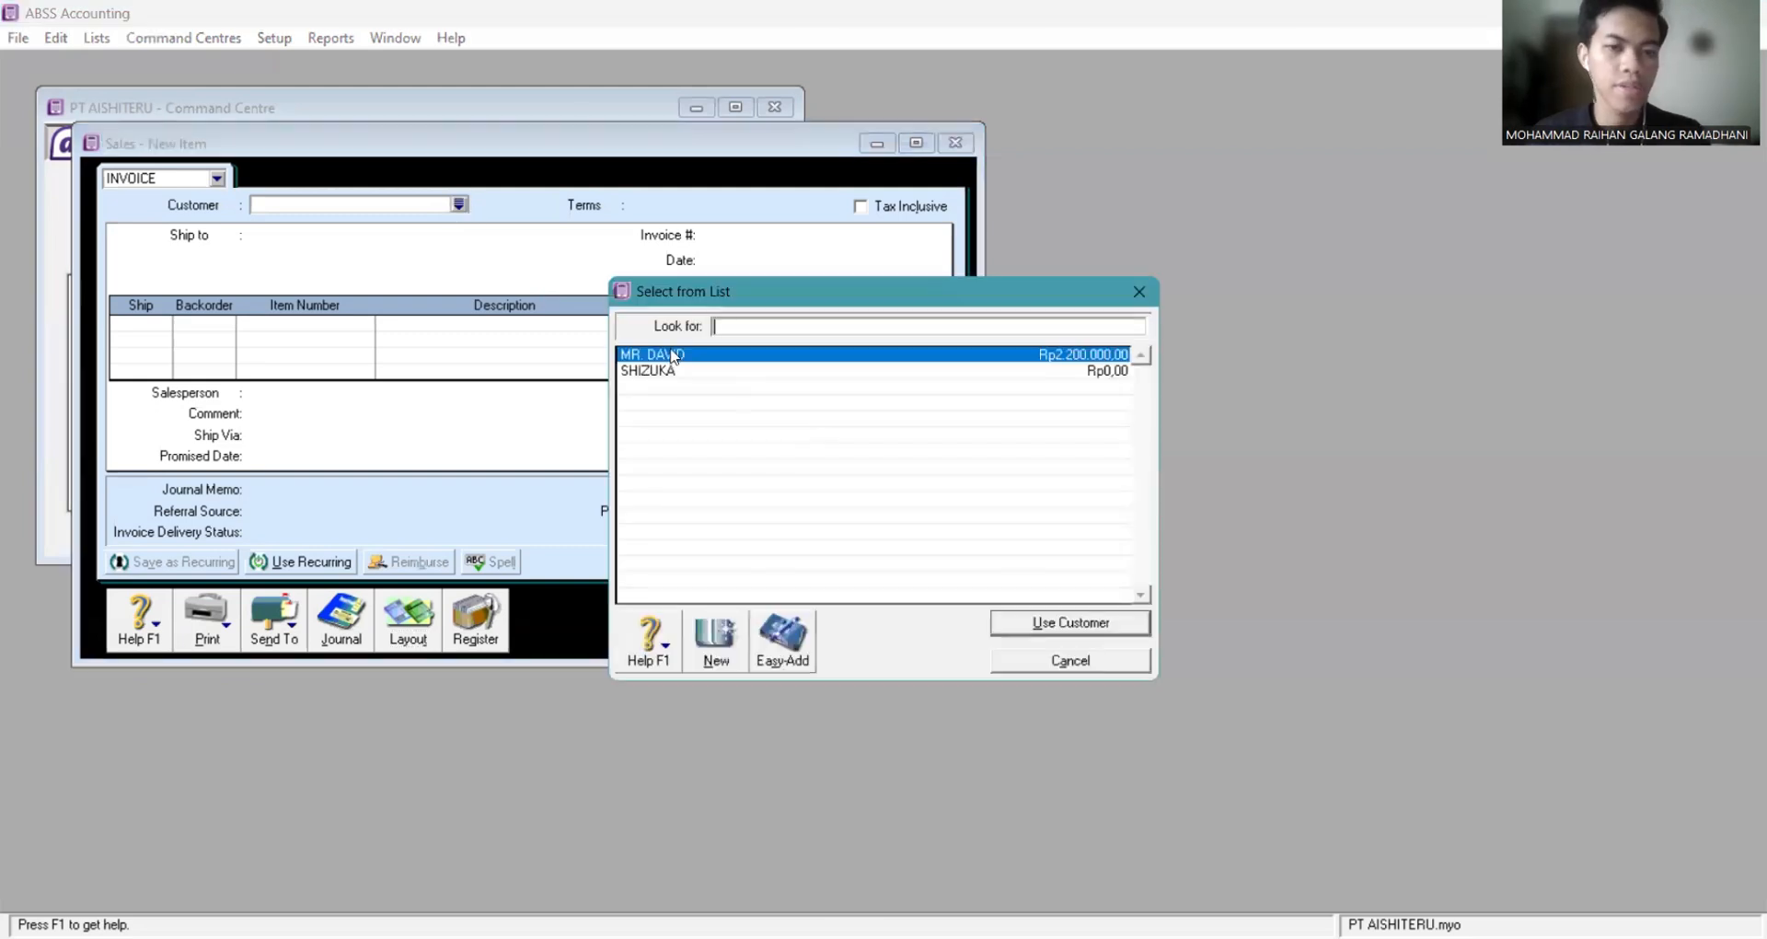
left_click(672, 357)
double_click(673, 355)
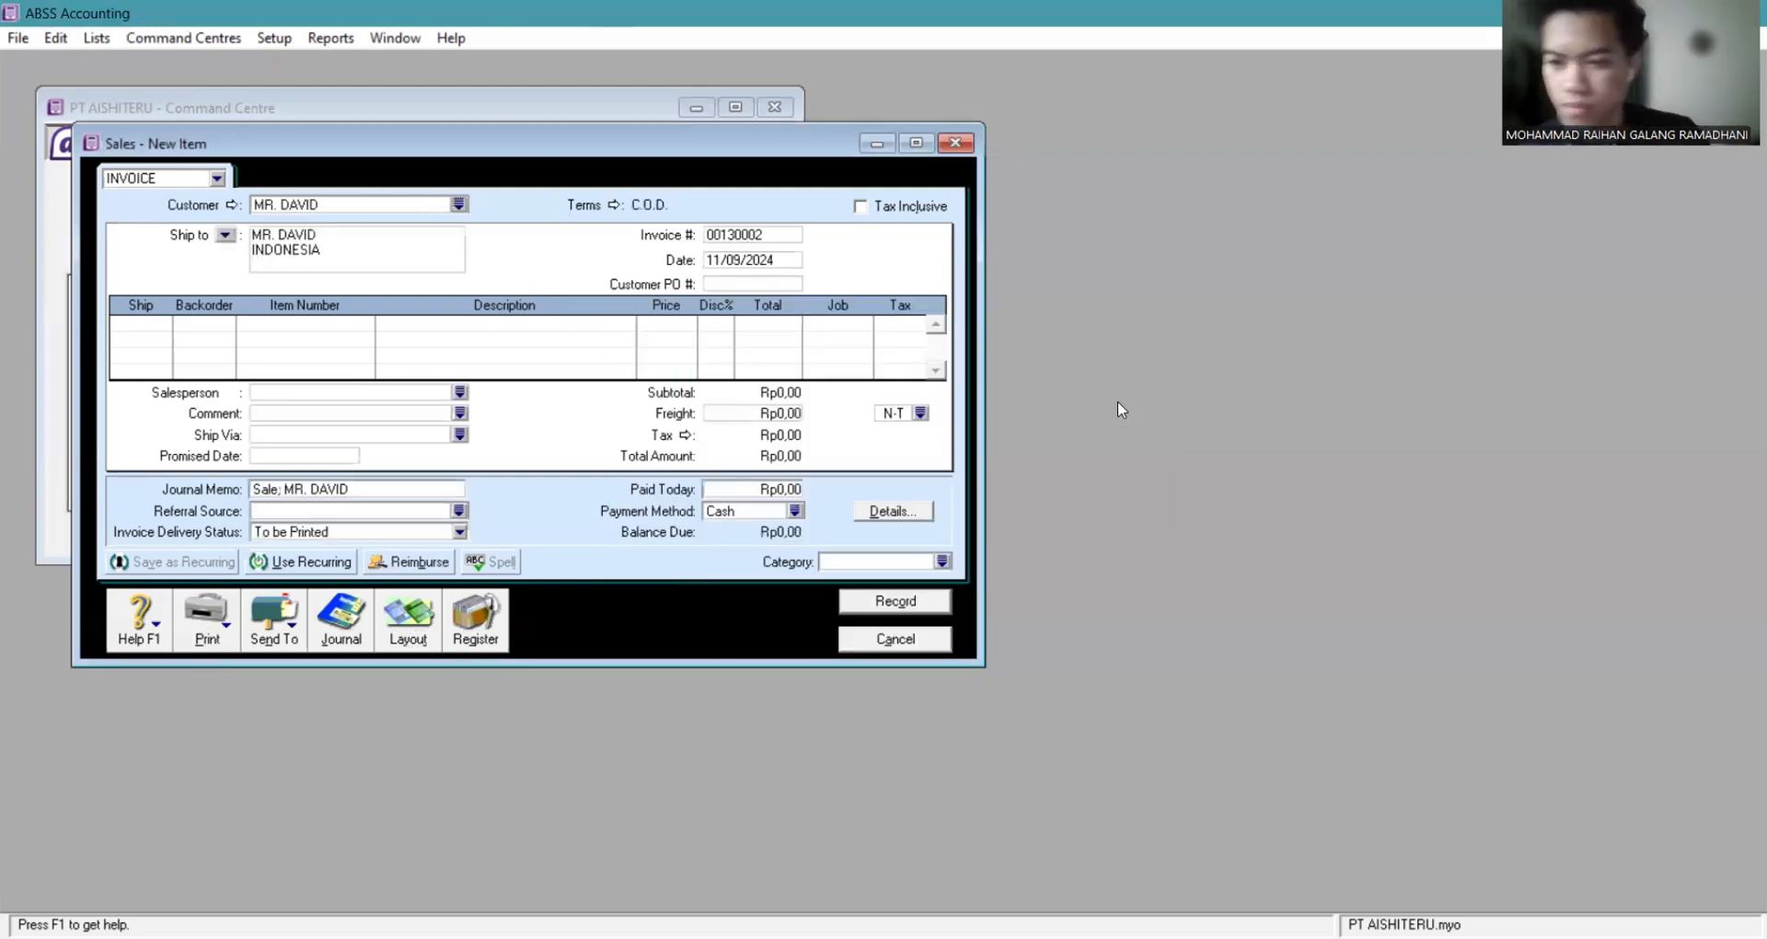
Set the invoice's credit terms to payment due In a Given # of Days, with 30 balance due days.
left_click(614, 205)
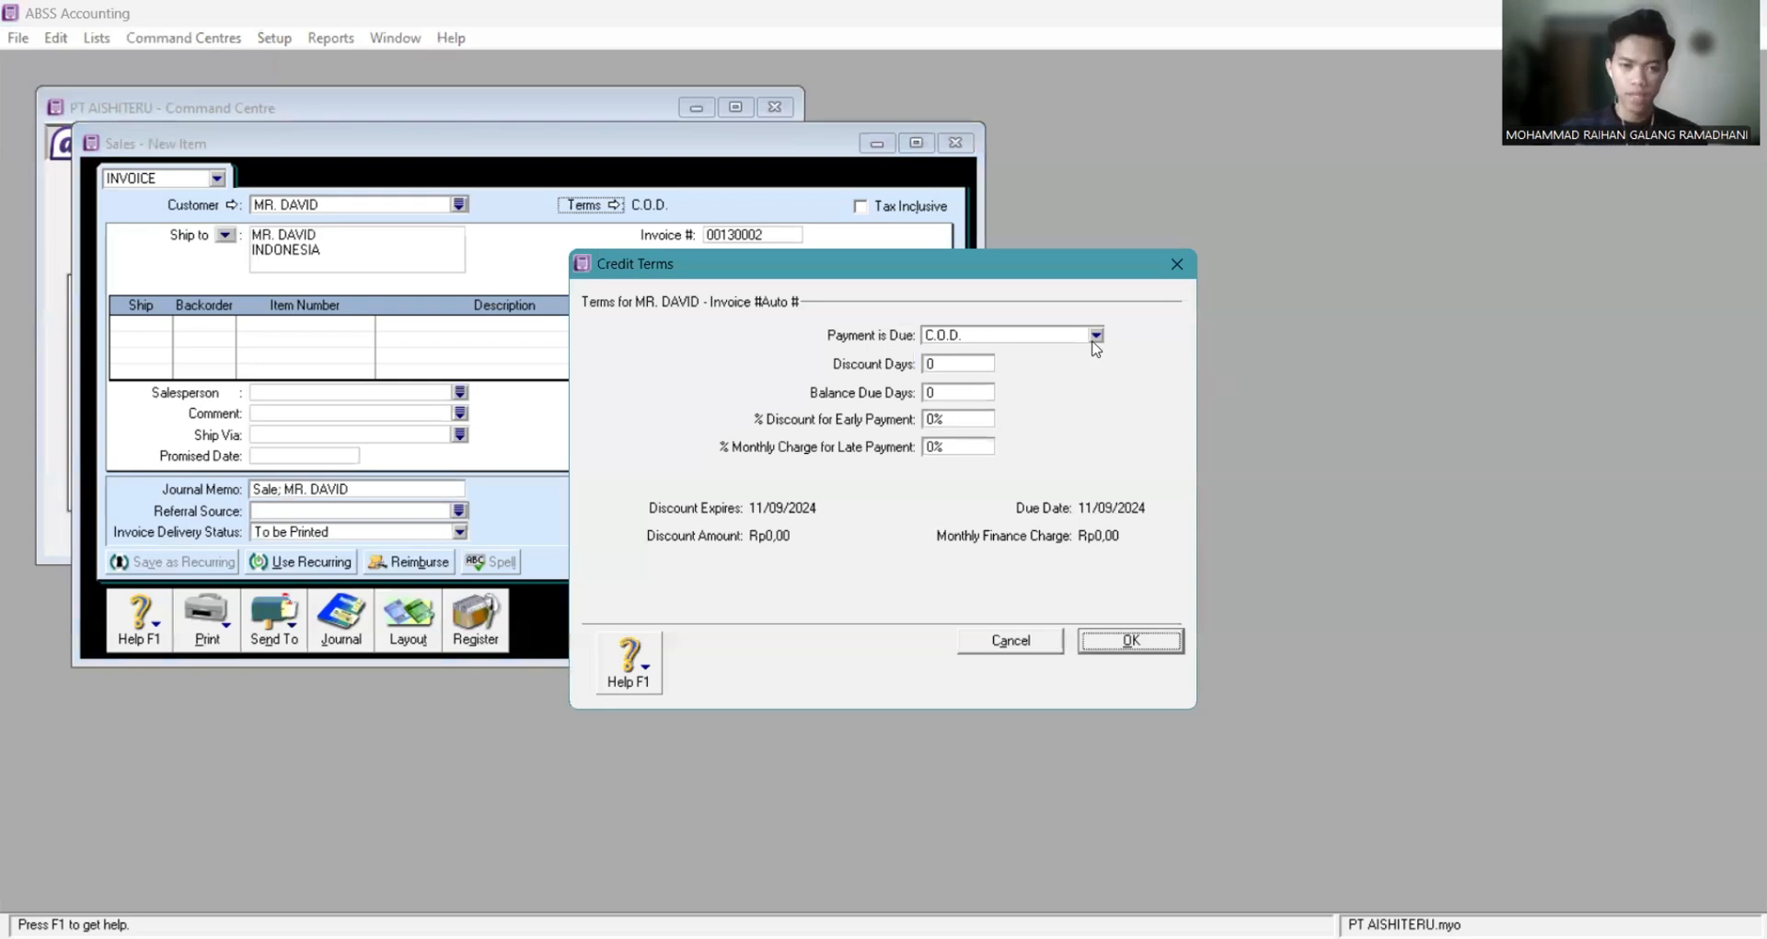
left_click(1095, 336)
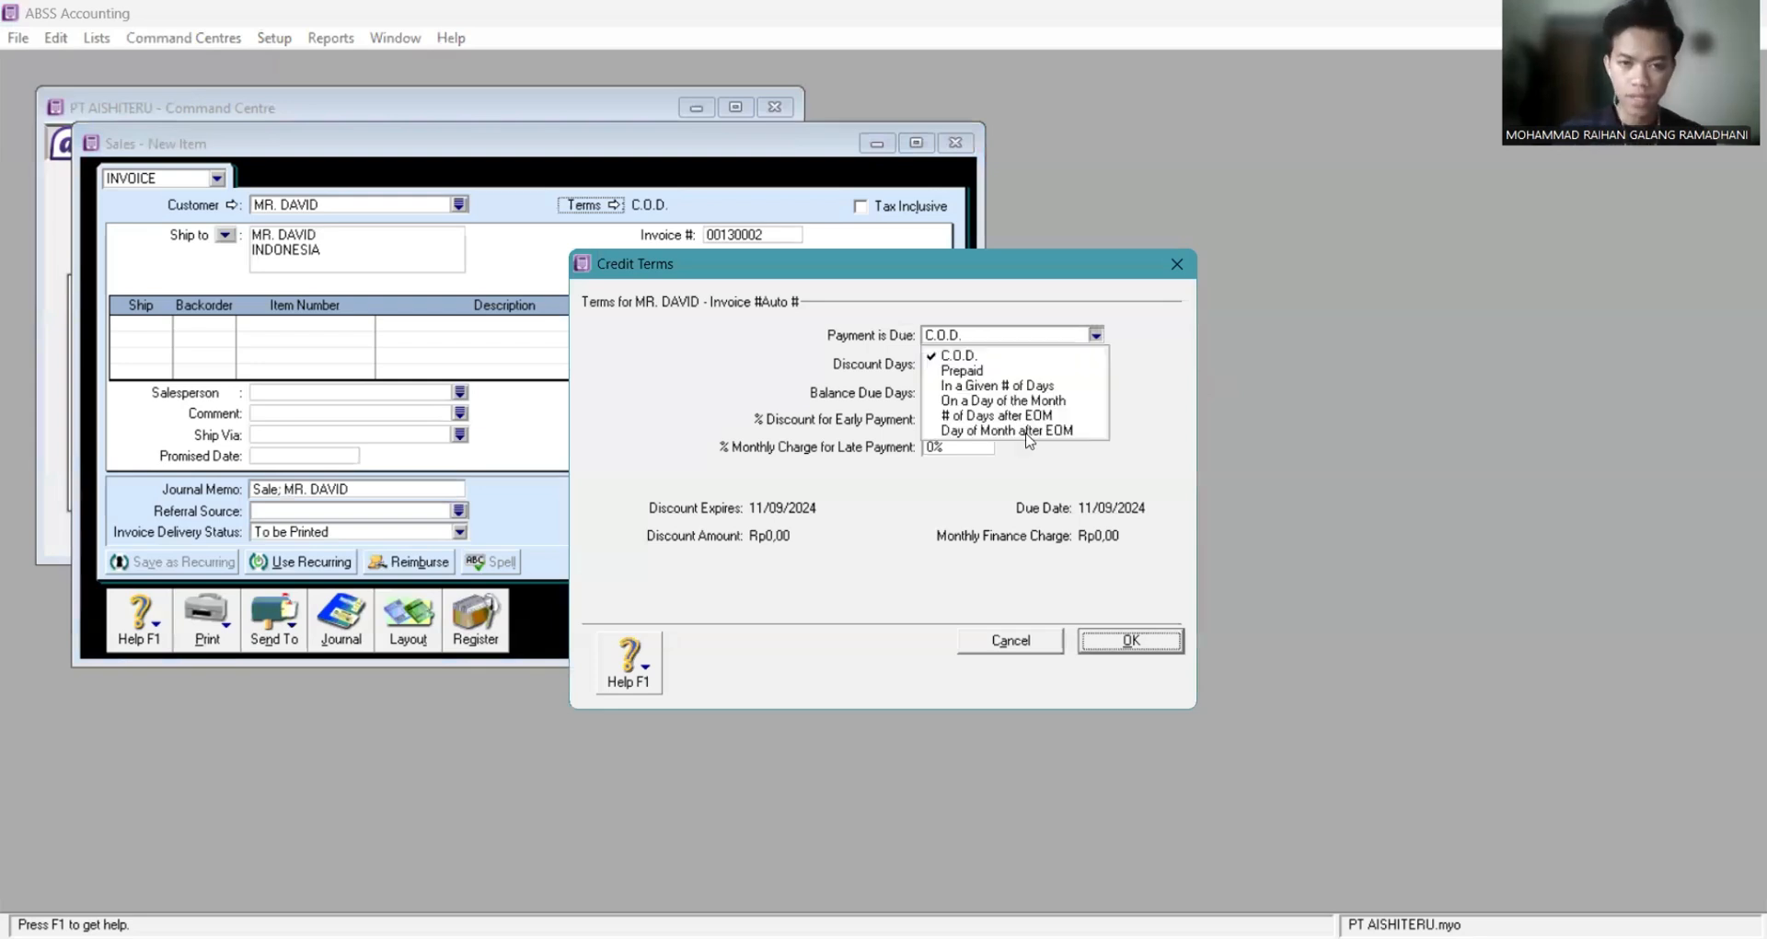
left_click(1061, 393)
left_click(977, 392)
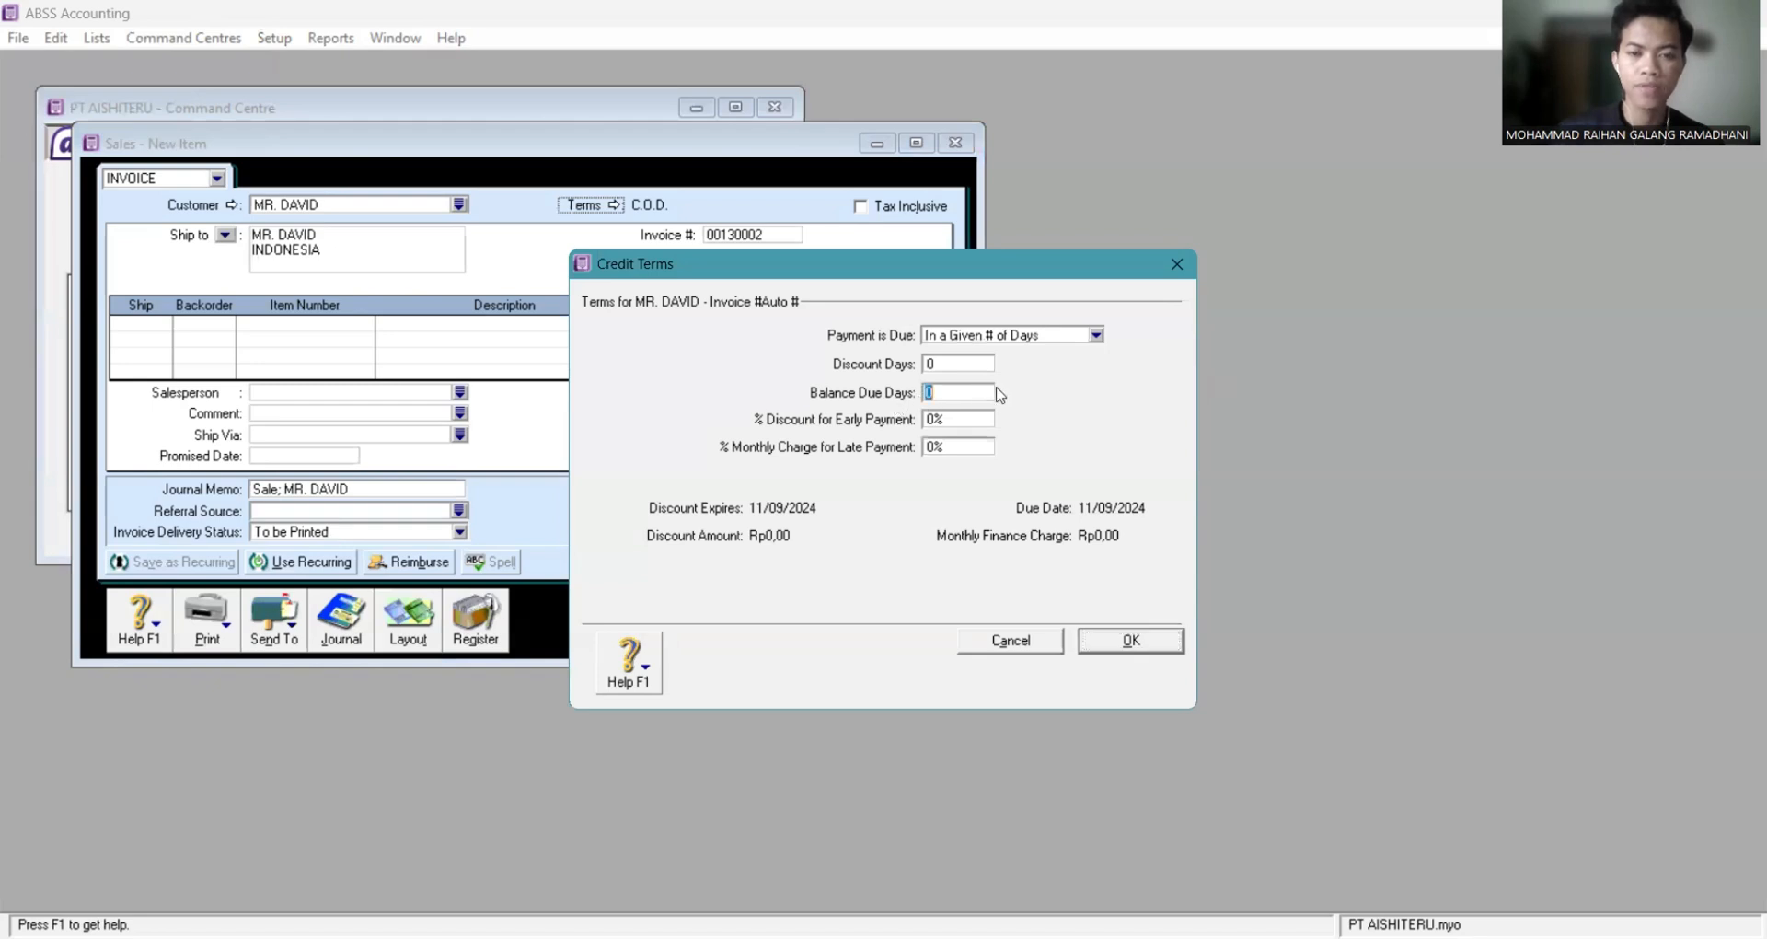
type("30")
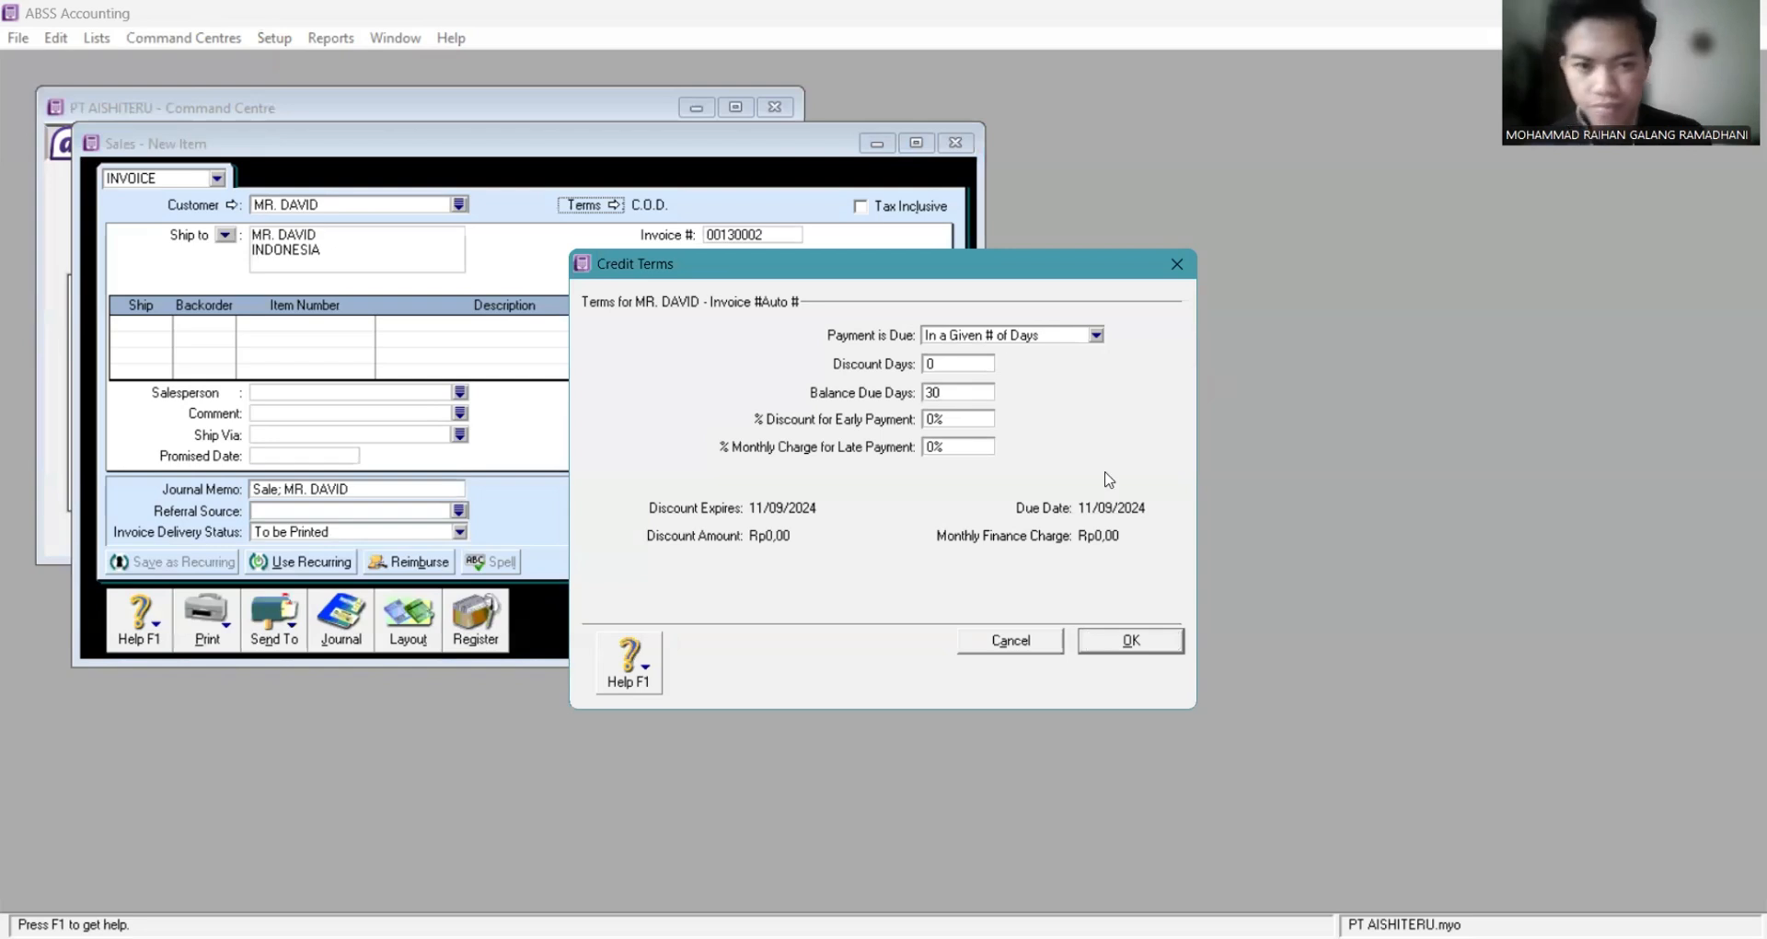
left_click(1134, 638)
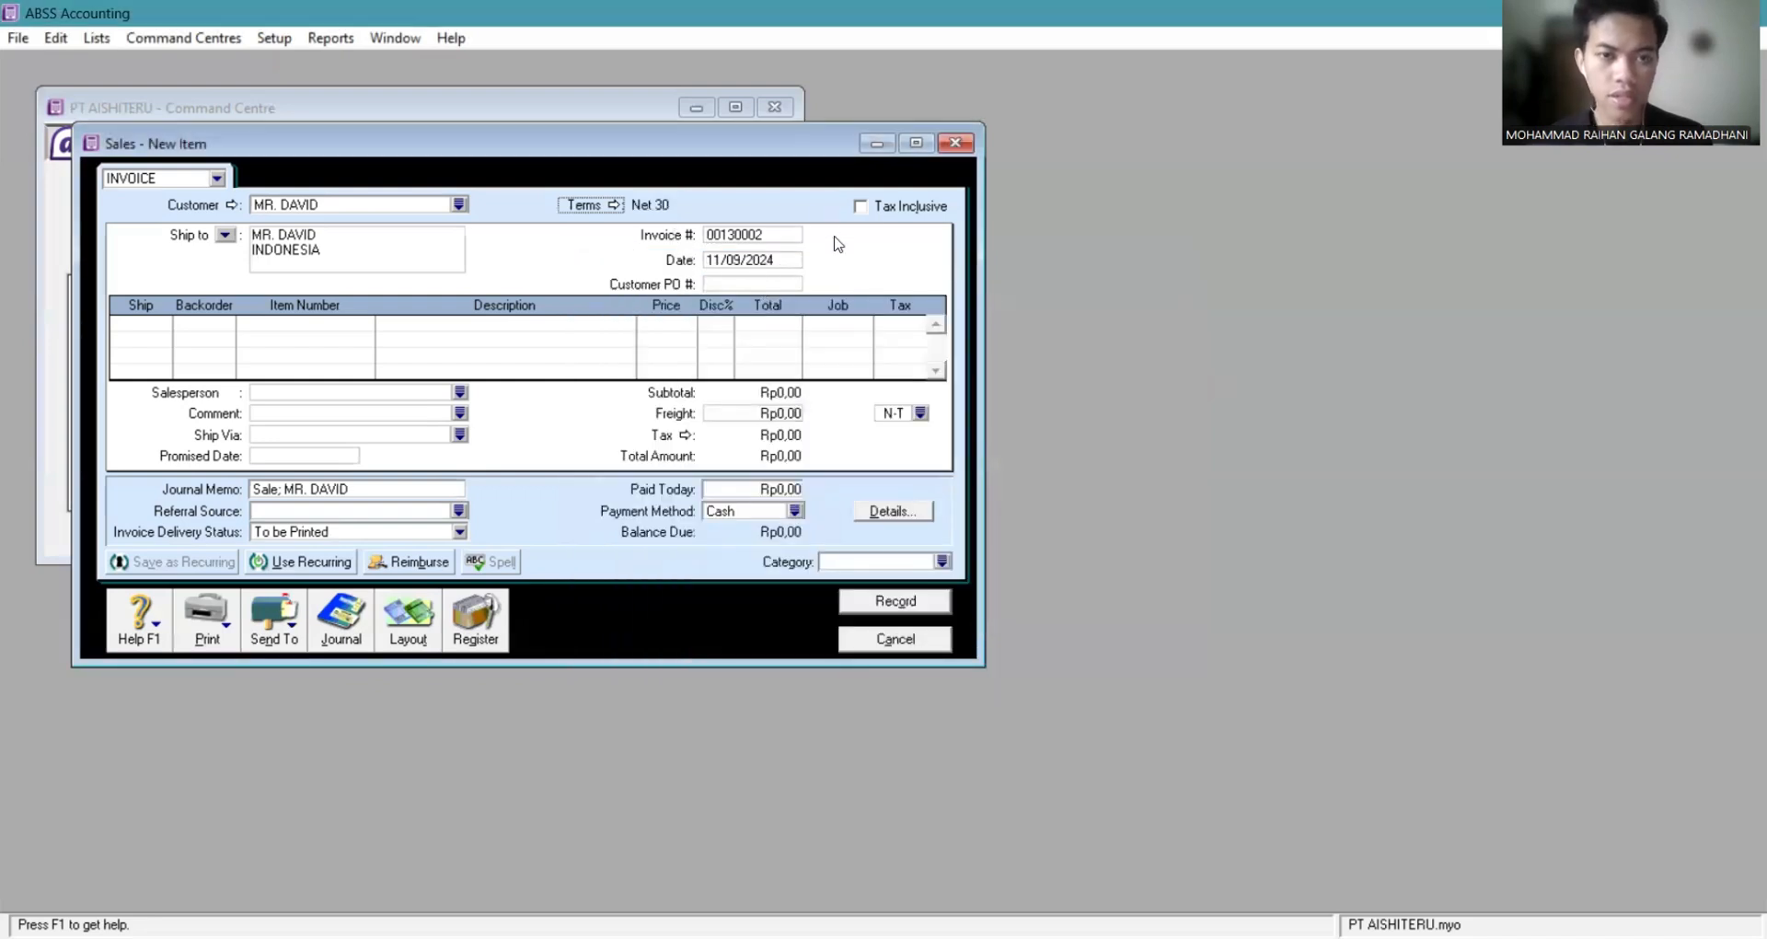
Set the invoice number of the new sales invoice to S-140001.
left_click(783, 241)
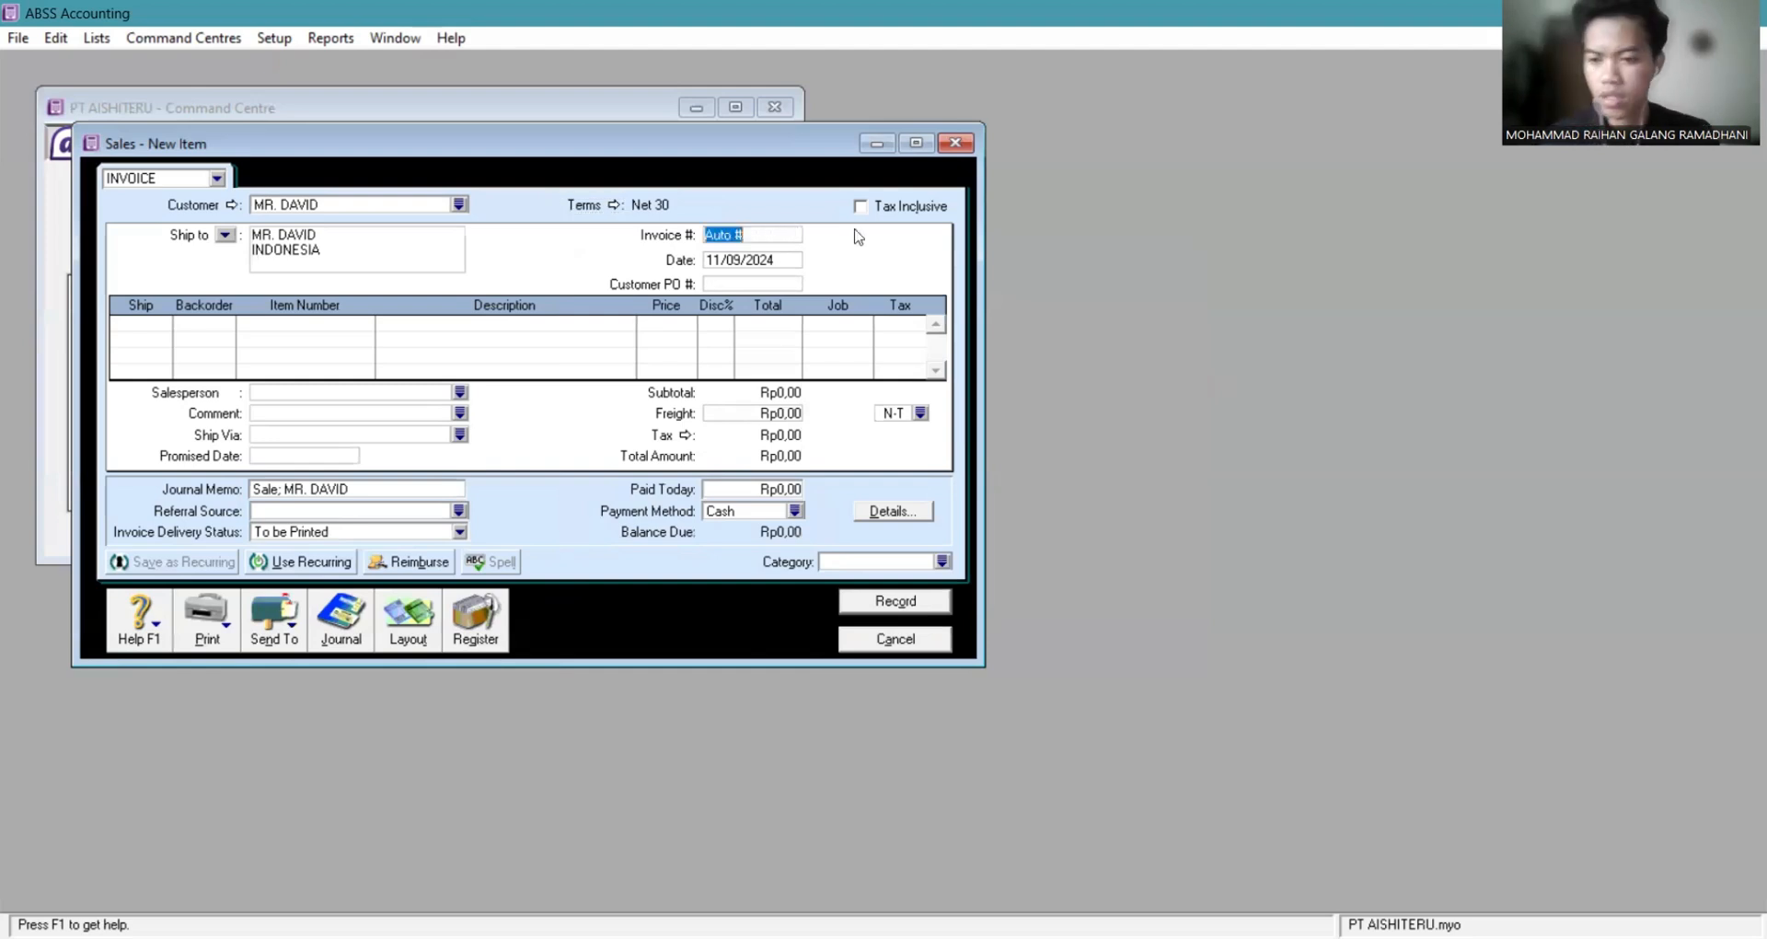
type("S-")
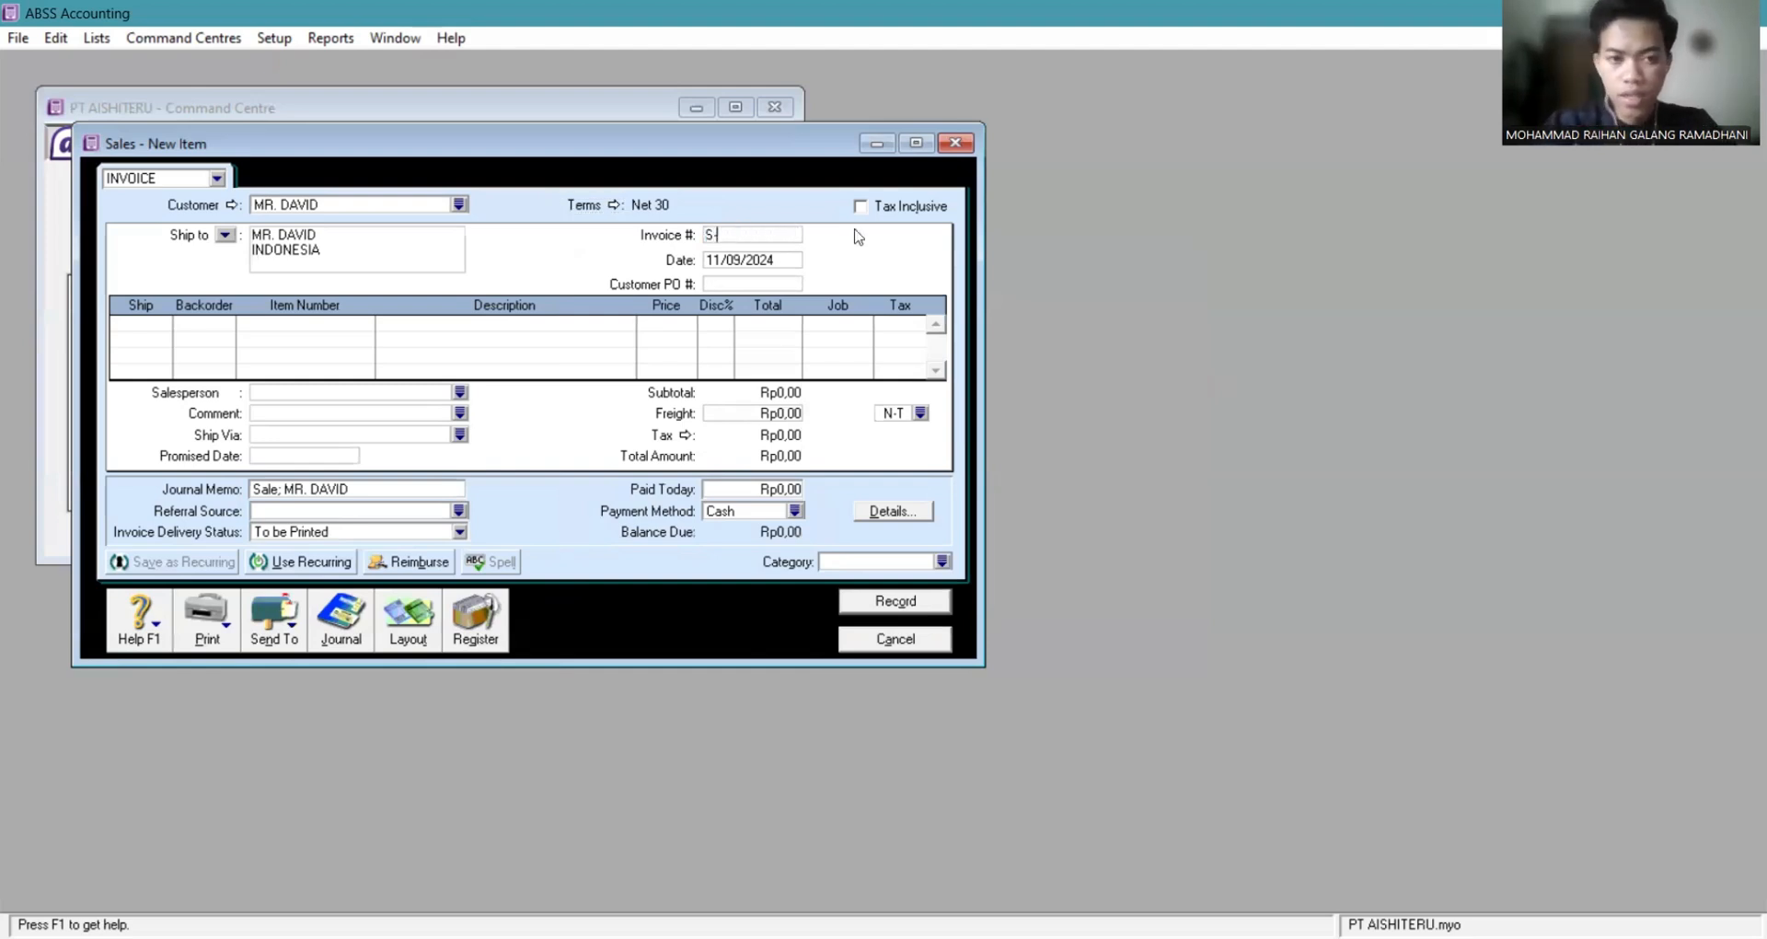
type("14")
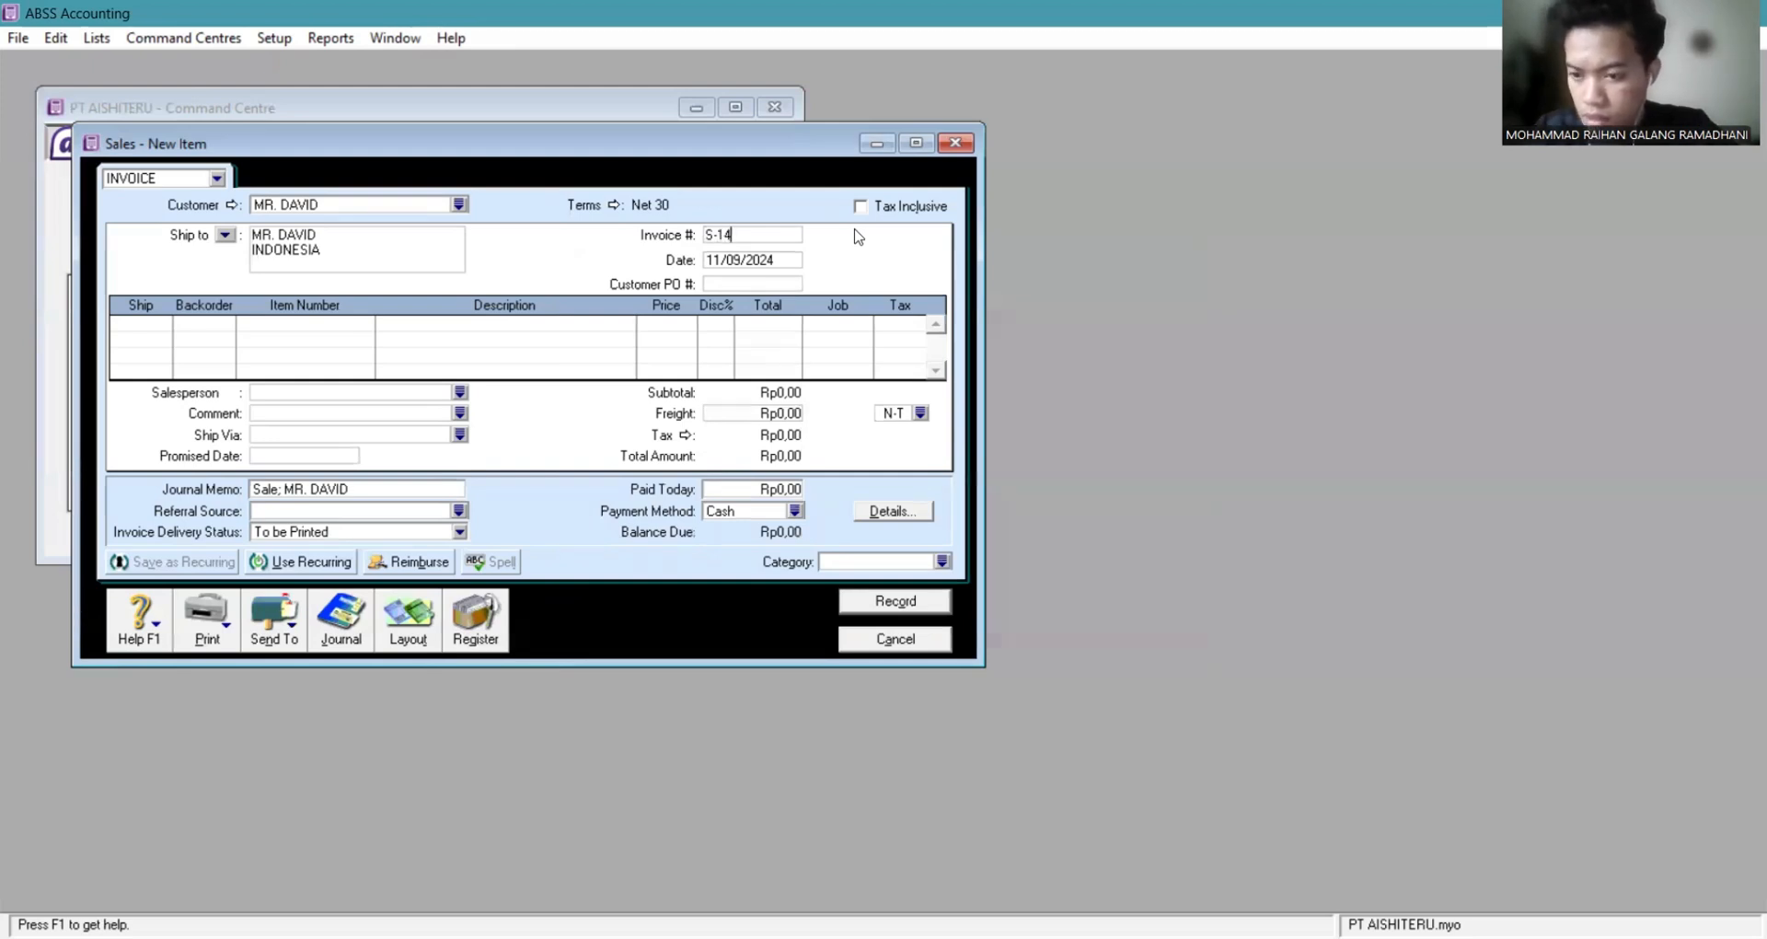
type("0001")
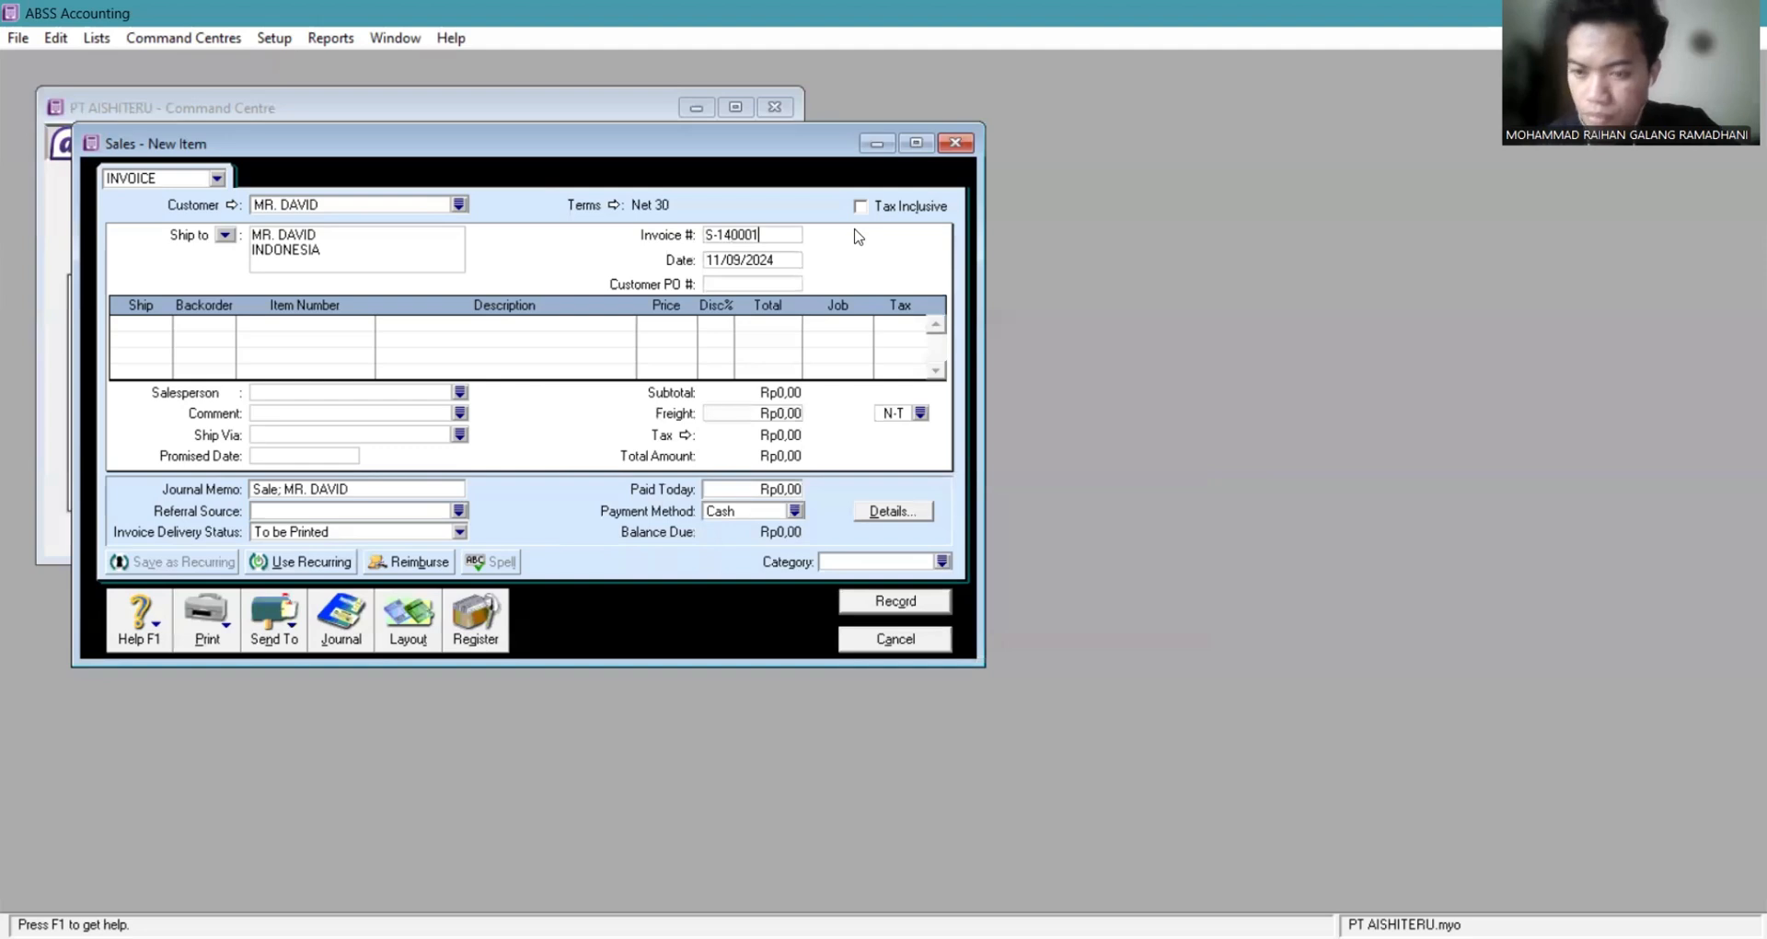
Set the invoice date to 19/01/2014.
left_click(772, 260)
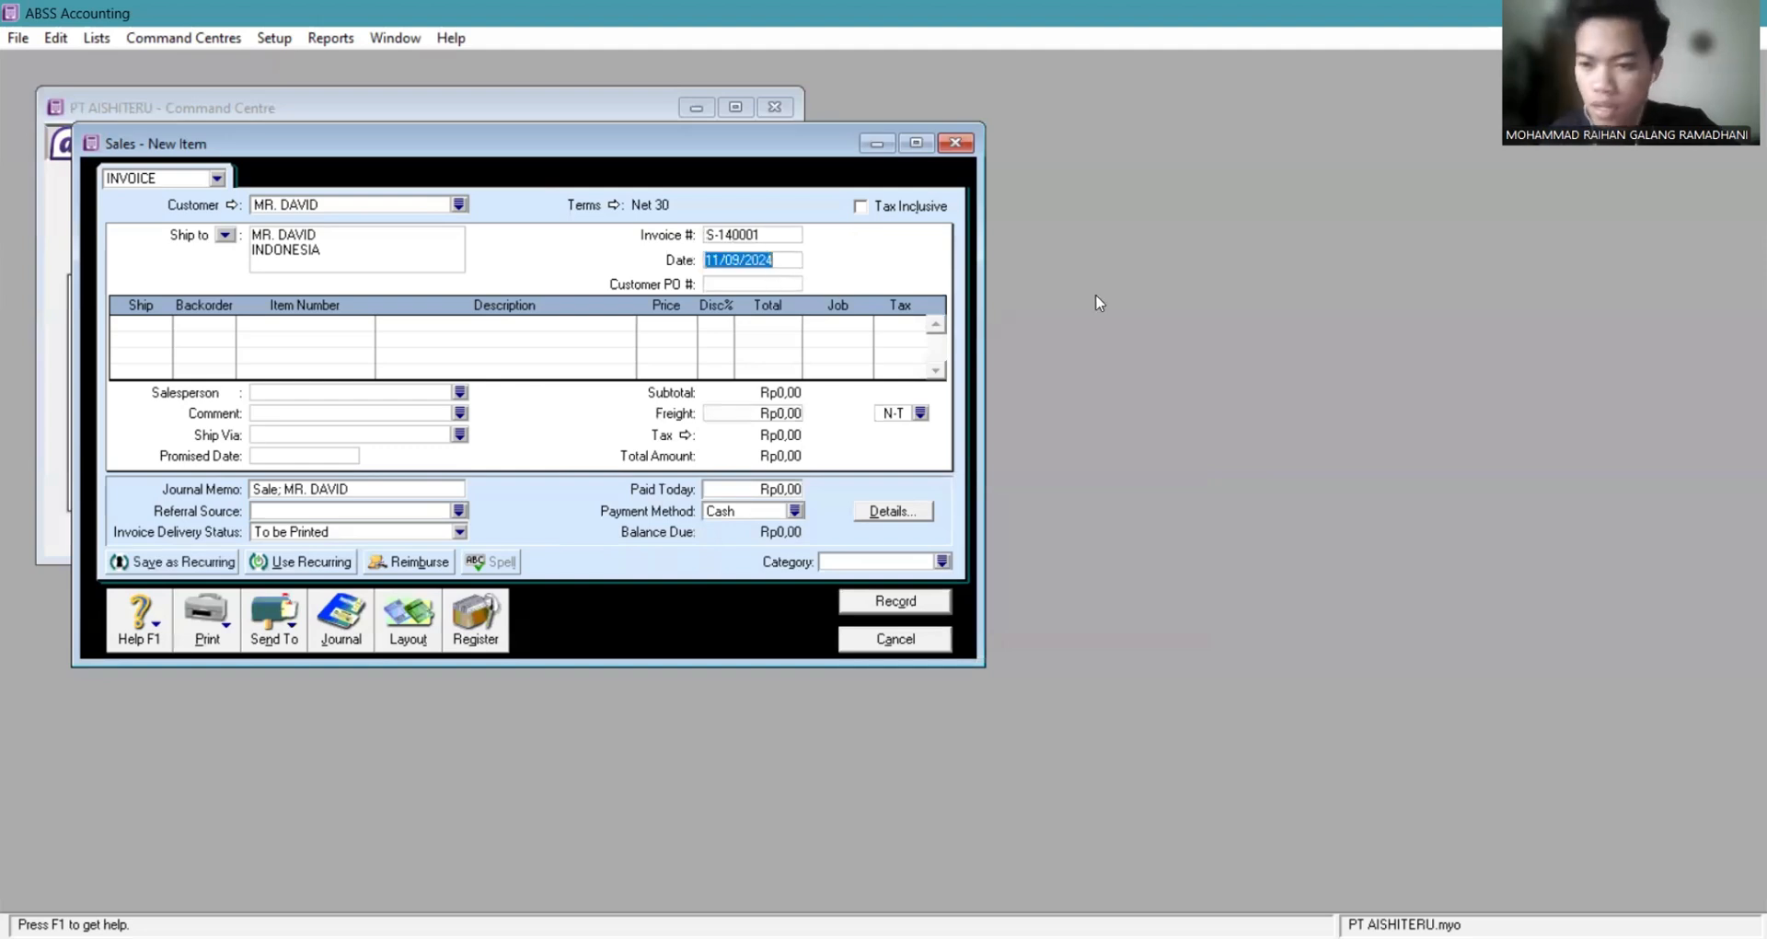
type("19/0")
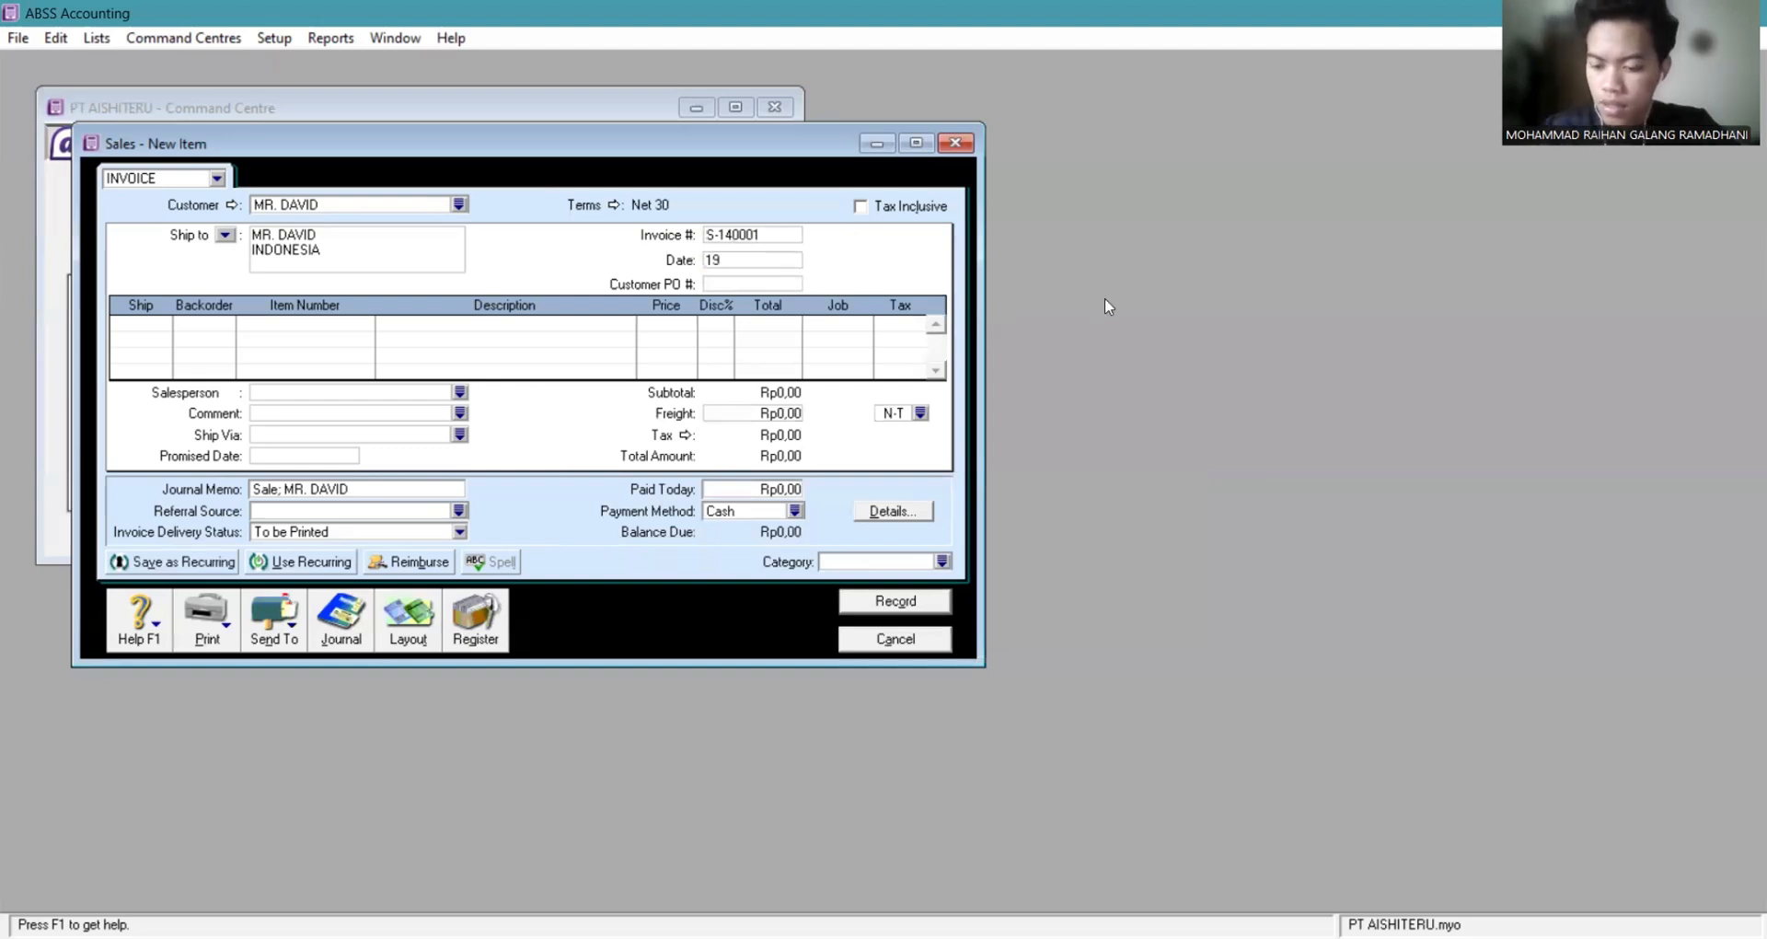
key("BackSpace")
key("BackSpace")
type("/")
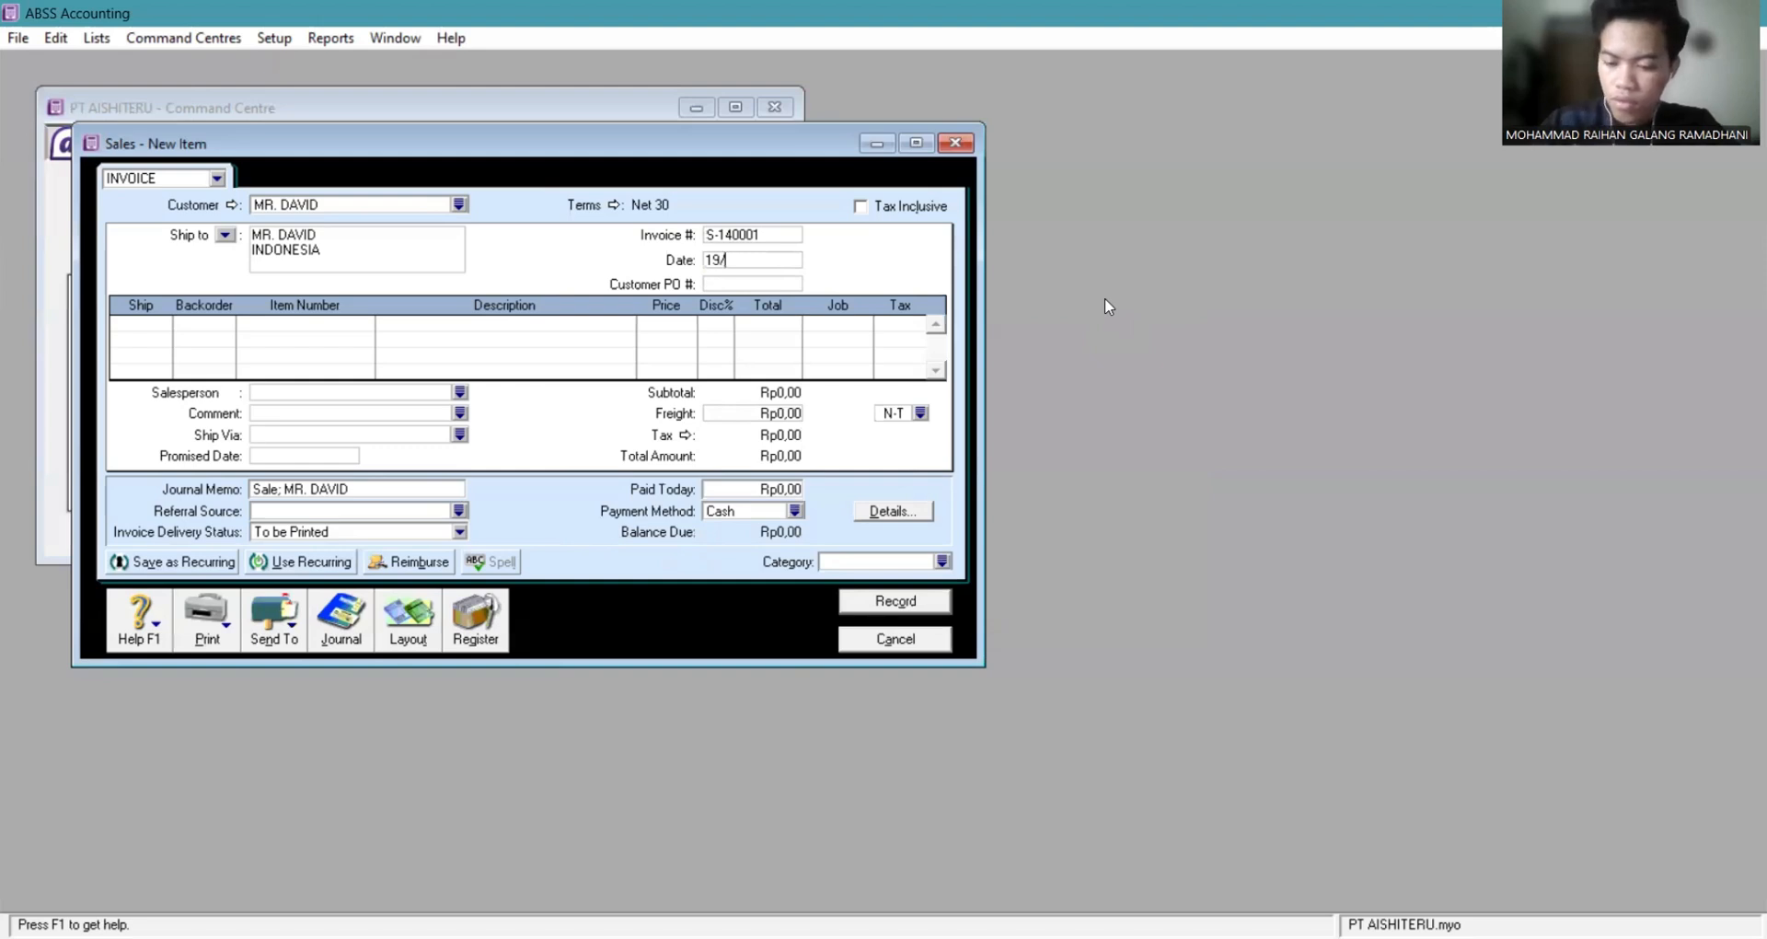
type("01/2014")
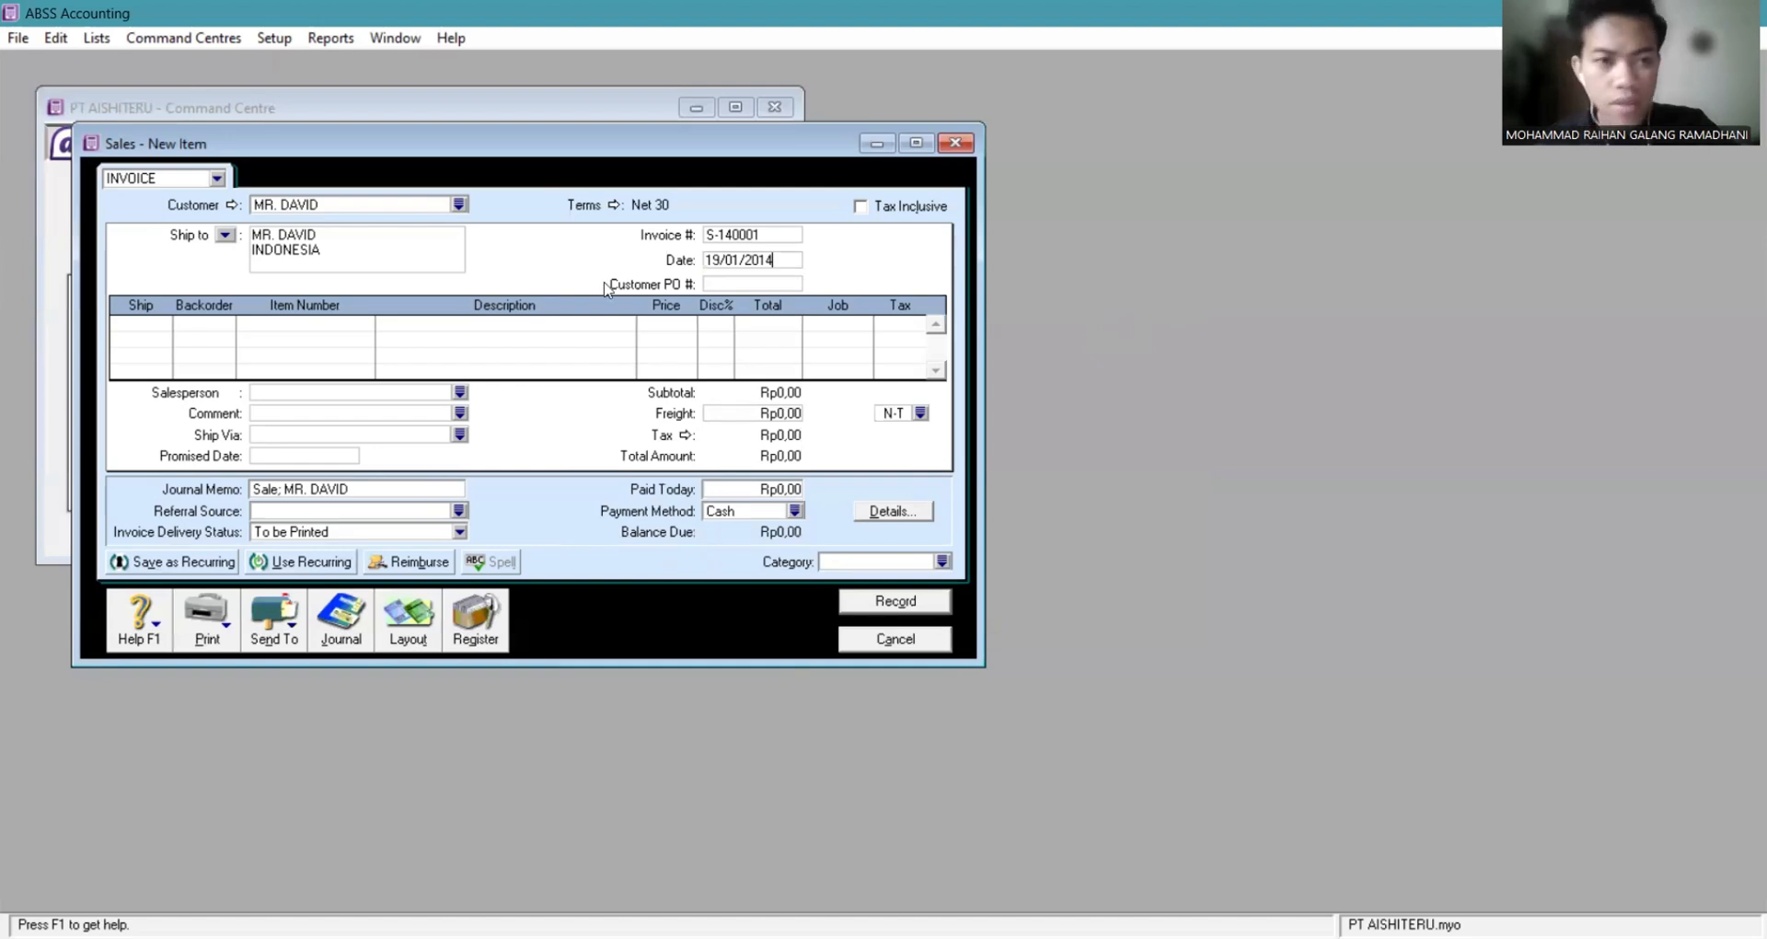
Enter the customer's purchase order number on the invoice.
key("Tab")
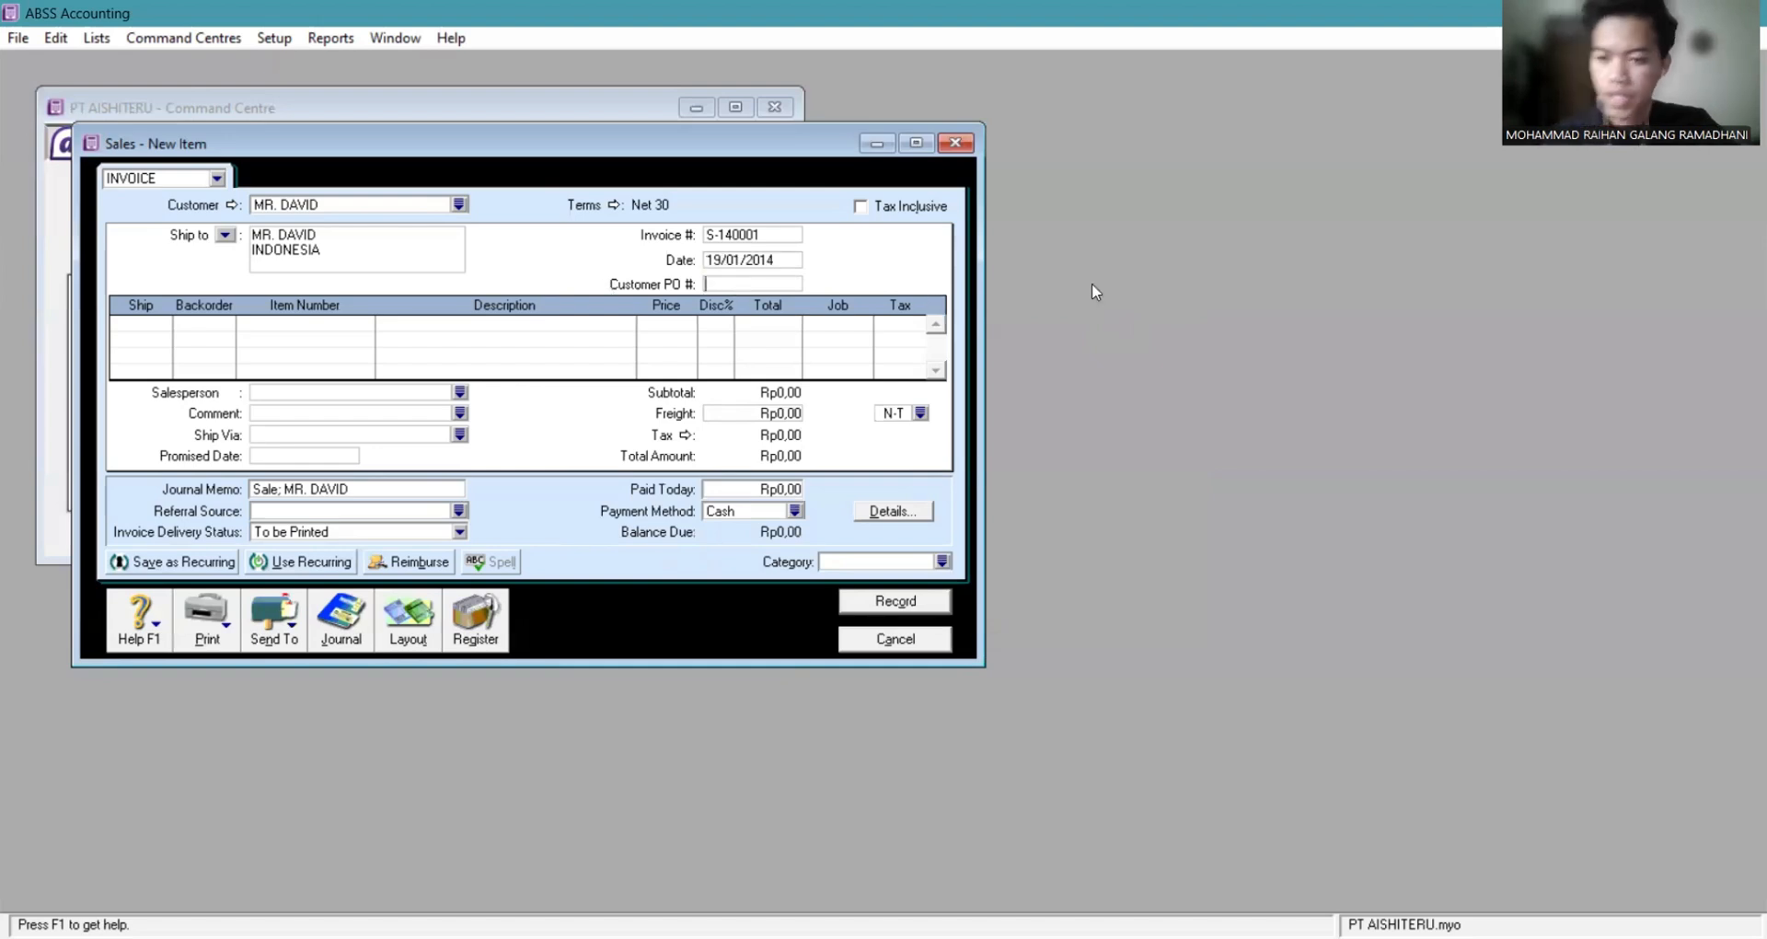
type("BSP")
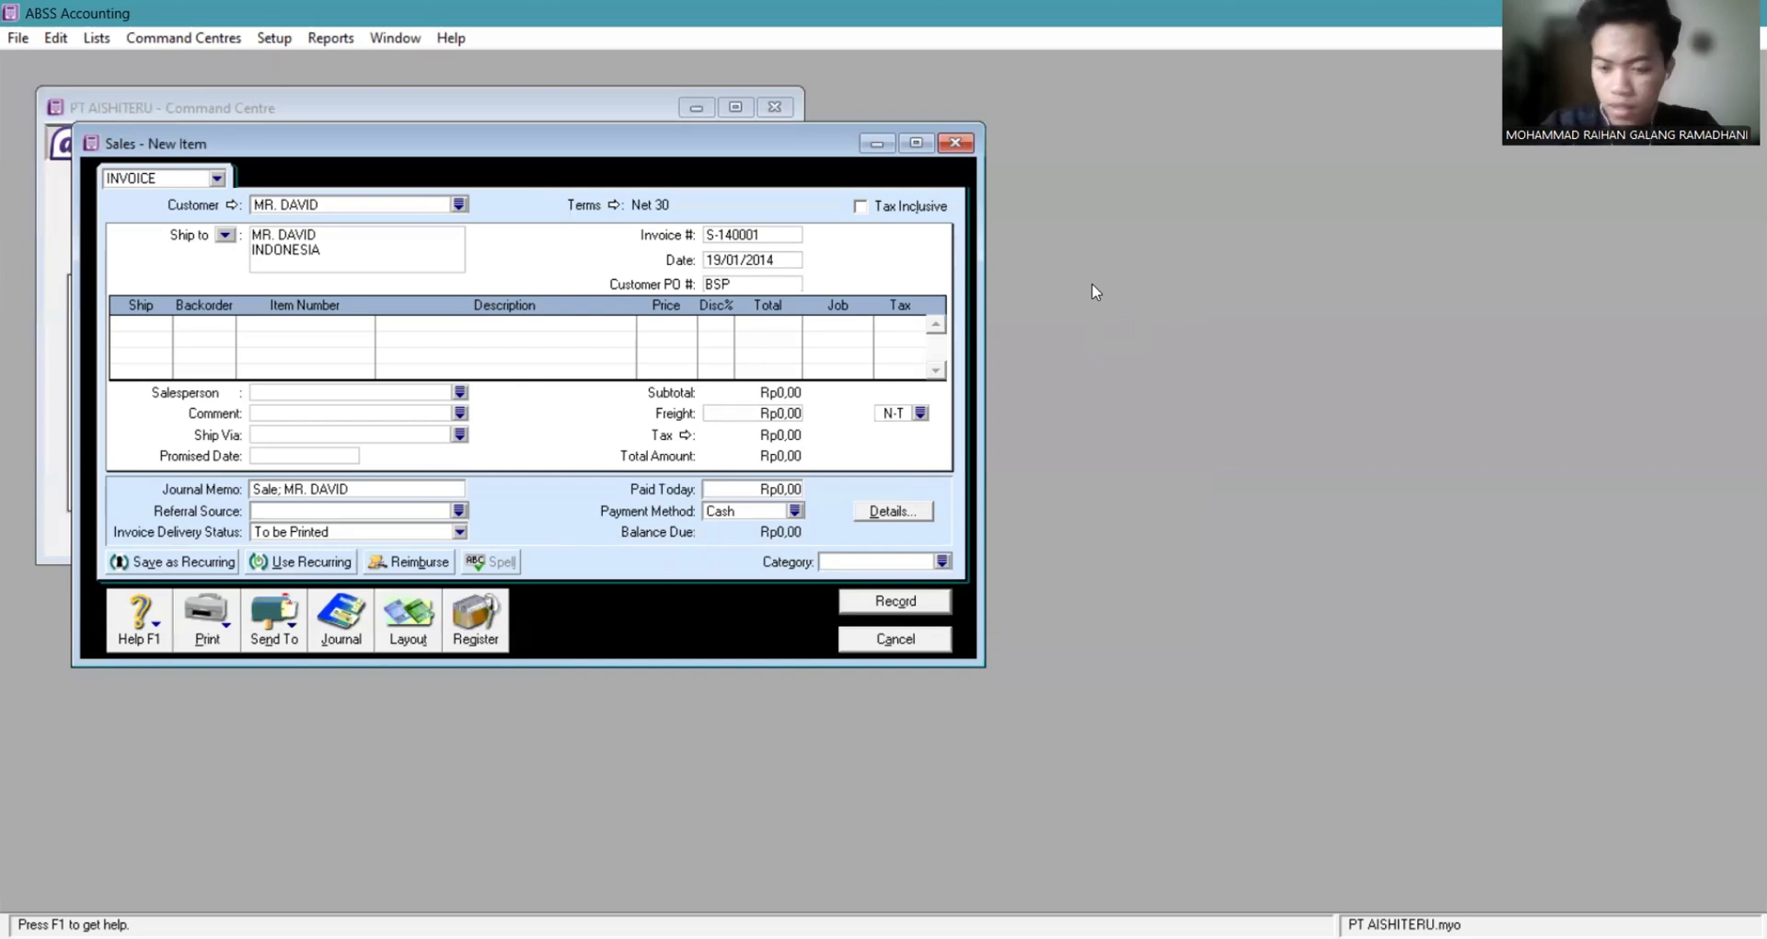
type("-14")
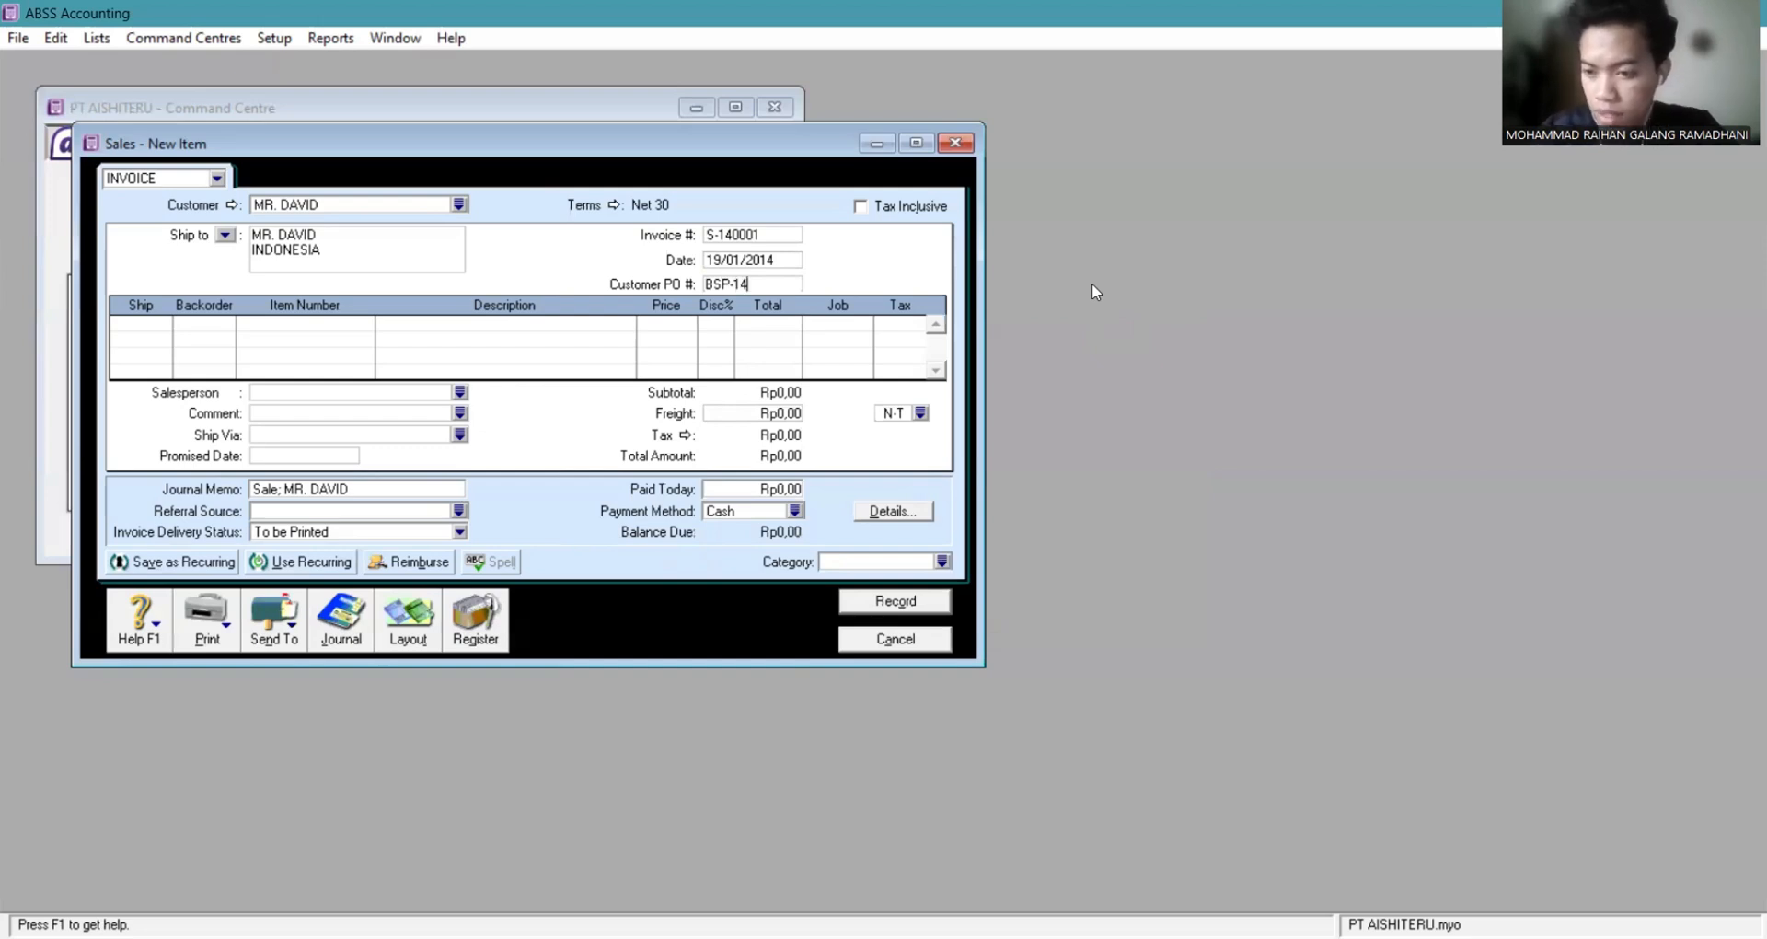
type("0001")
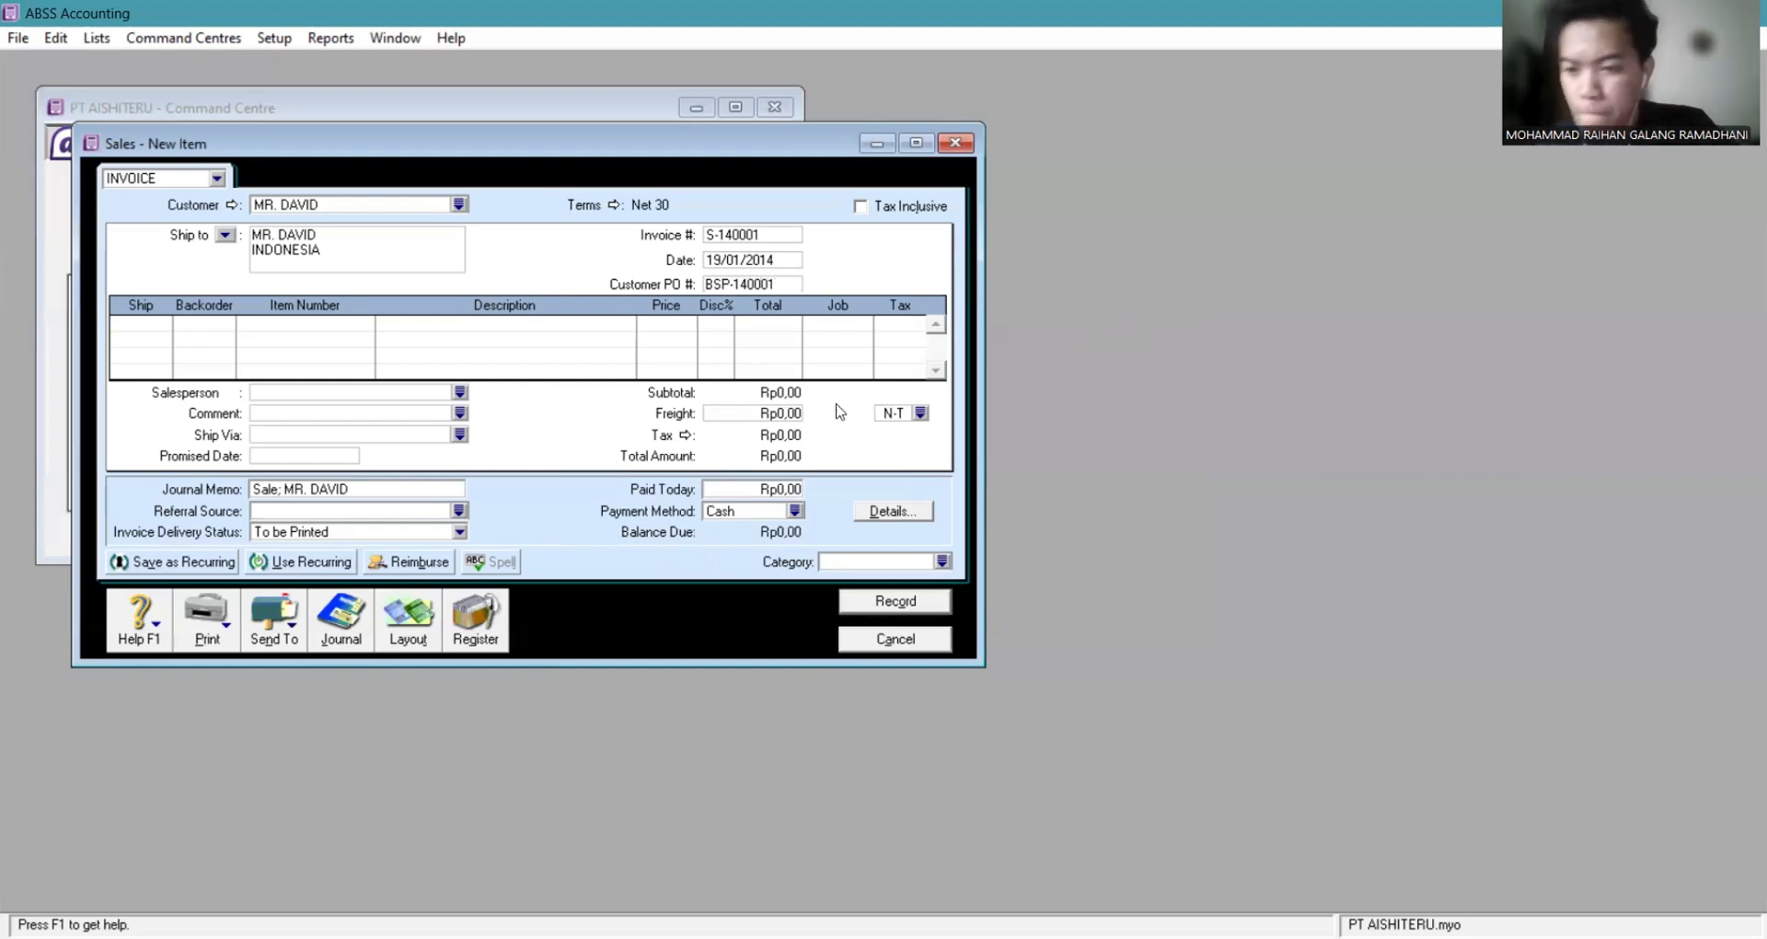
Add item P1 to the first invoice line with a ship quantity of 1.
left_click(147, 320)
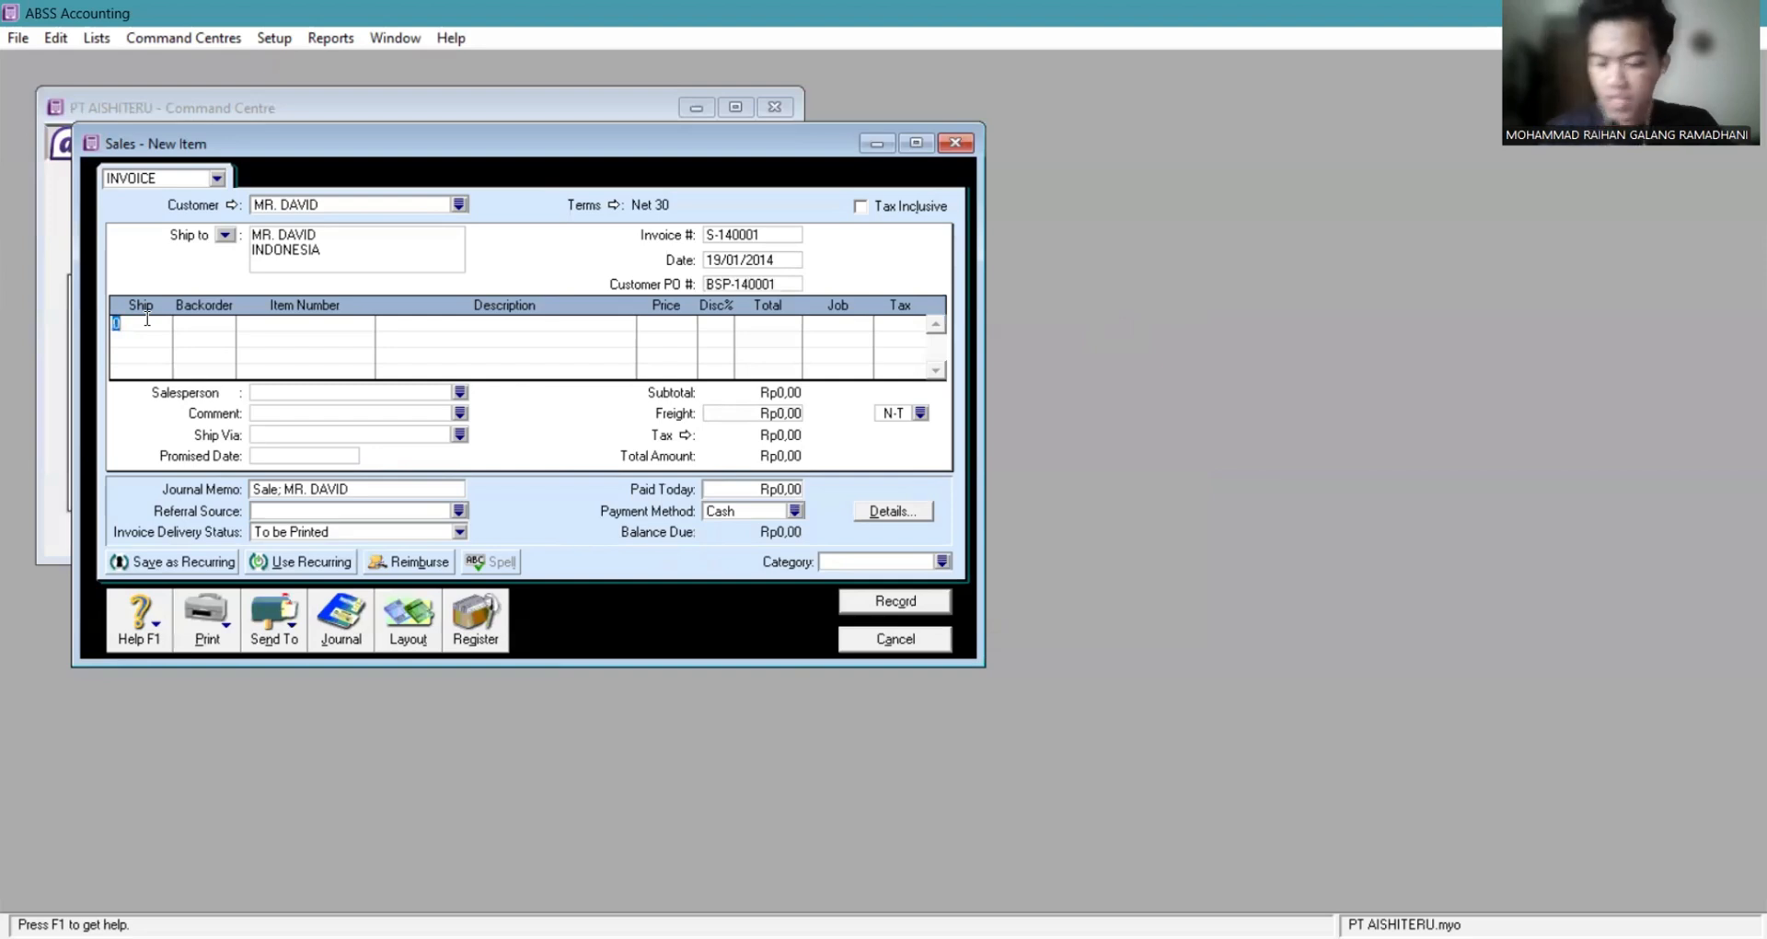
type("1")
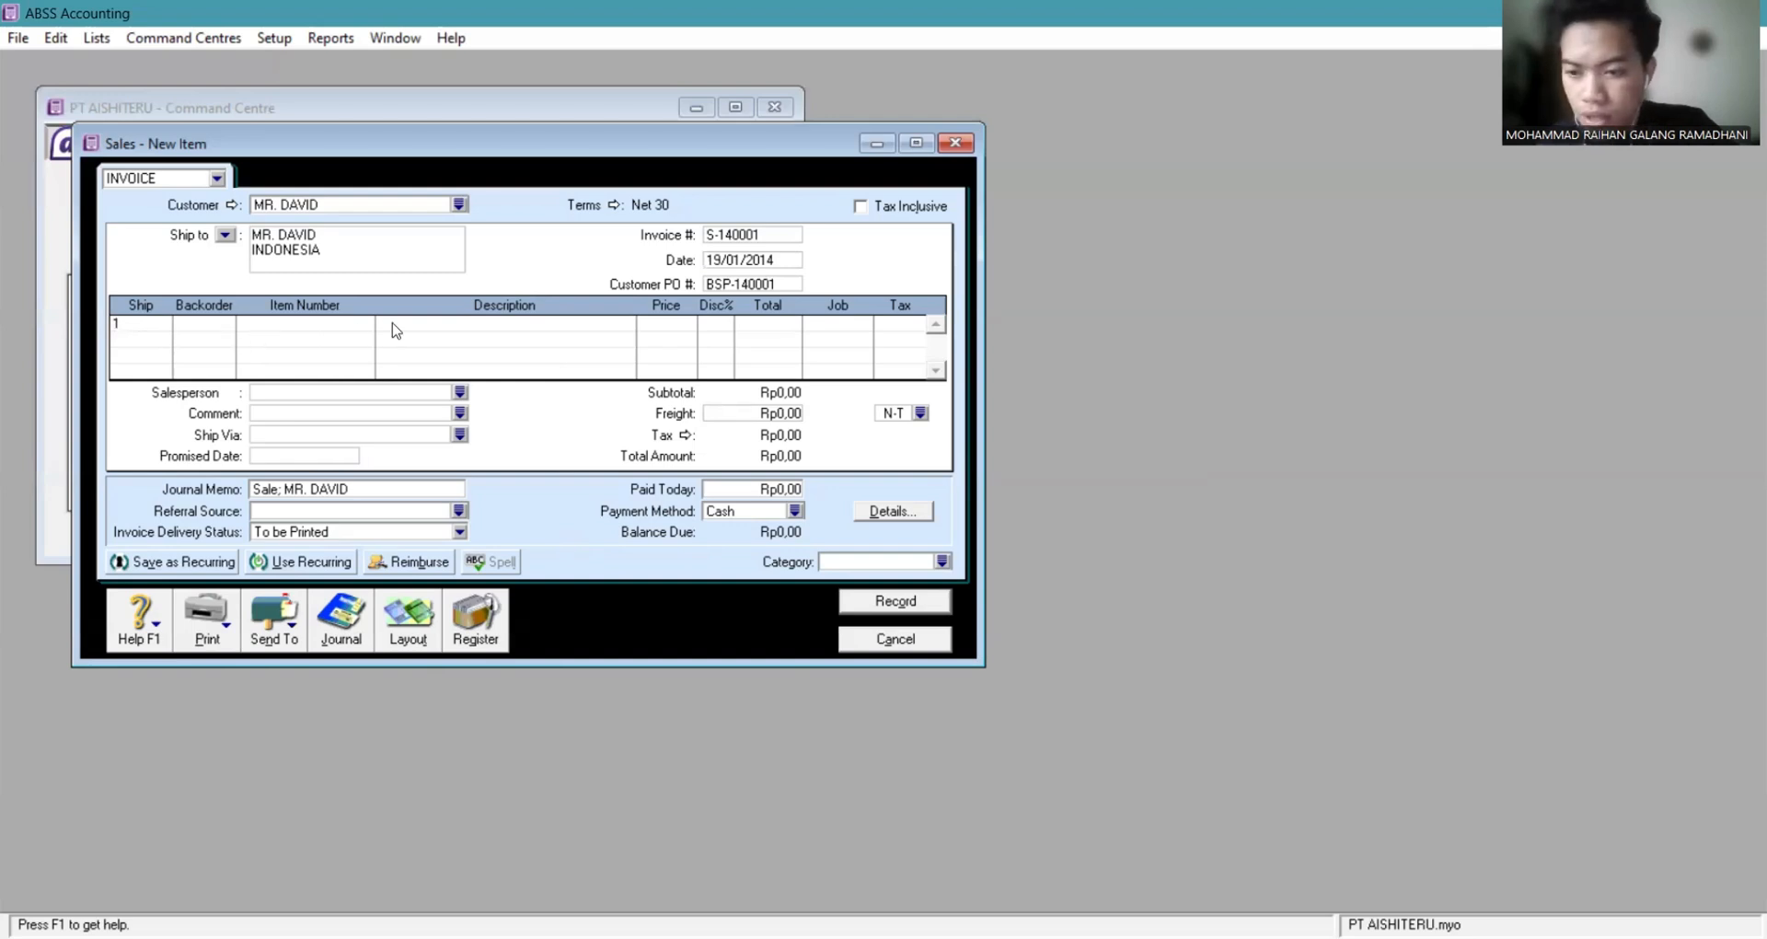
left_click(295, 324)
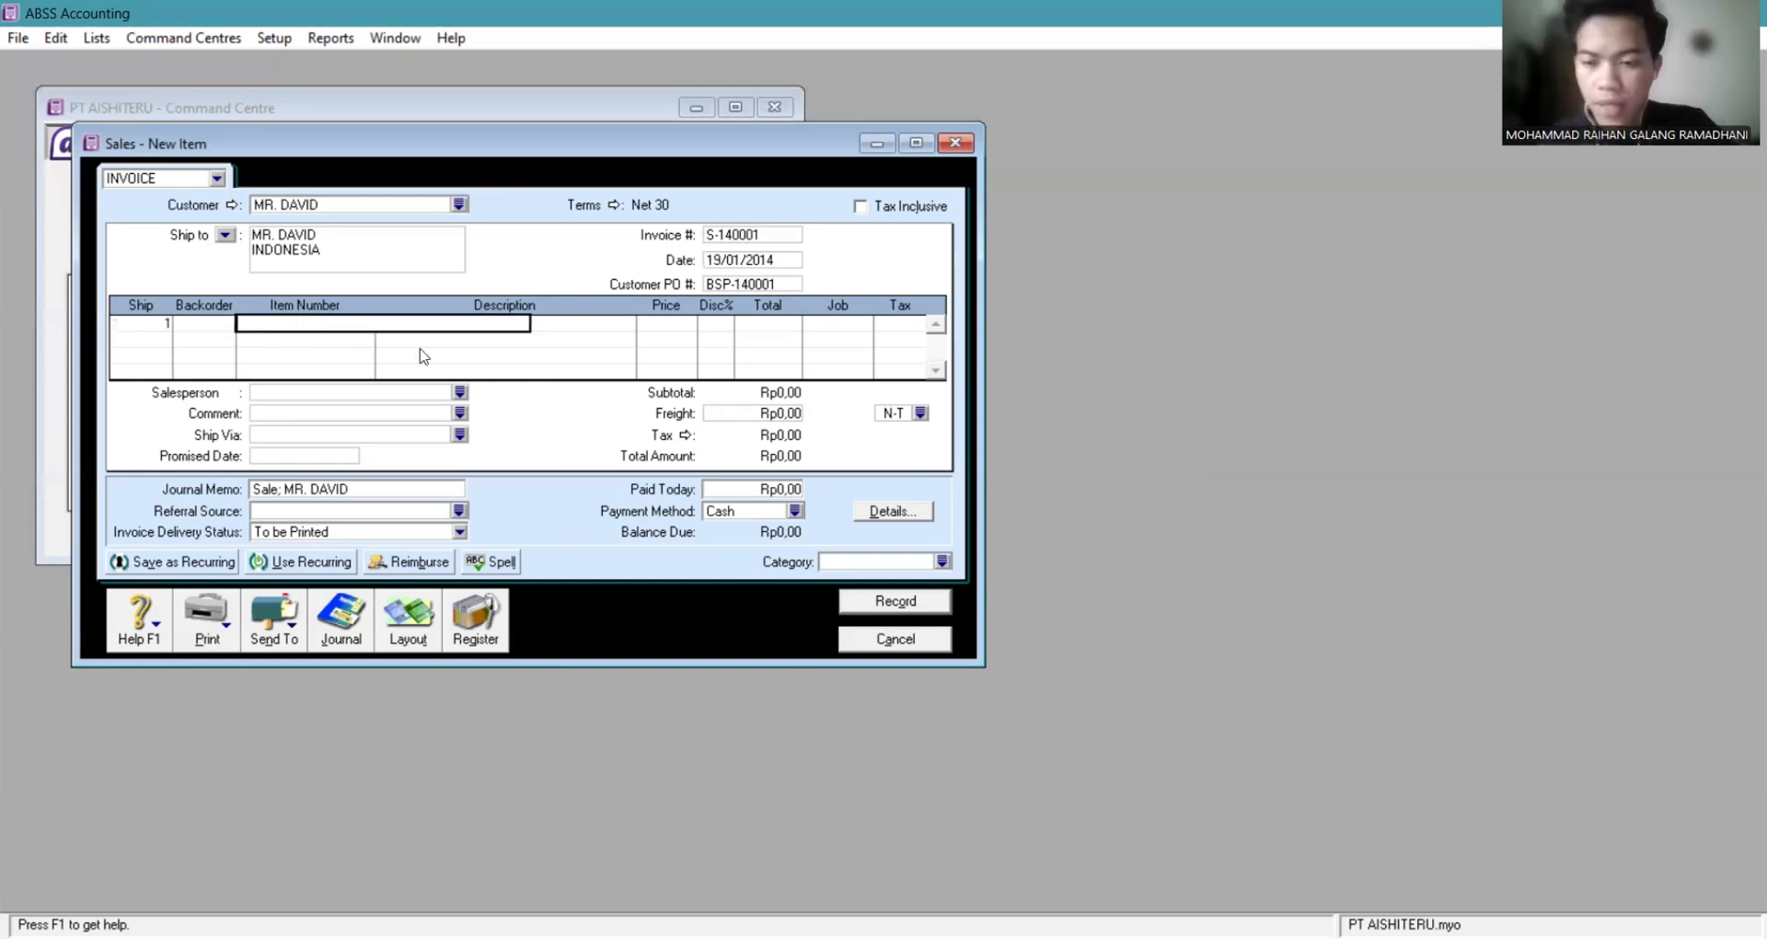
type("P1")
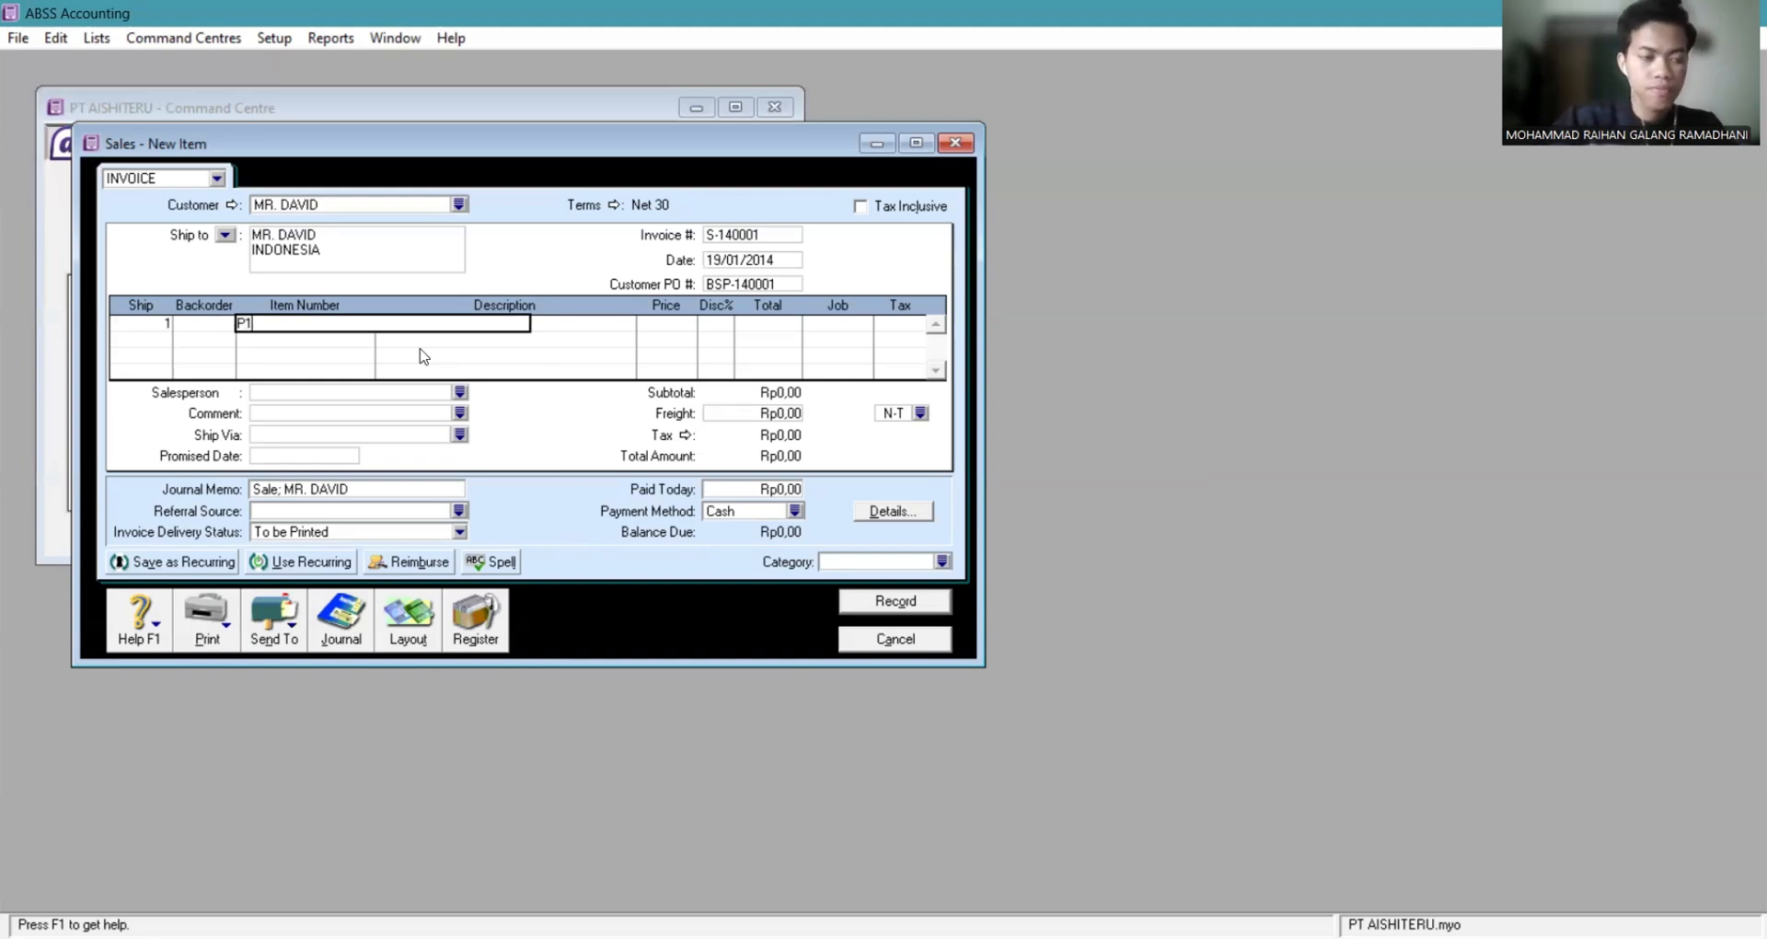
key("Return")
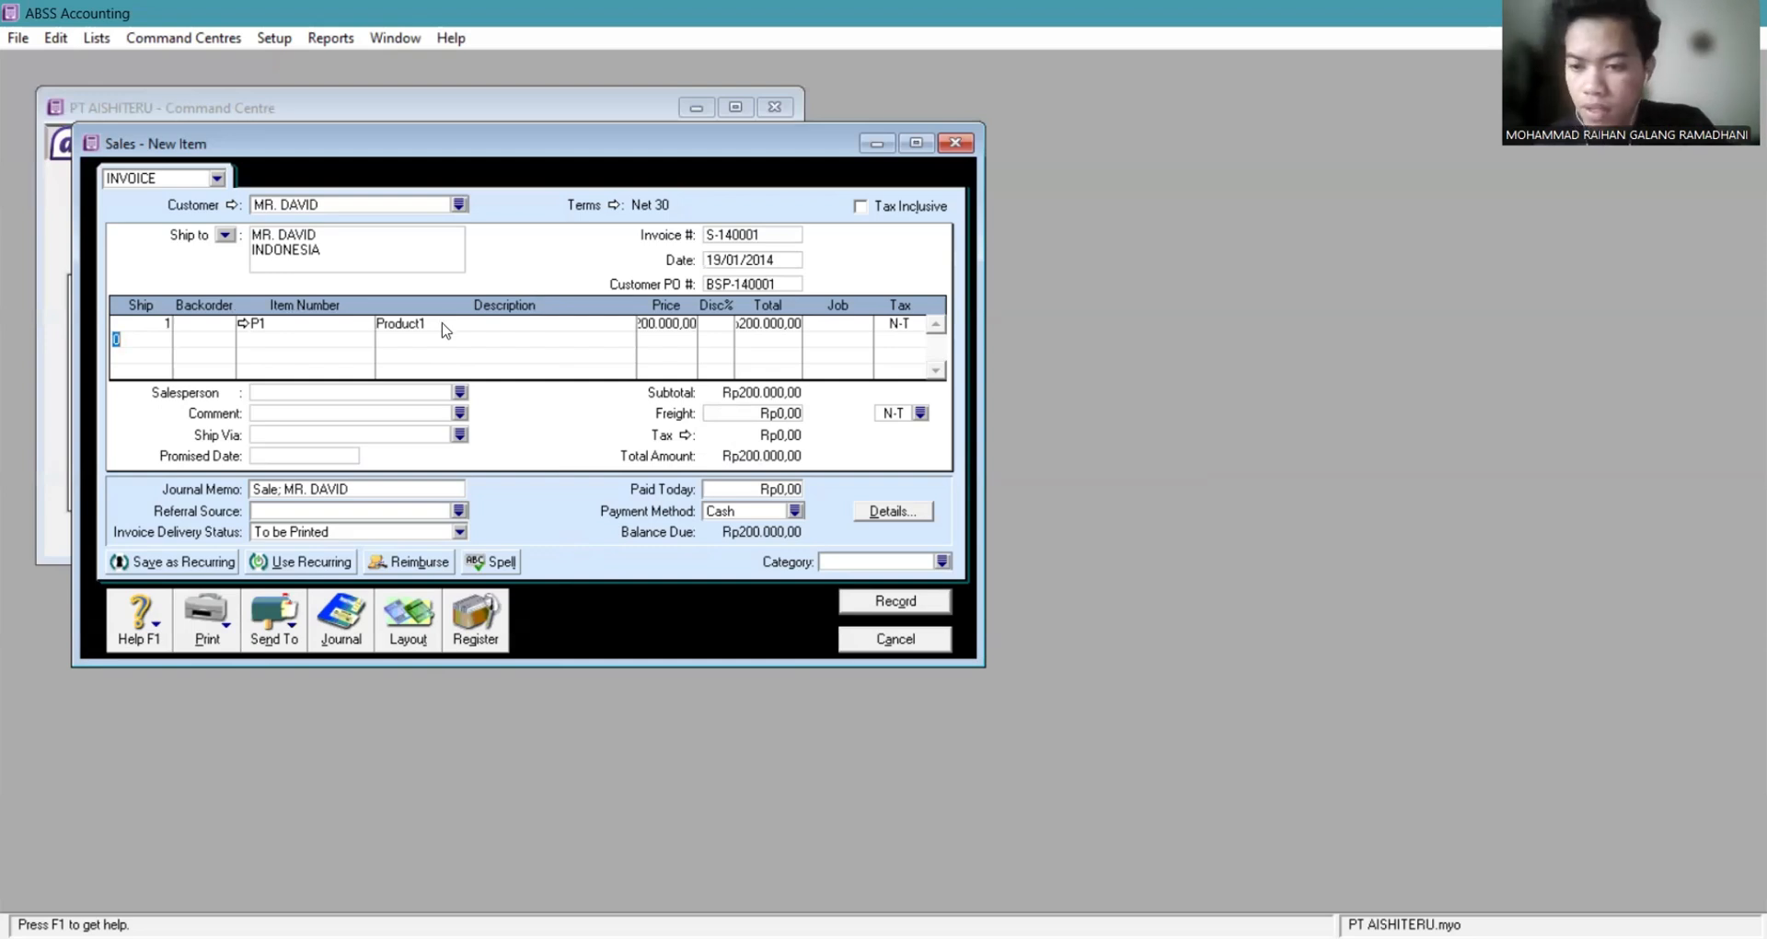
Assign job P (PRODUCTS) and the 10% Value Added Tax code V10 to the P1 line.
left_click(841, 326)
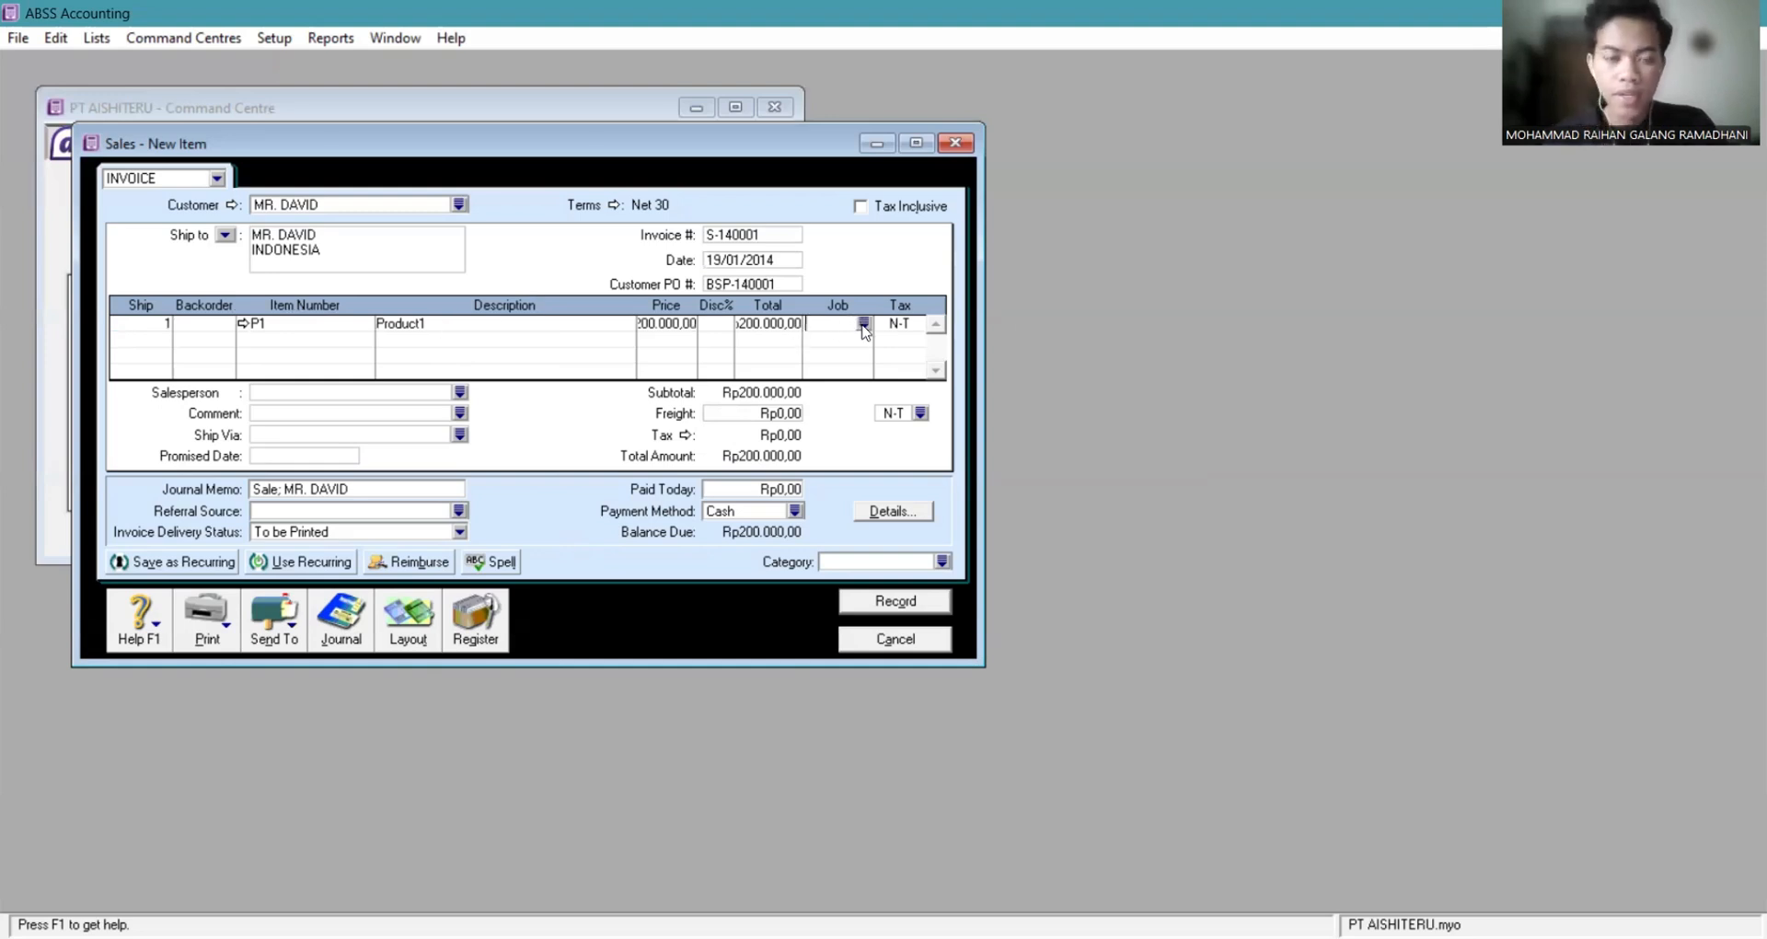
left_click(864, 323)
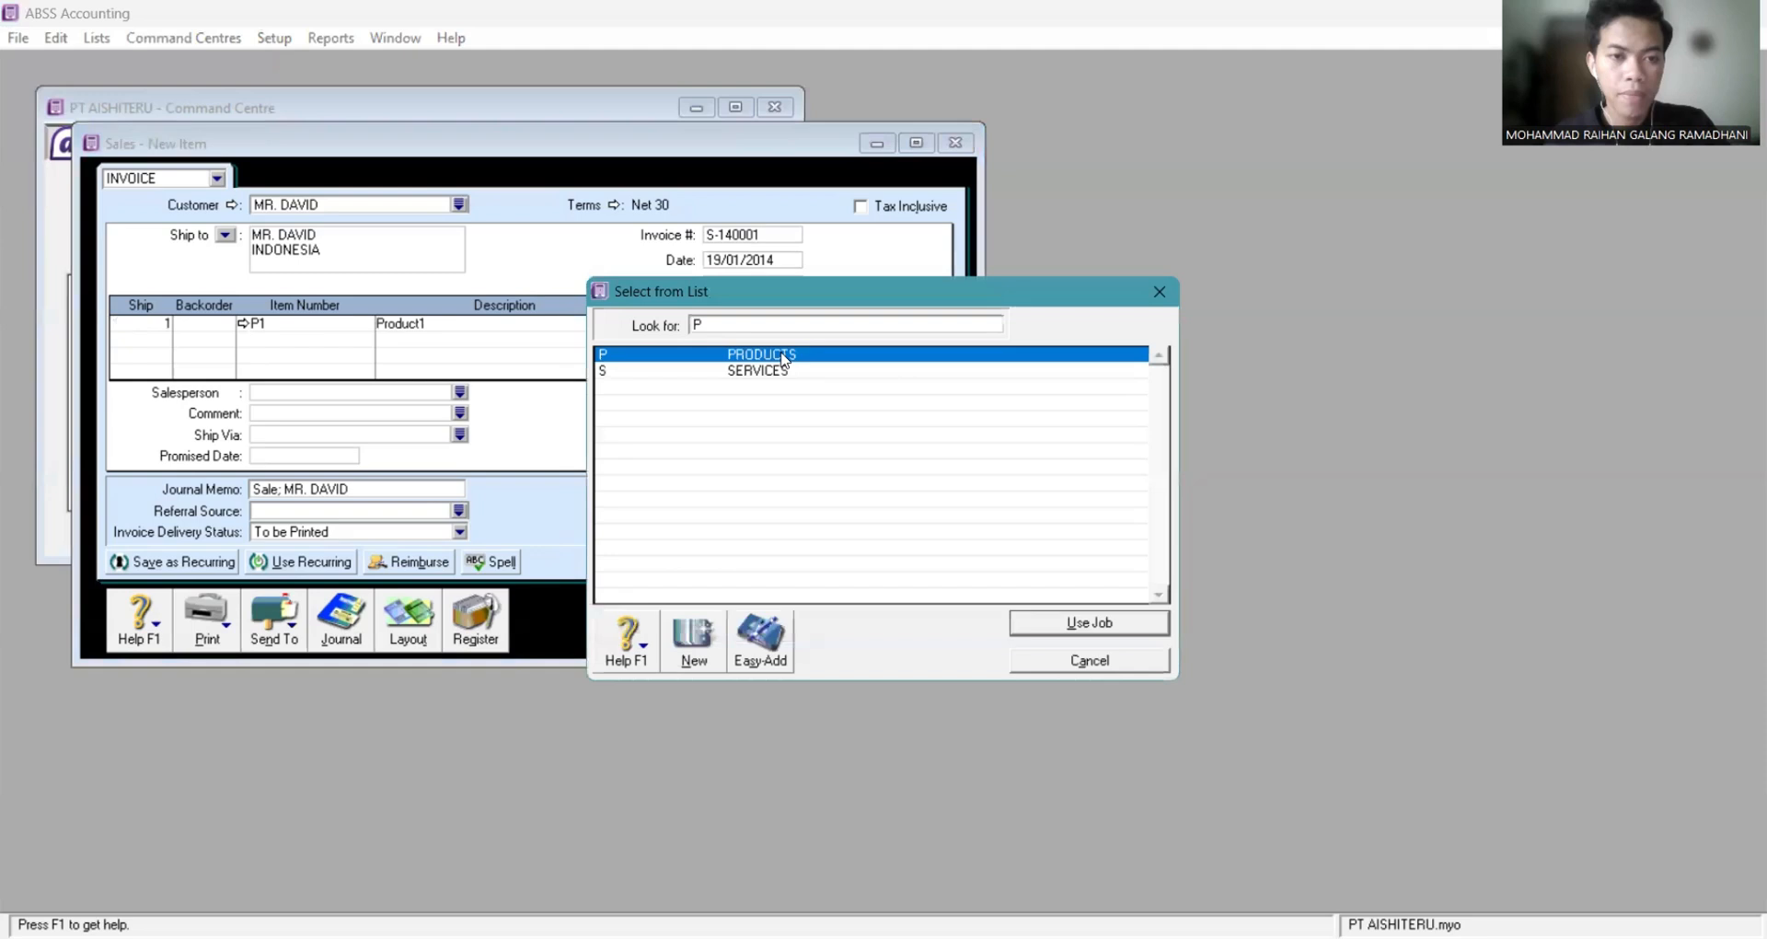
double_click(971, 353)
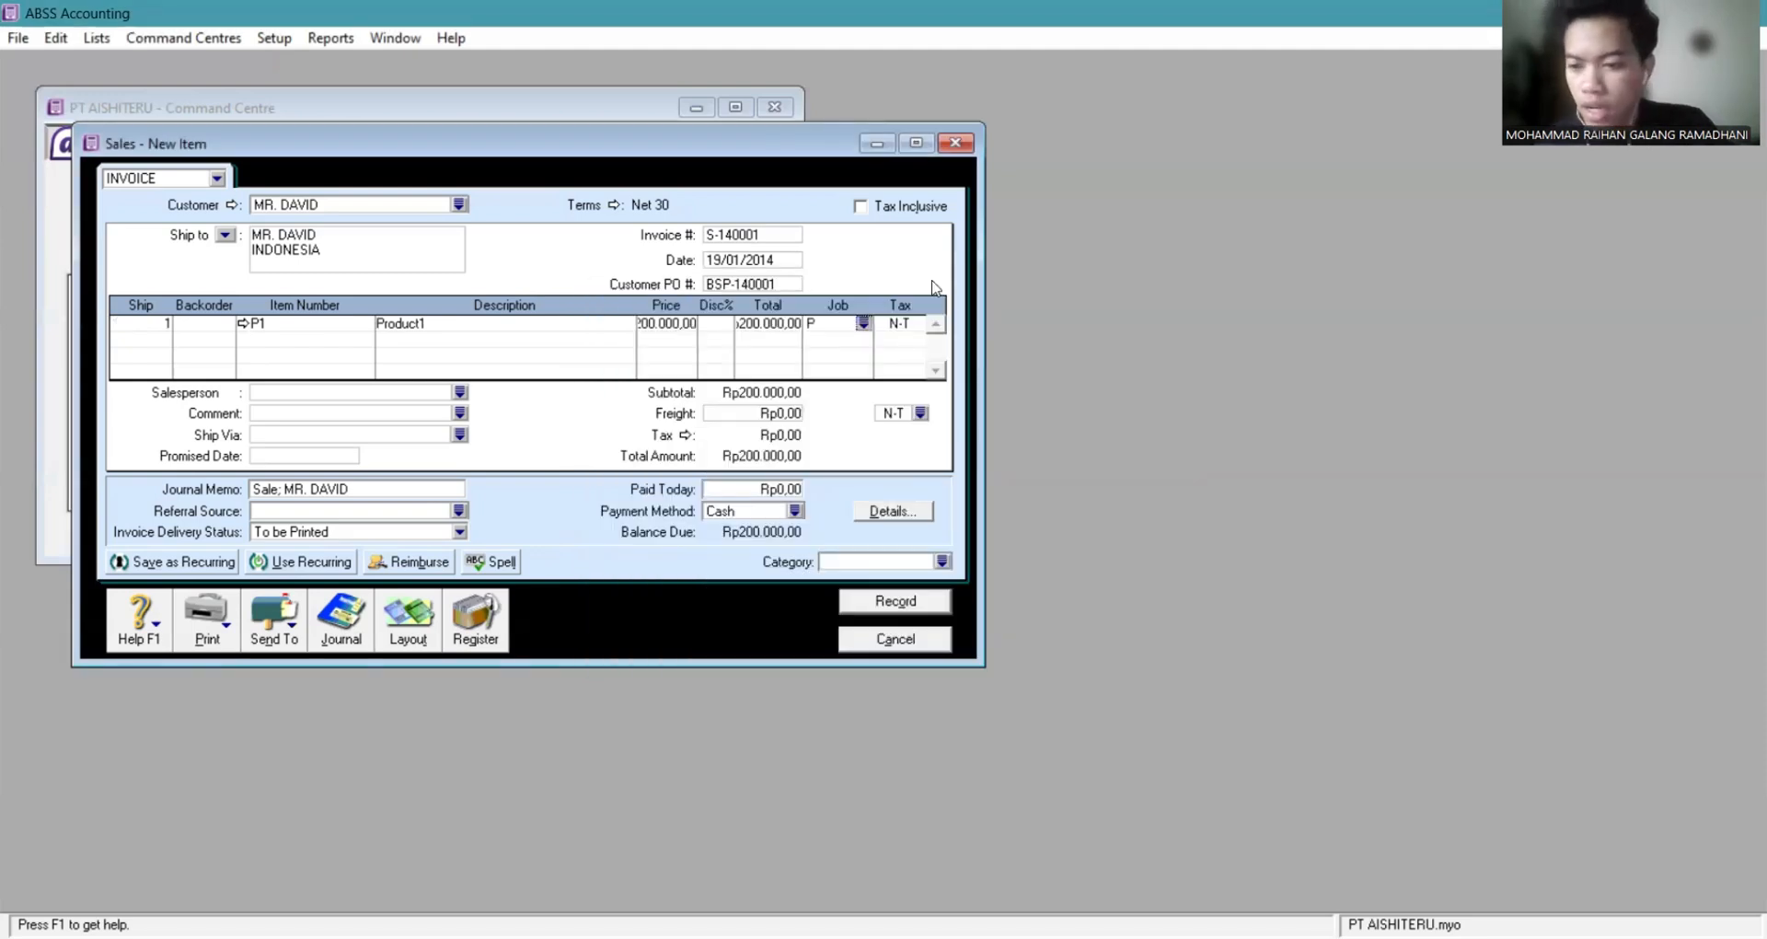
left_click(913, 329)
left_click(913, 325)
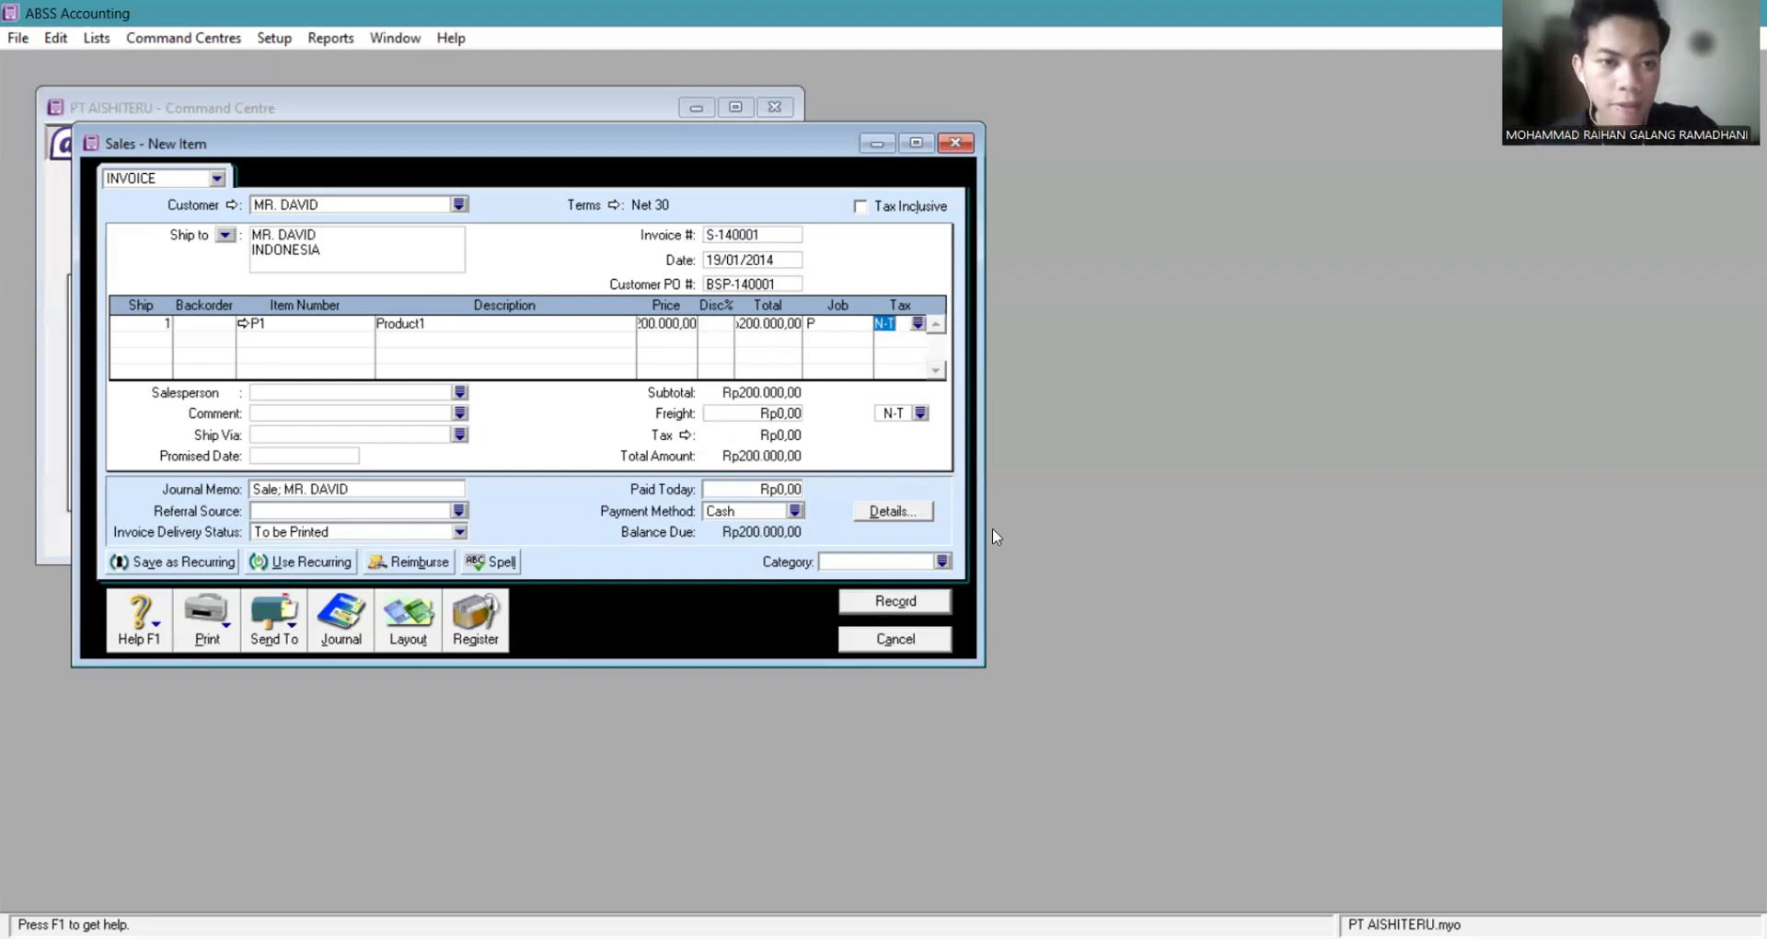
left_click(643, 402)
double_click(644, 405)
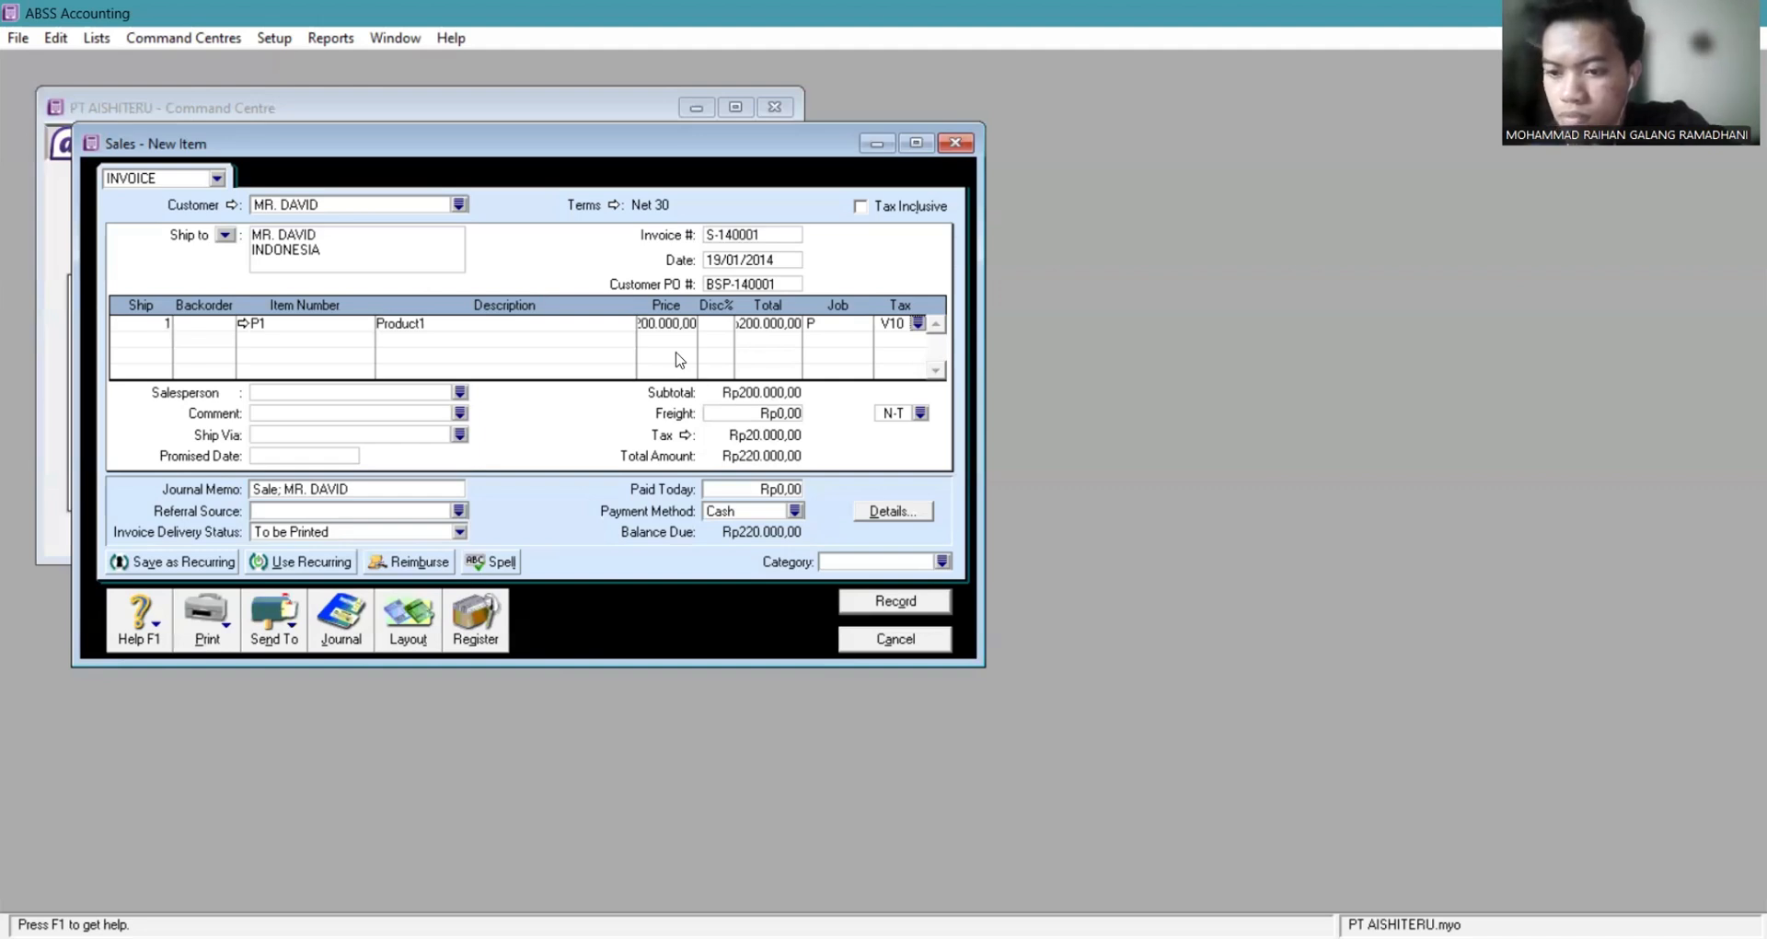
Add item S1 to the second invoice line with a ship quantity of 1.
left_click(152, 341)
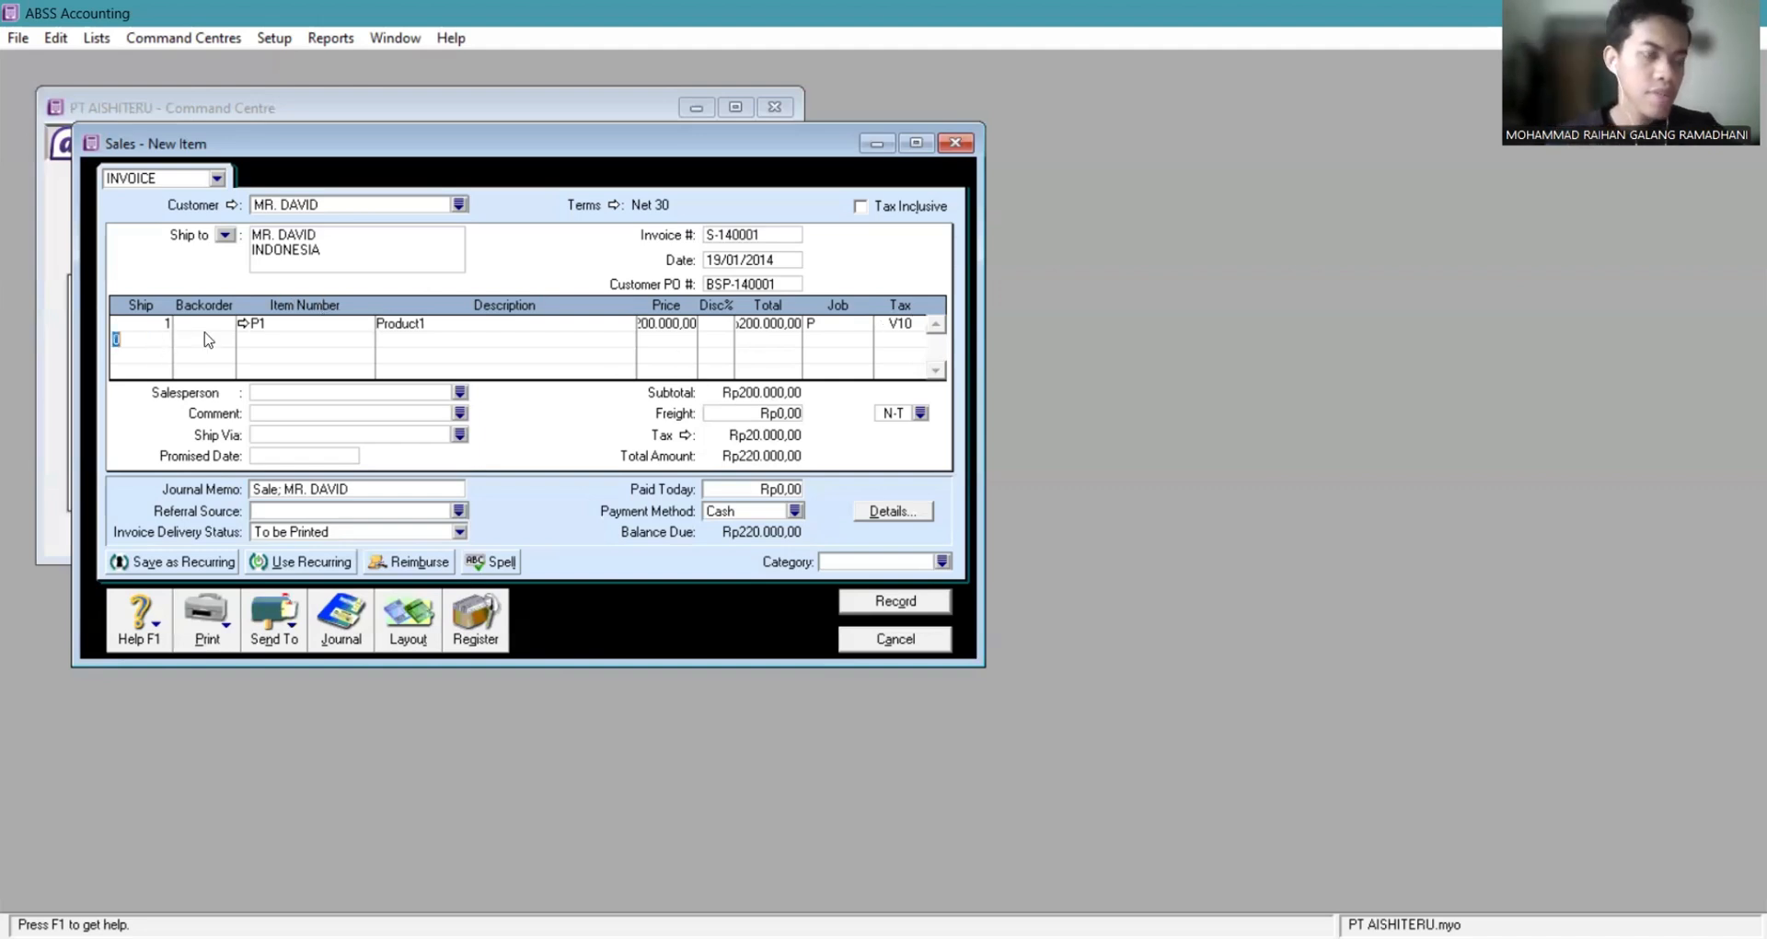
type("1")
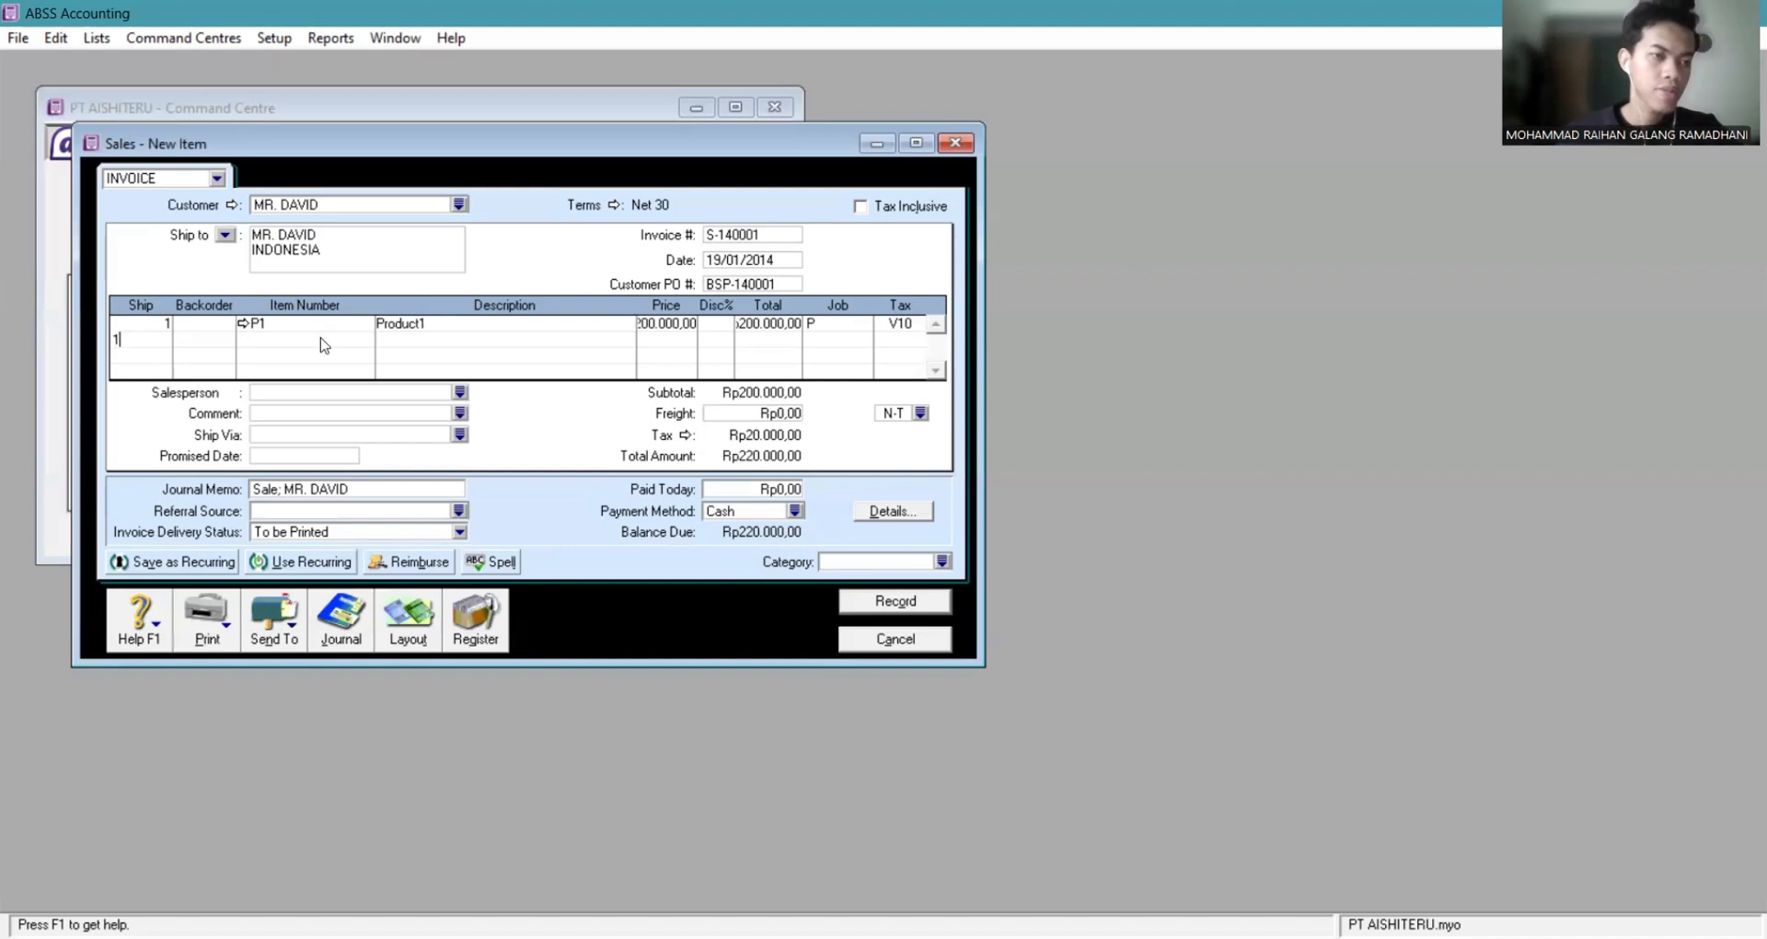
left_click(260, 336)
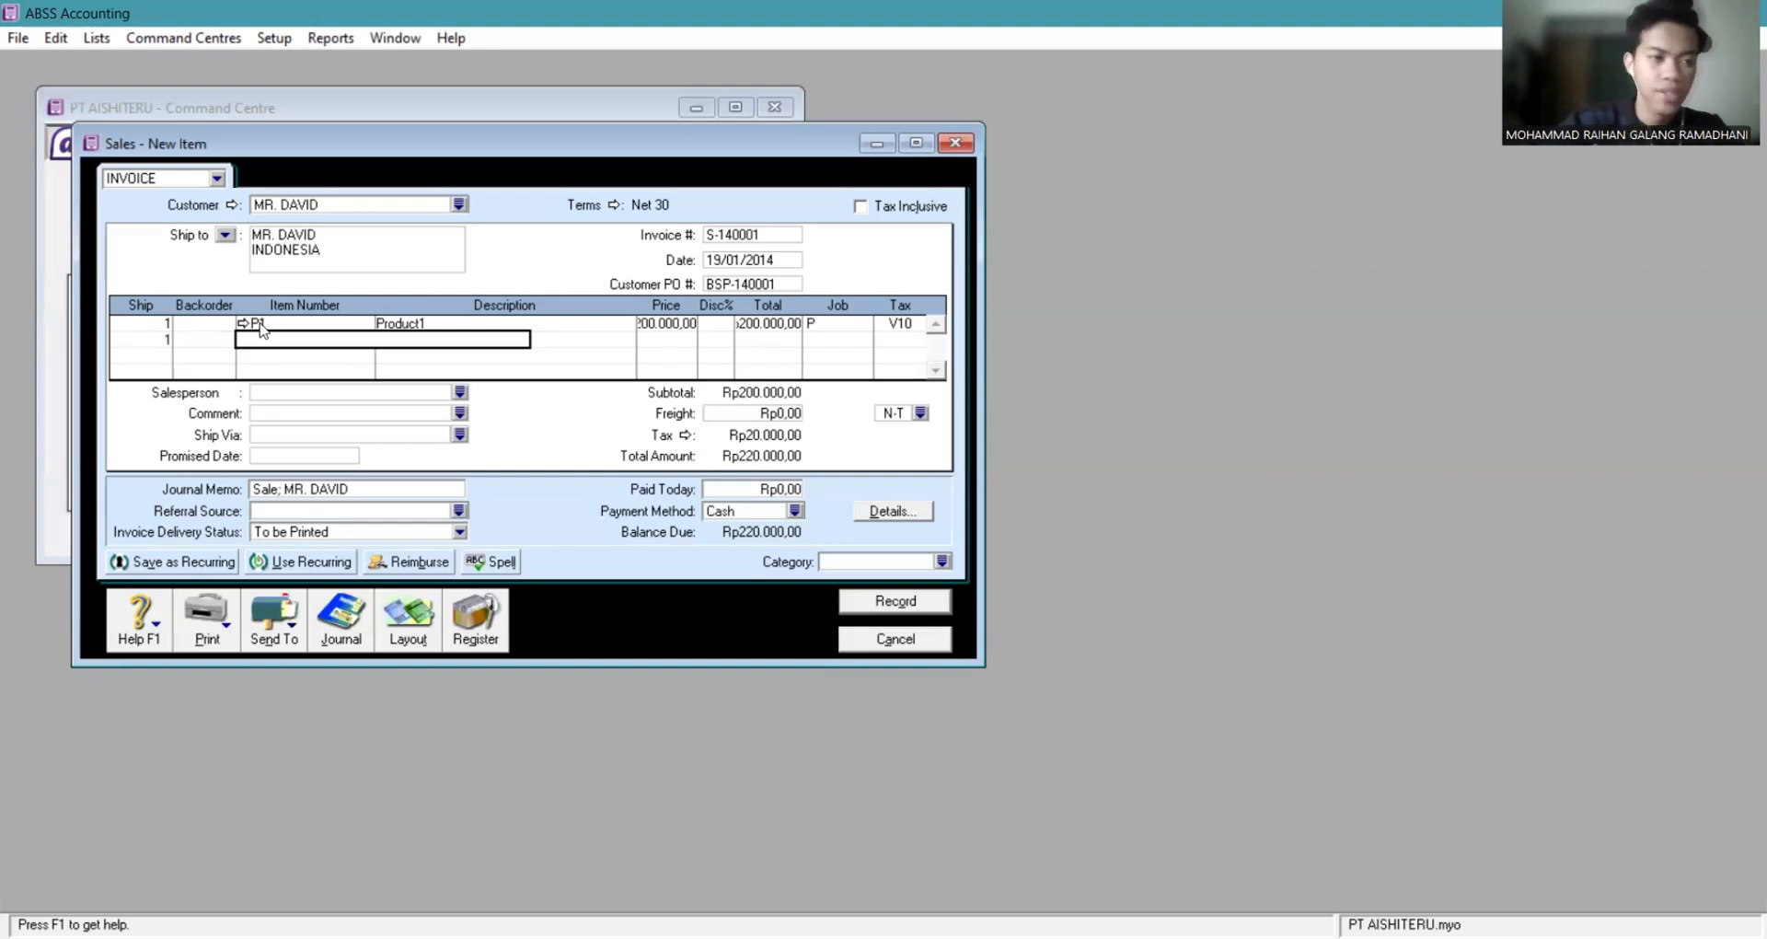
type("S1")
key("Return")
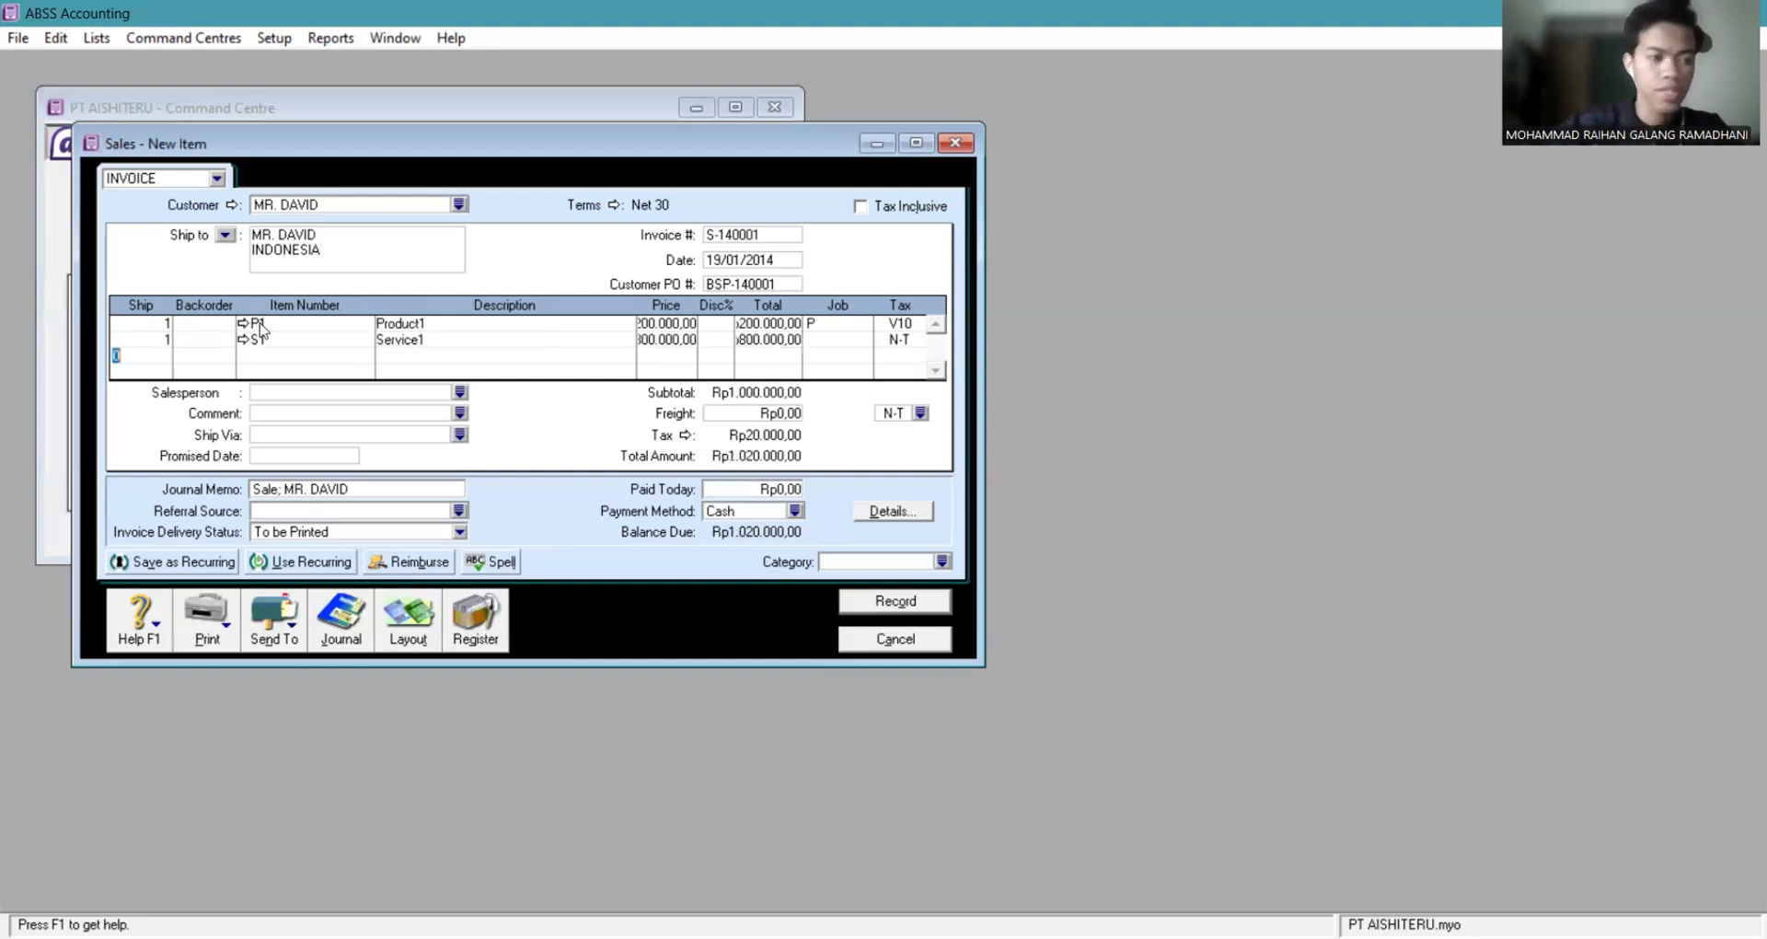
Assign job S and the 10% Value Added Tax code V10 to the S1 line.
left_click(848, 335)
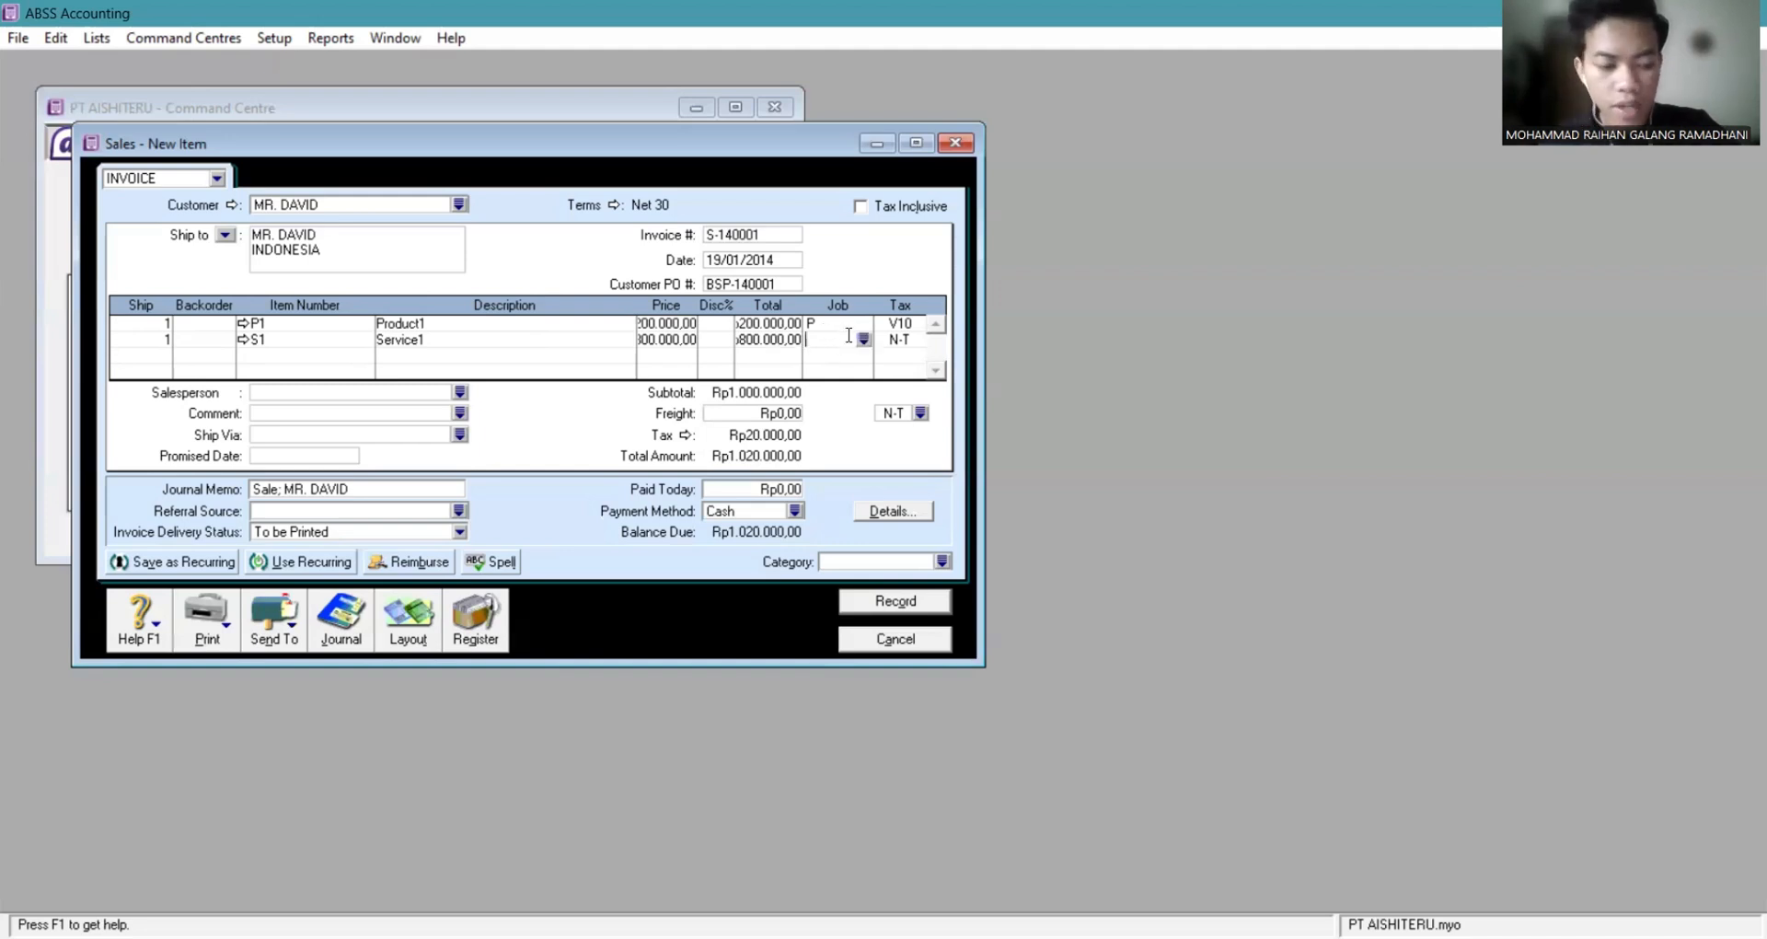
type("S")
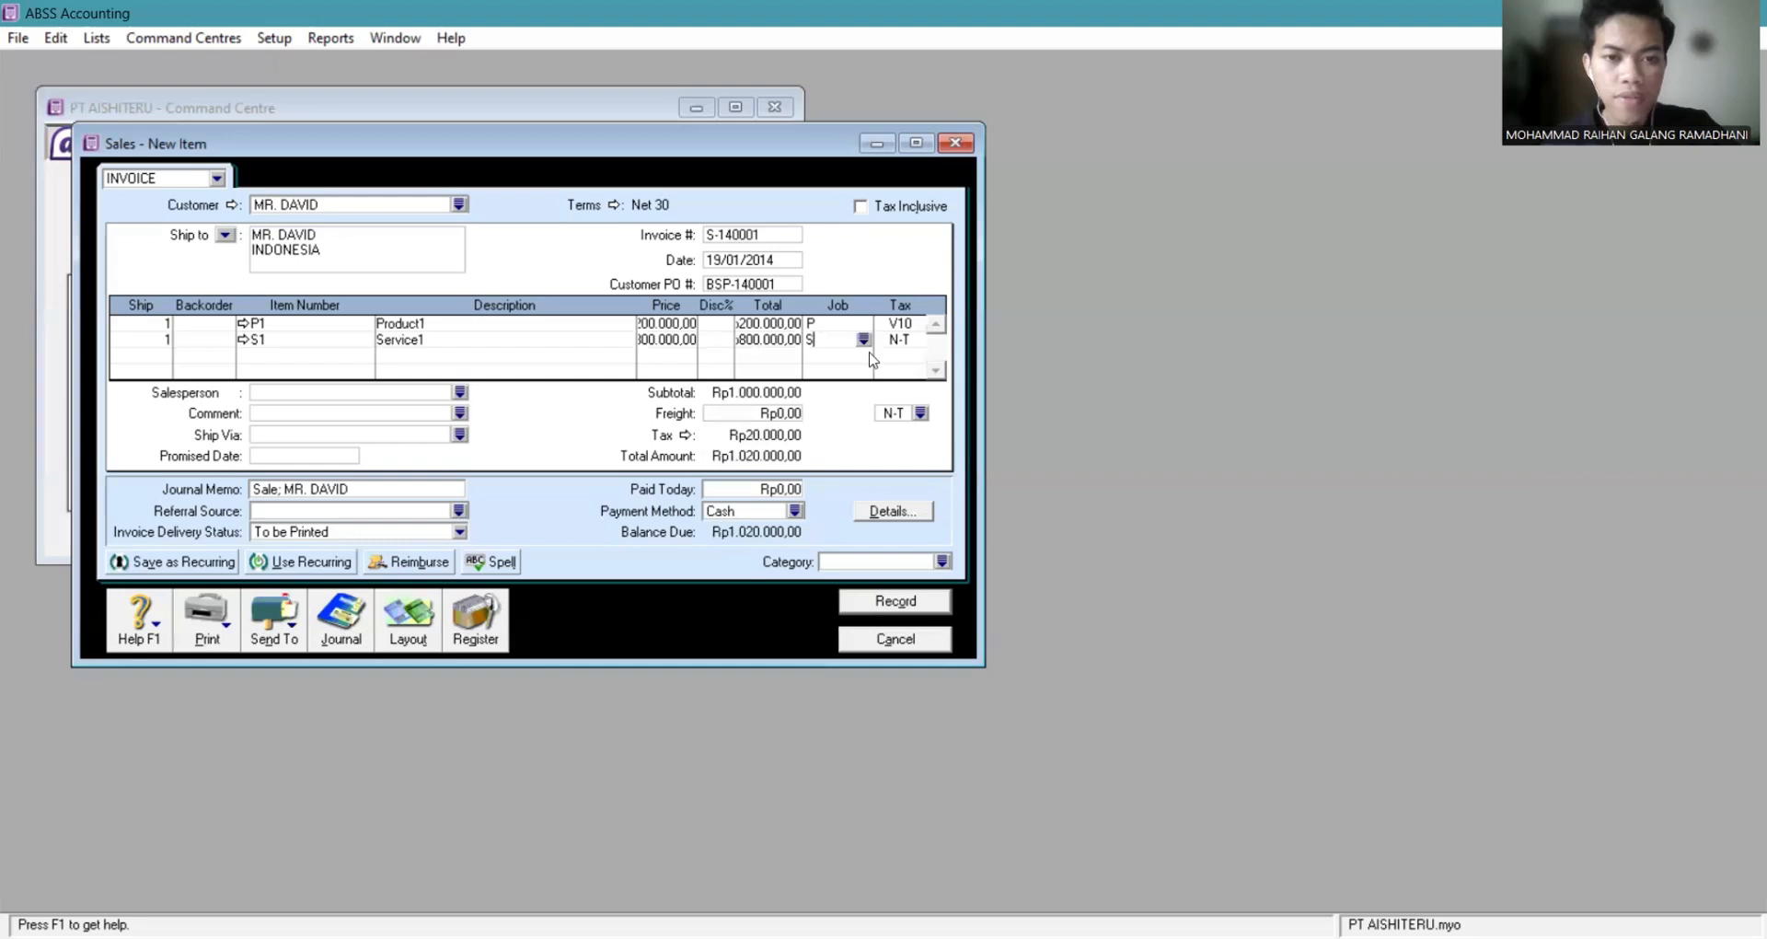
key("Tab")
left_click(920, 338)
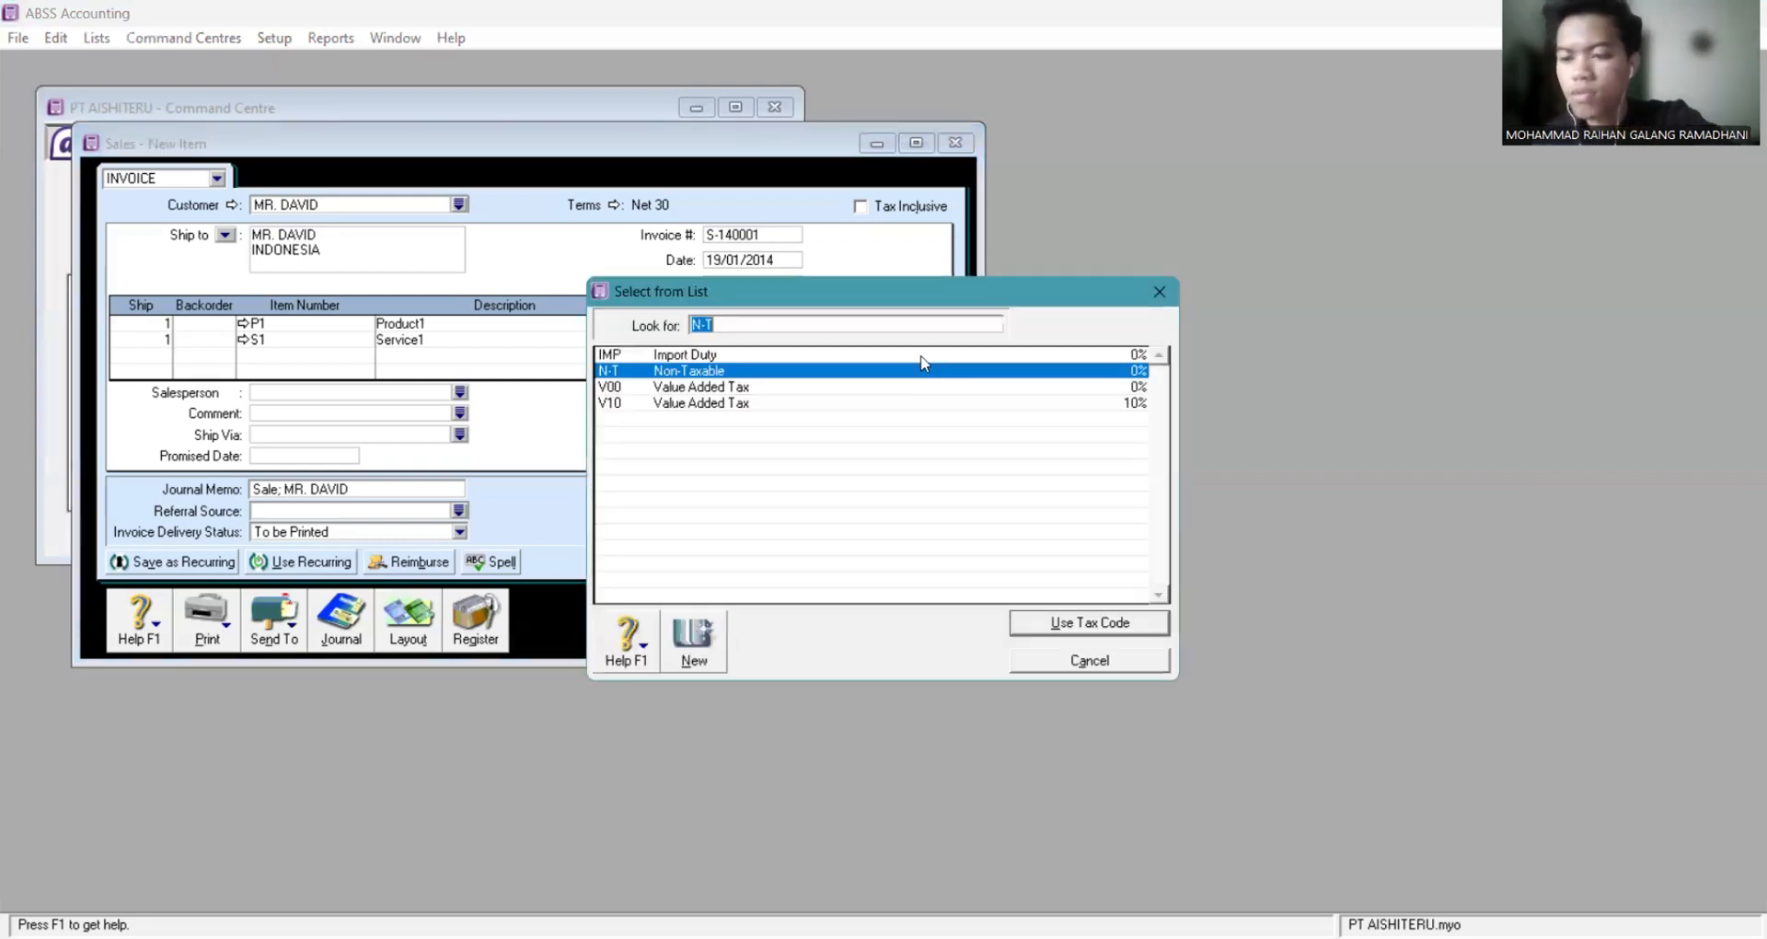
left_click(678, 407)
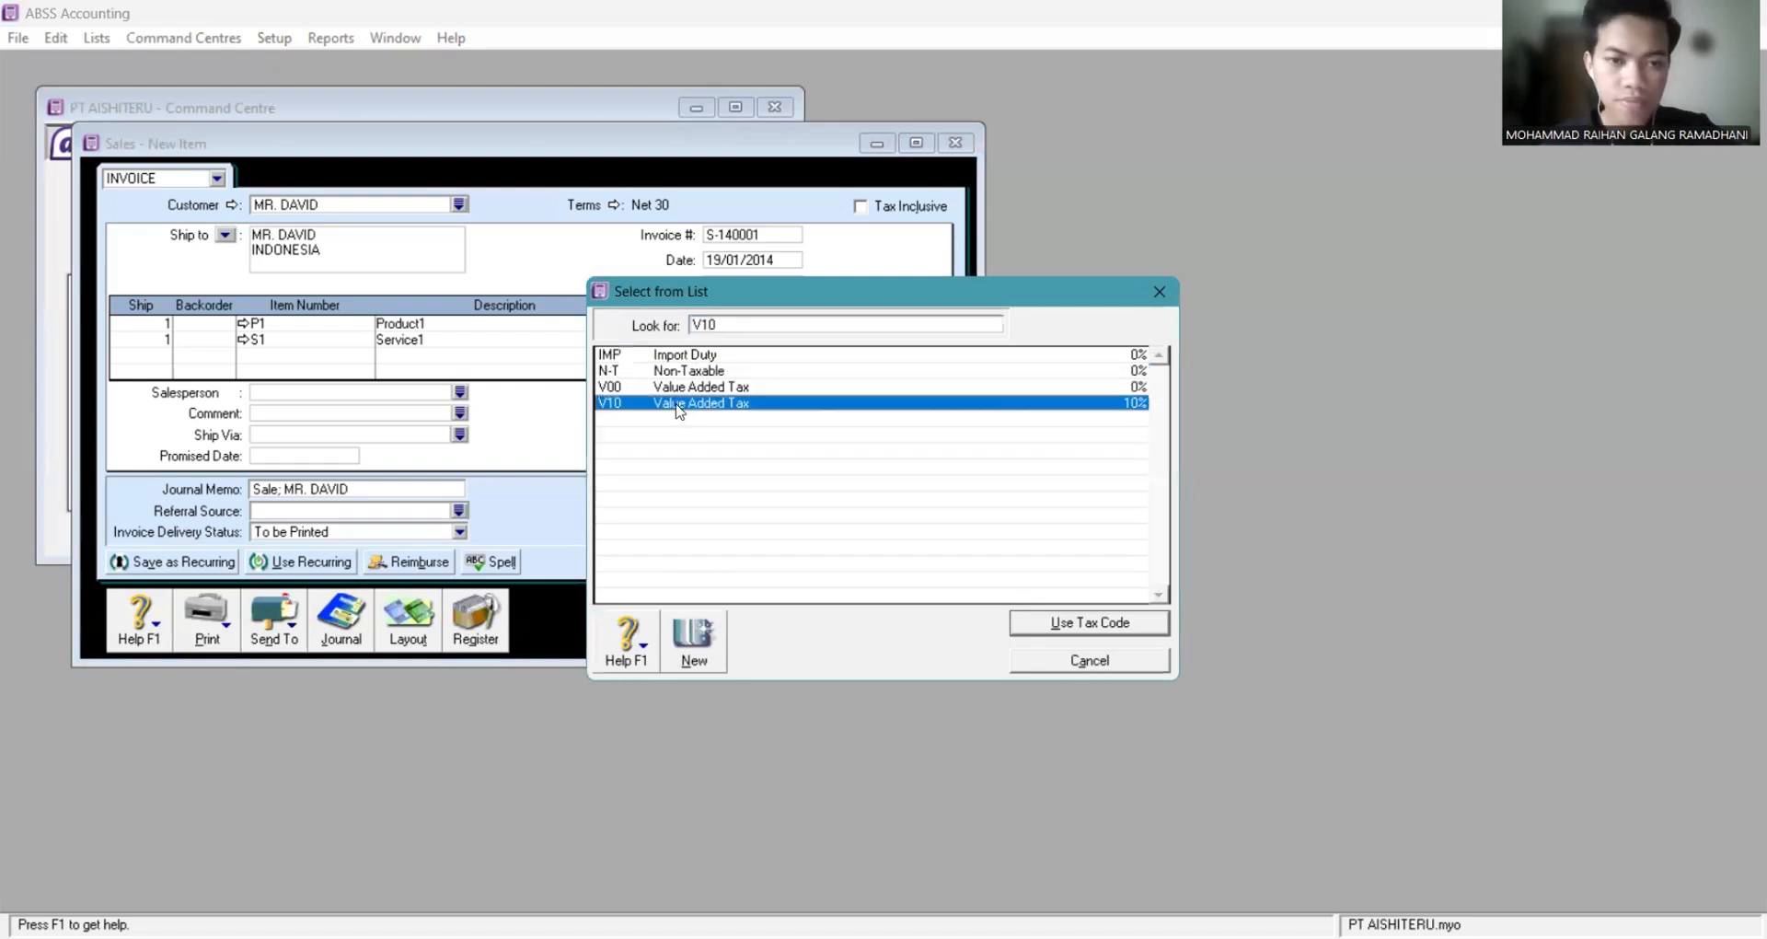
double_click(678, 407)
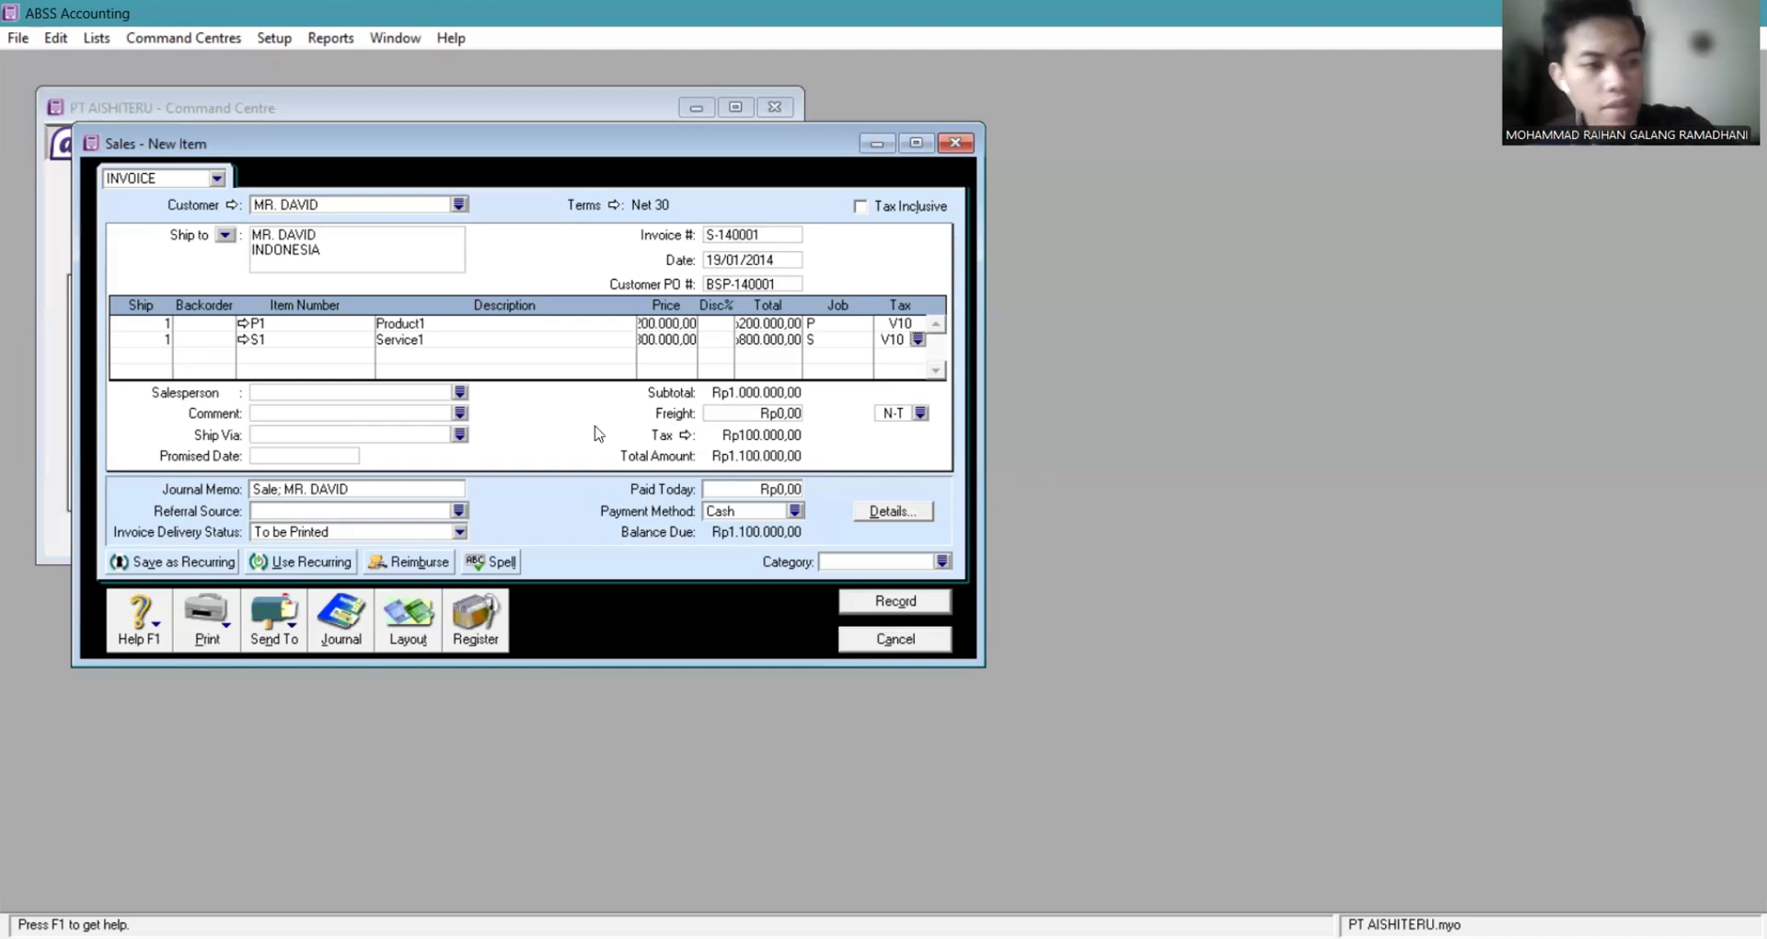
Assign the second employee in the employee list as the invoice's salesperson.
left_click(459, 393)
left_click(684, 372)
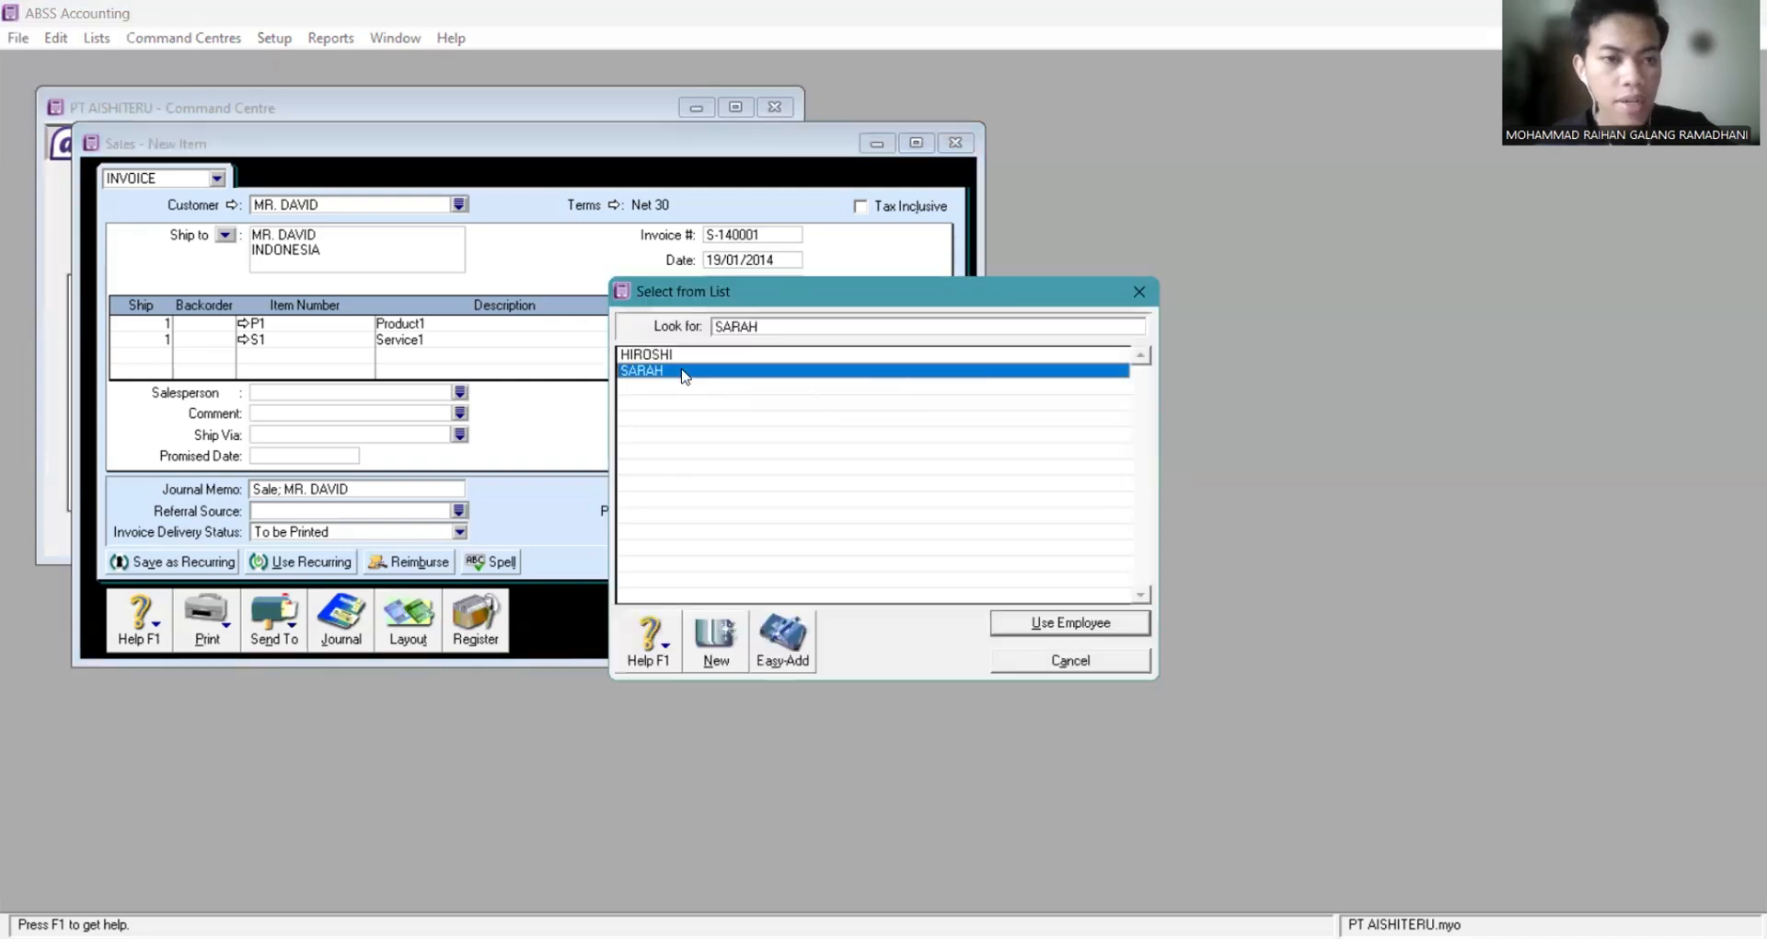
double_click(684, 371)
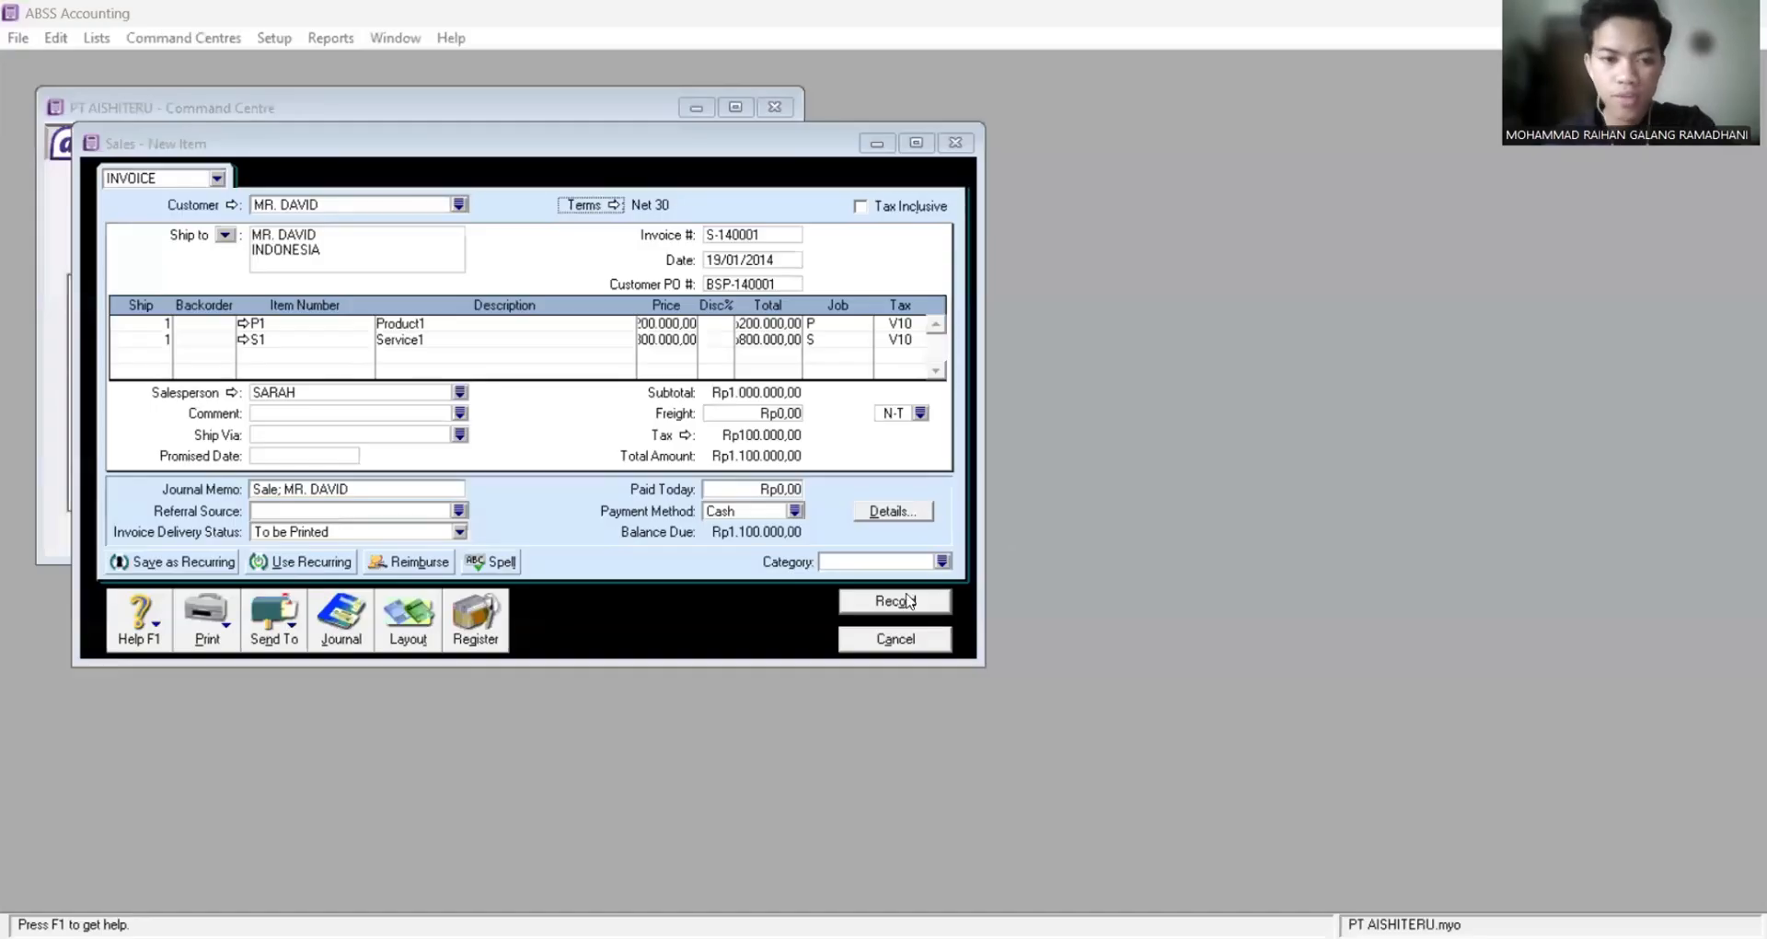
Assign the category SBY (SURABAYA) to the invoice and record it.
left_click(941, 563)
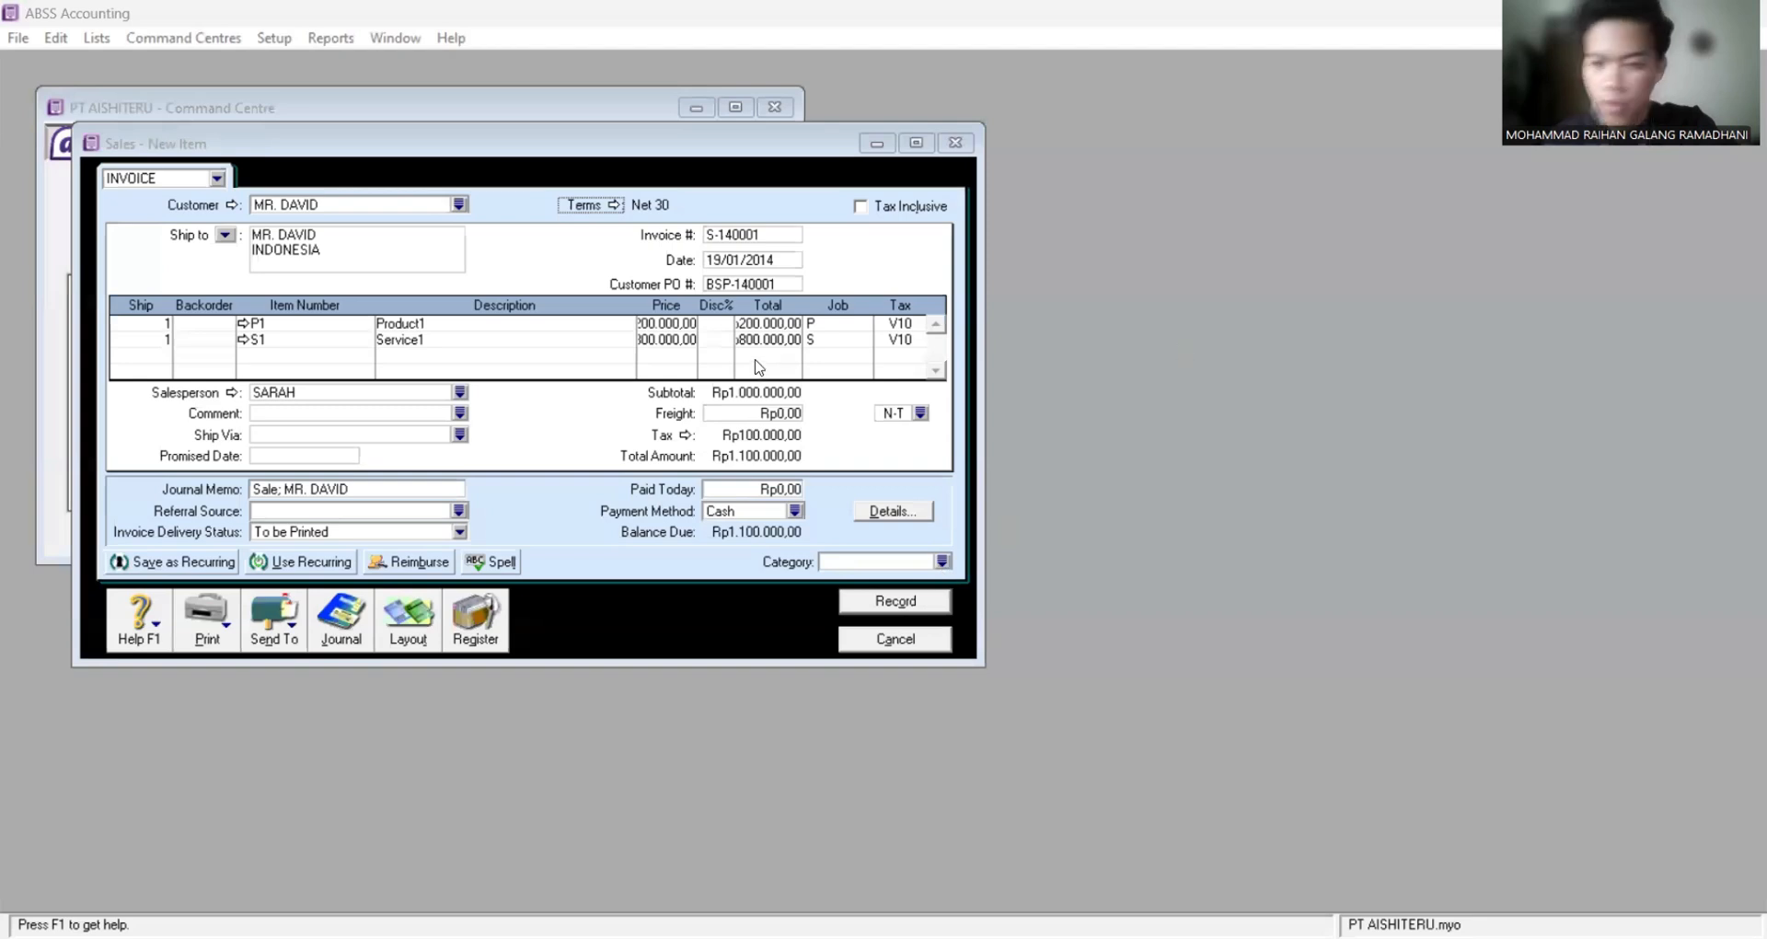
left_click(785, 371)
left_click(1257, 438)
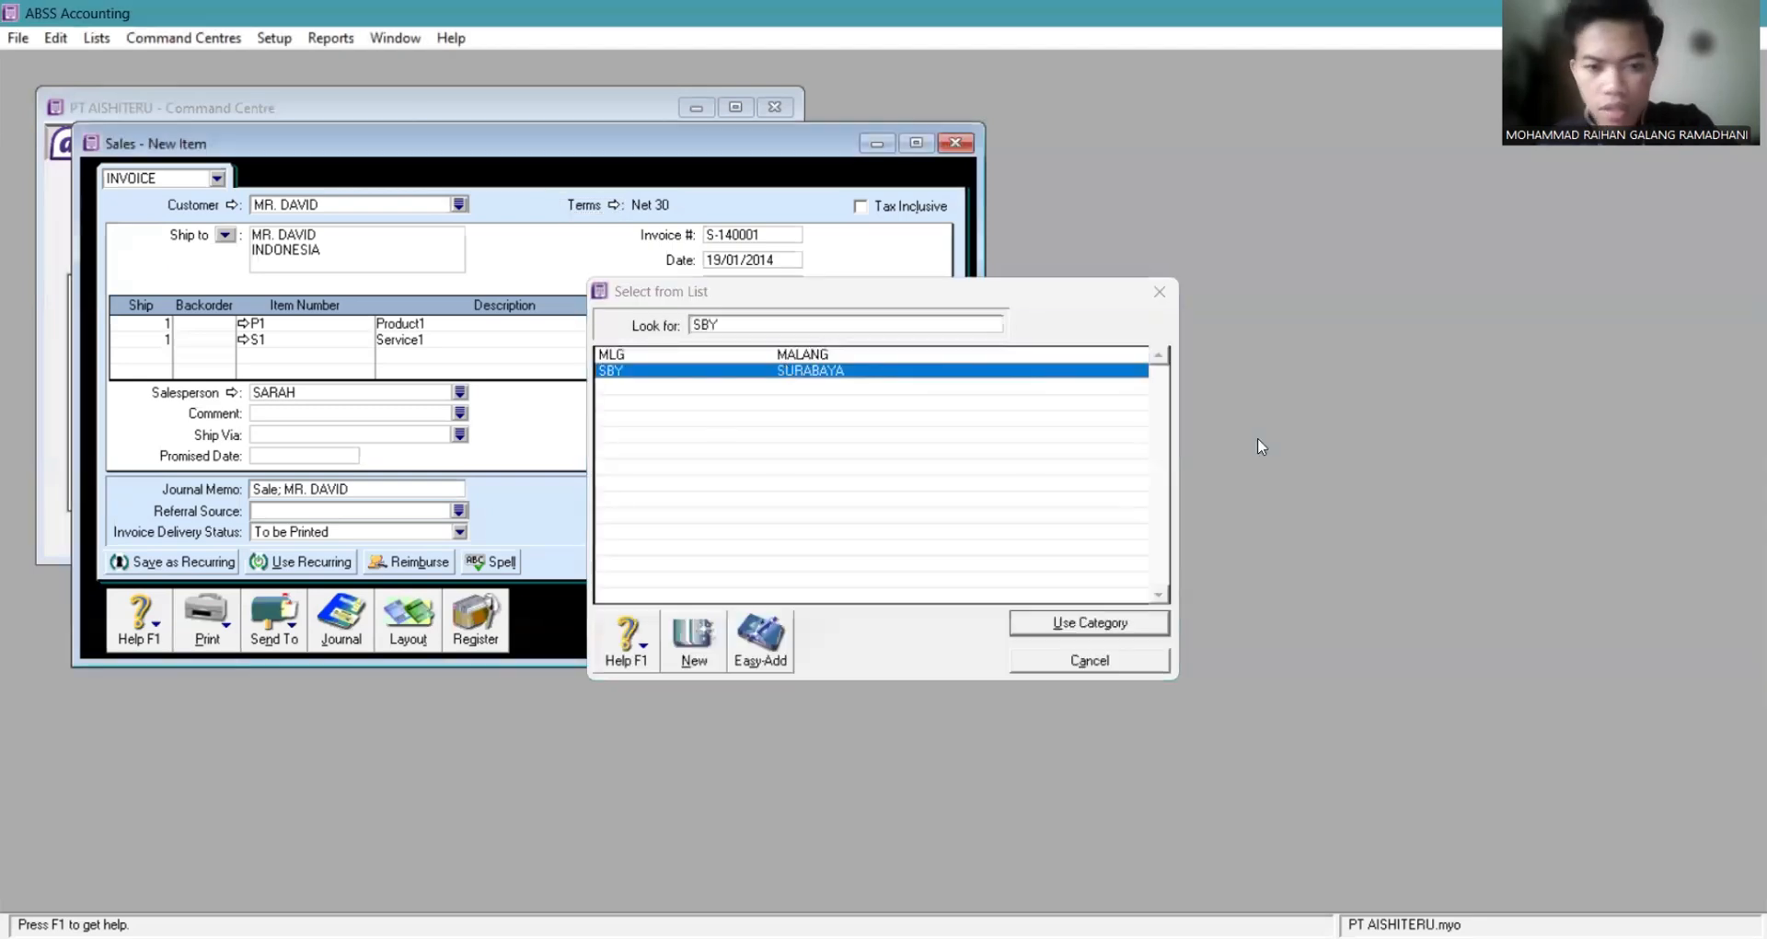
key("Return")
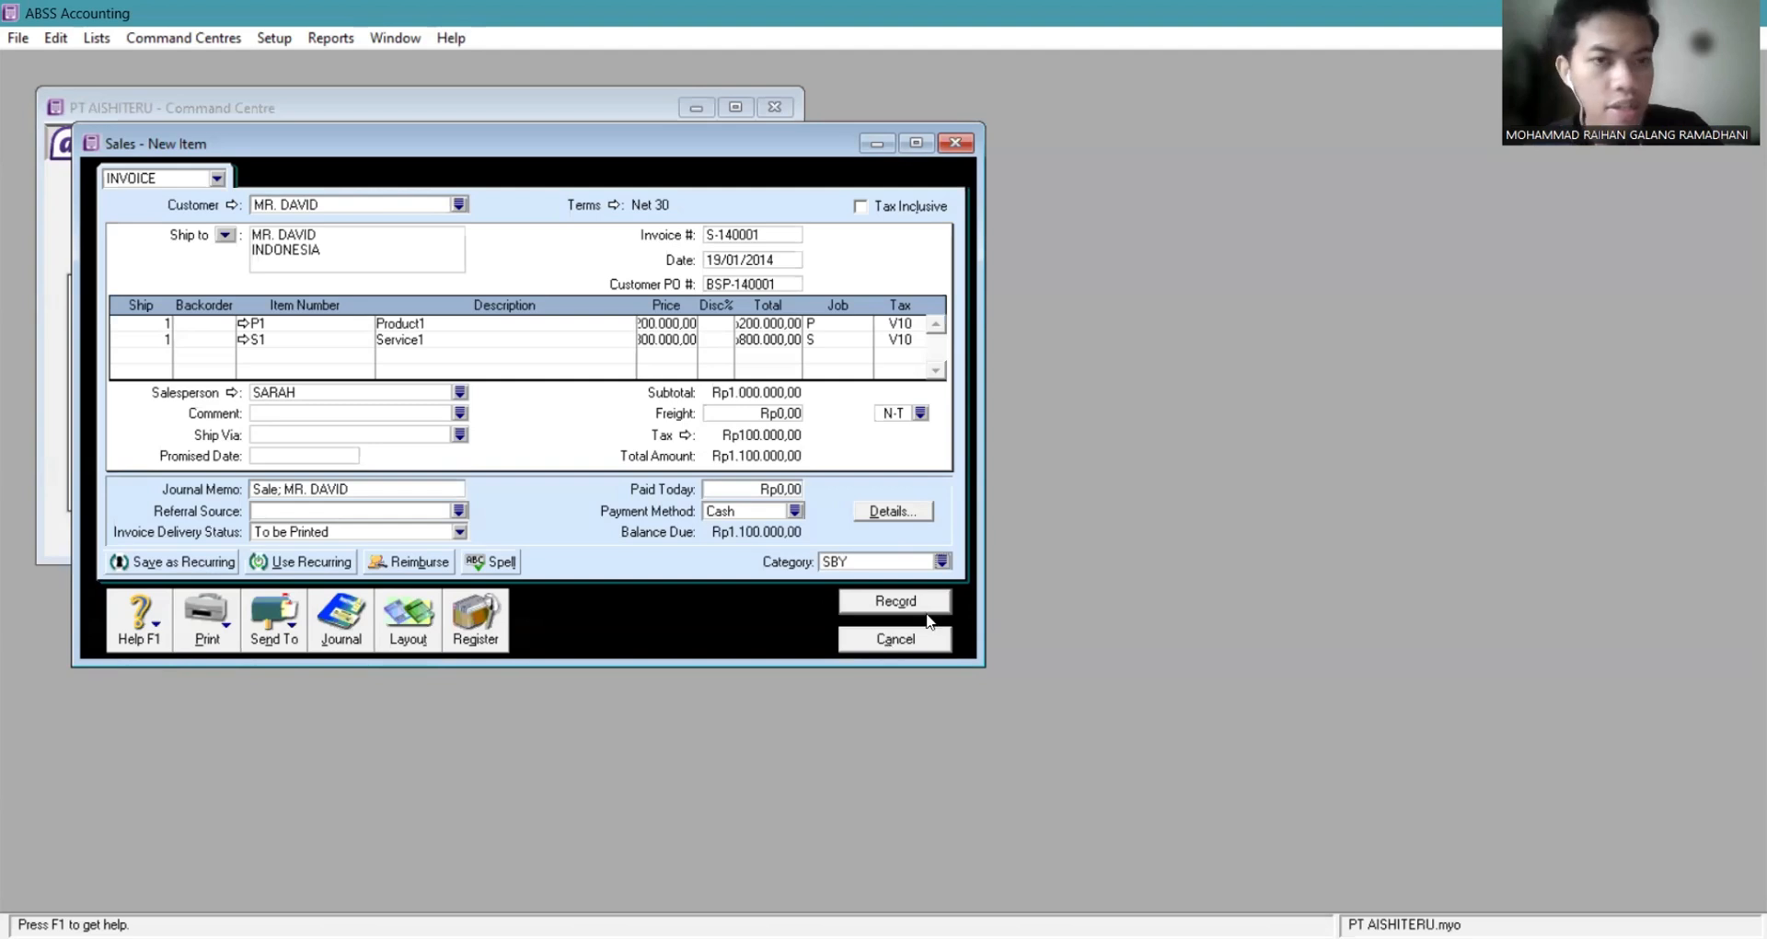
left_click(883, 603)
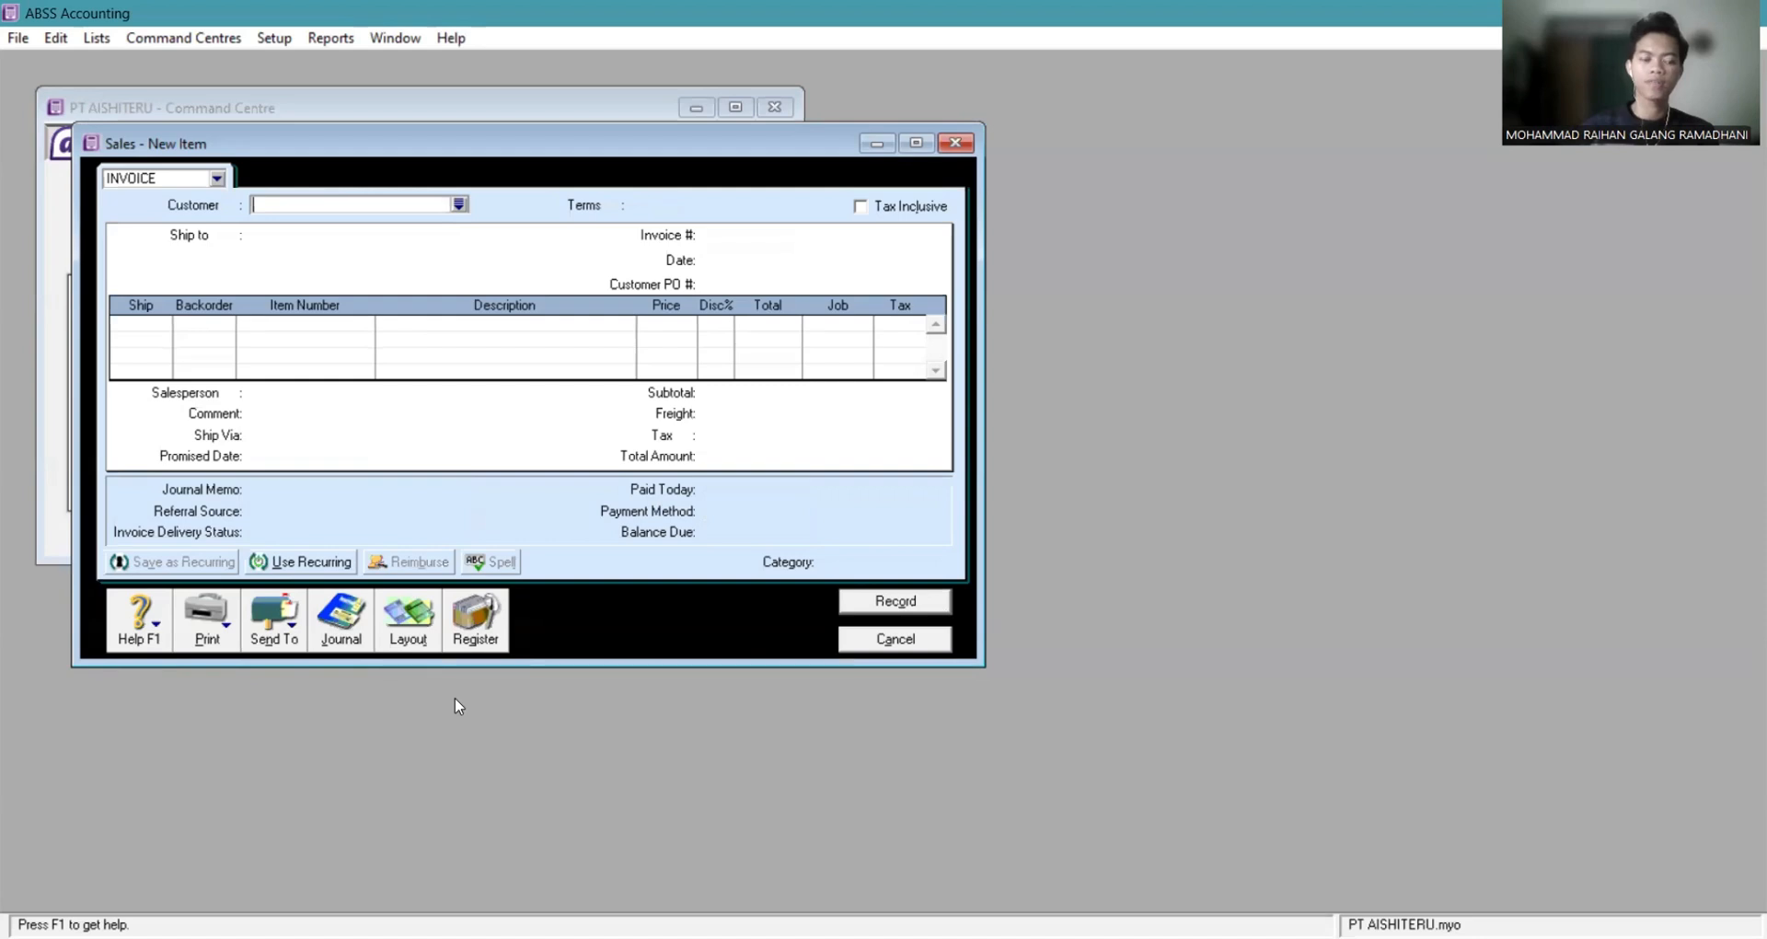
Review the recorded sale's entries in the sales transaction journal, and close the journal and the sales entry window.
left_click(351, 622)
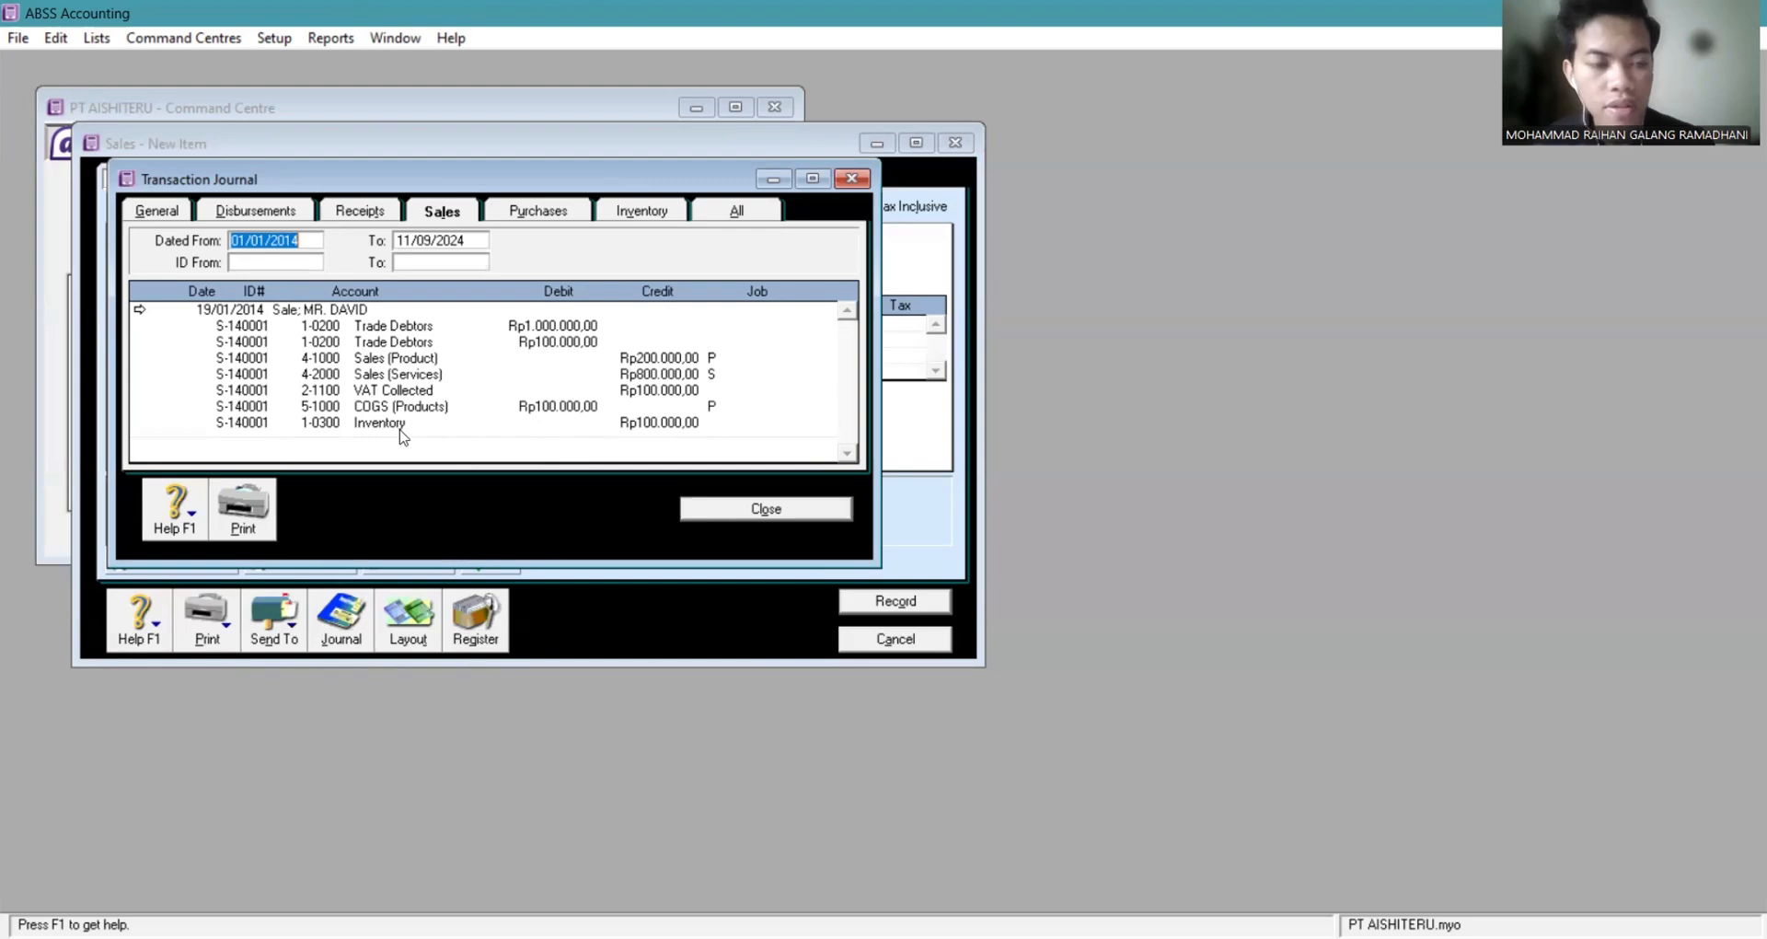
left_click(784, 512)
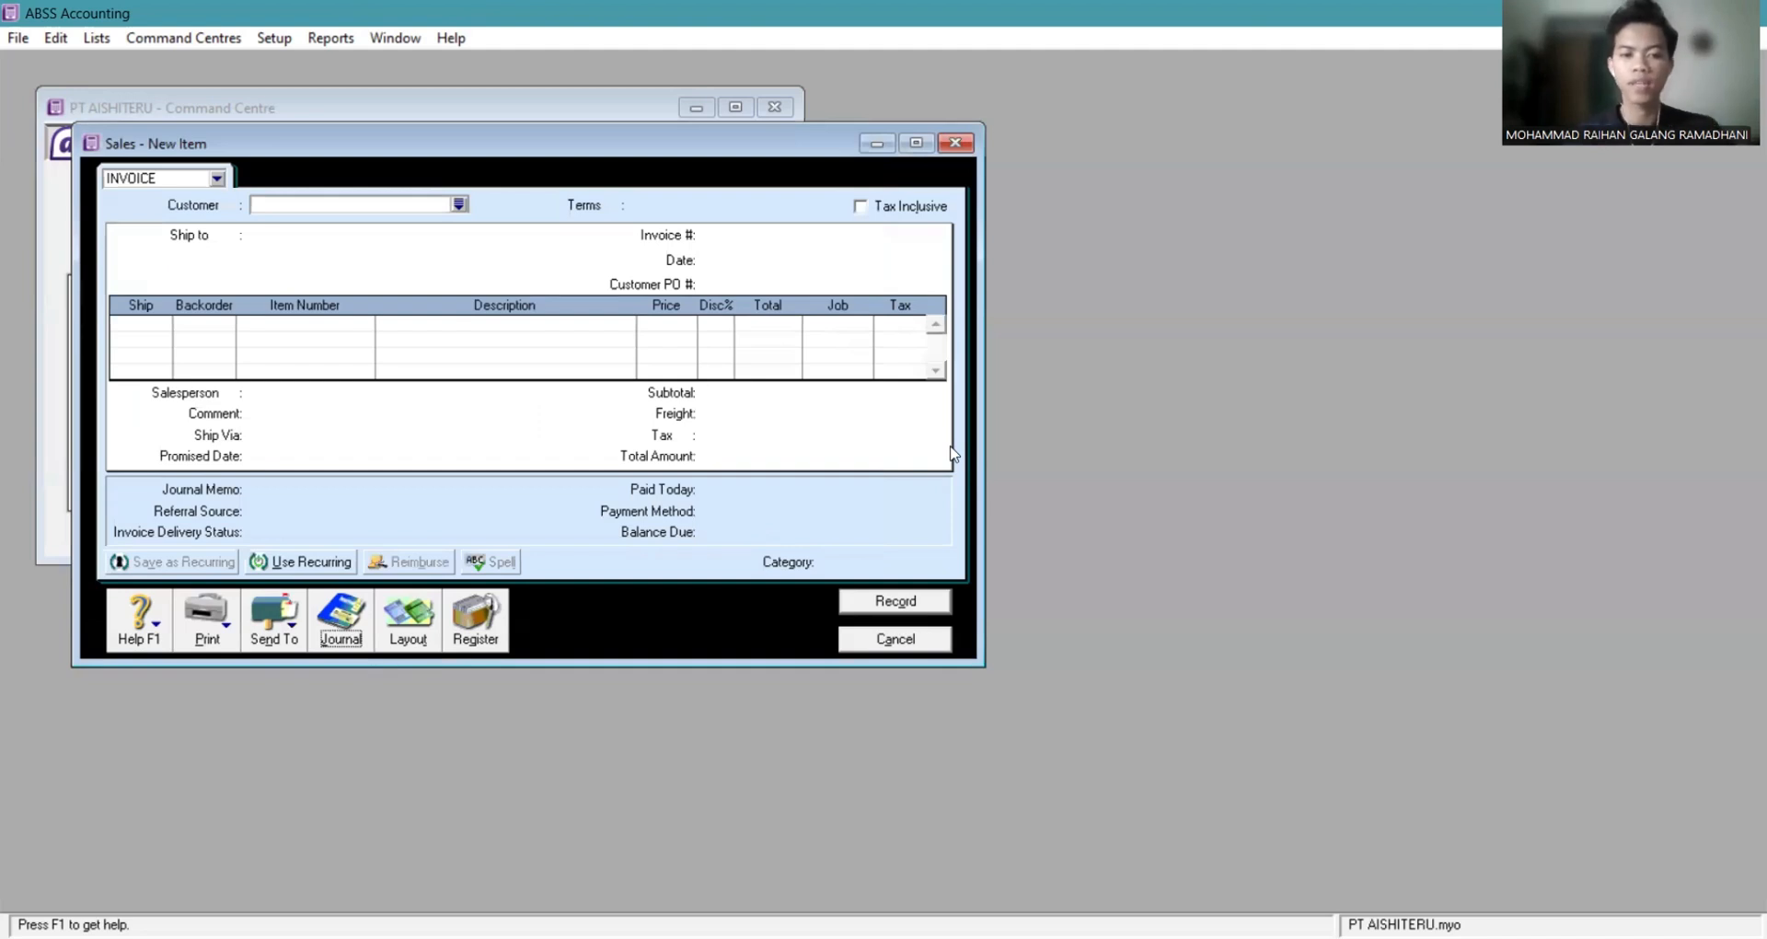
left_click(895, 640)
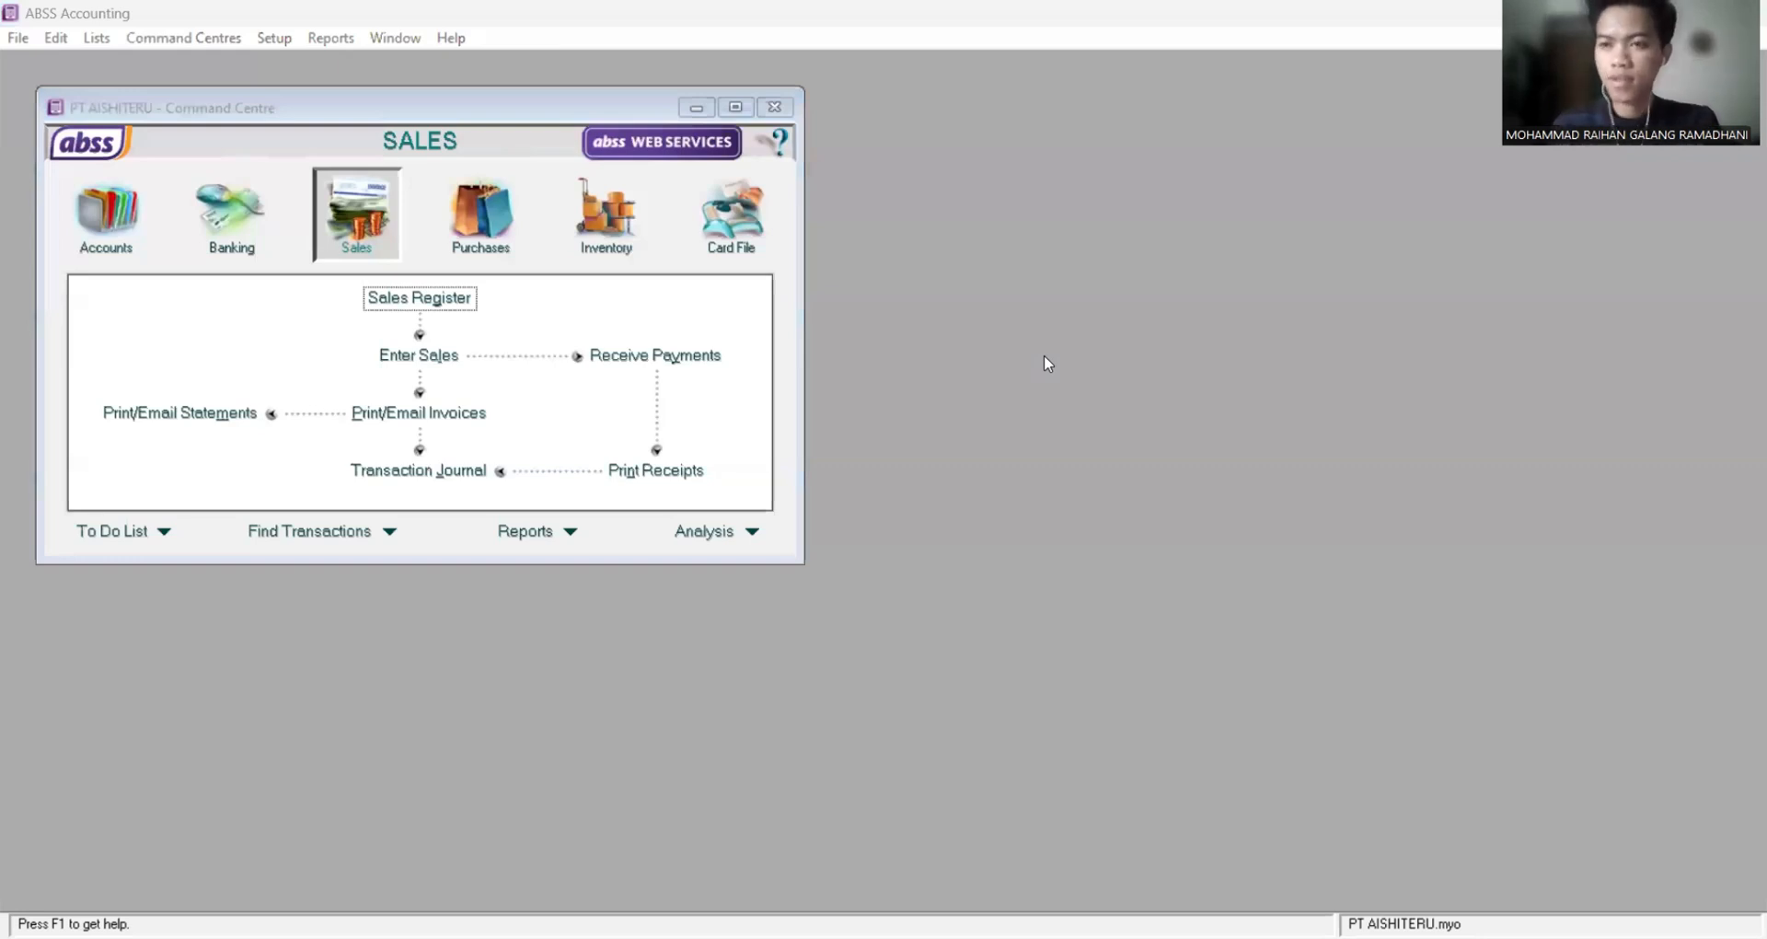
left_click(1127, 298)
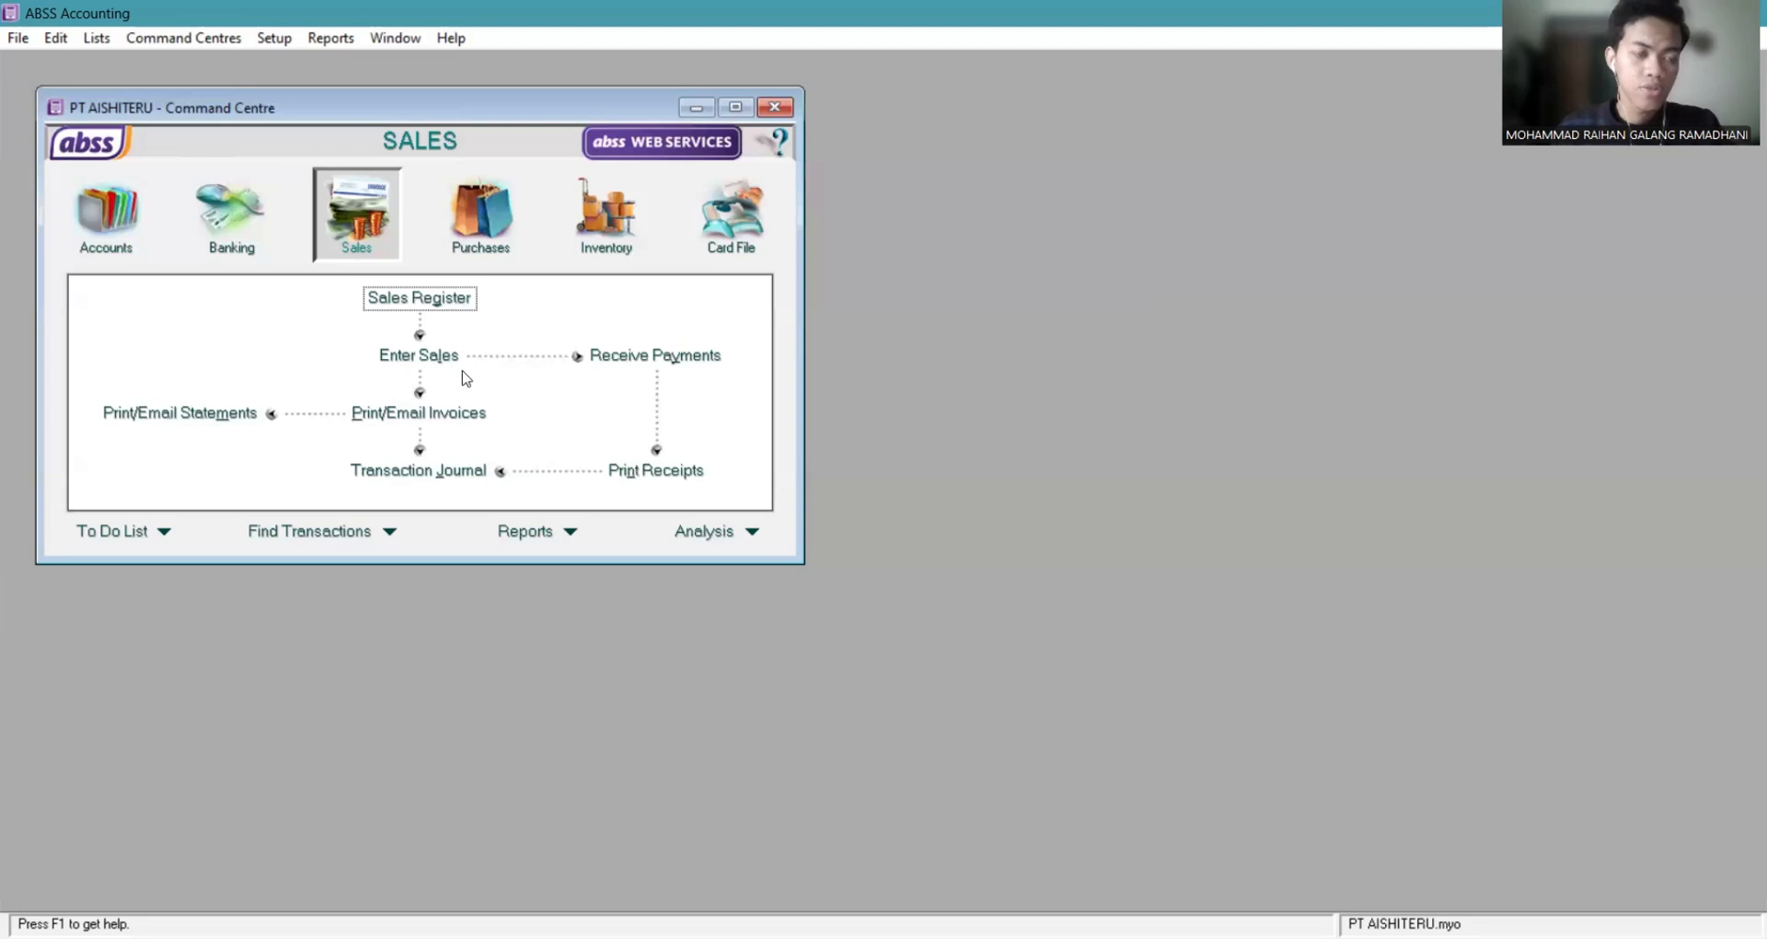
Start a new sales invoice in the Service layout for the existing customer in Japan, keeping the type INVOICE.
left_click(411, 356)
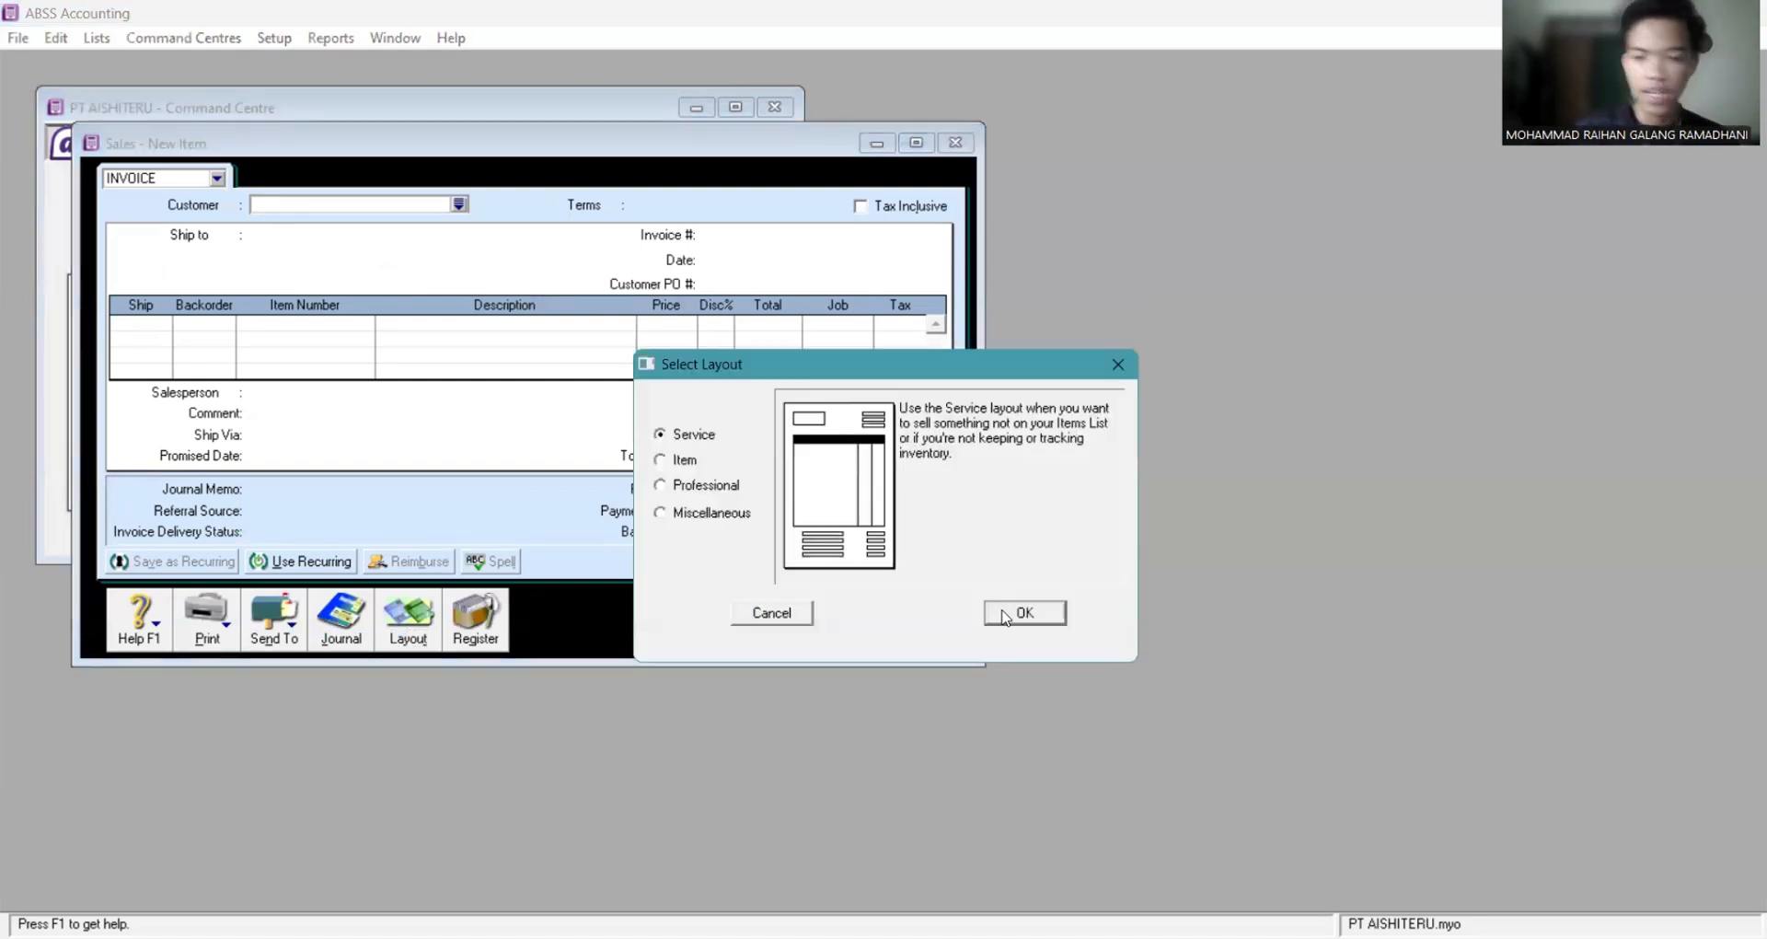
left_click(1008, 609)
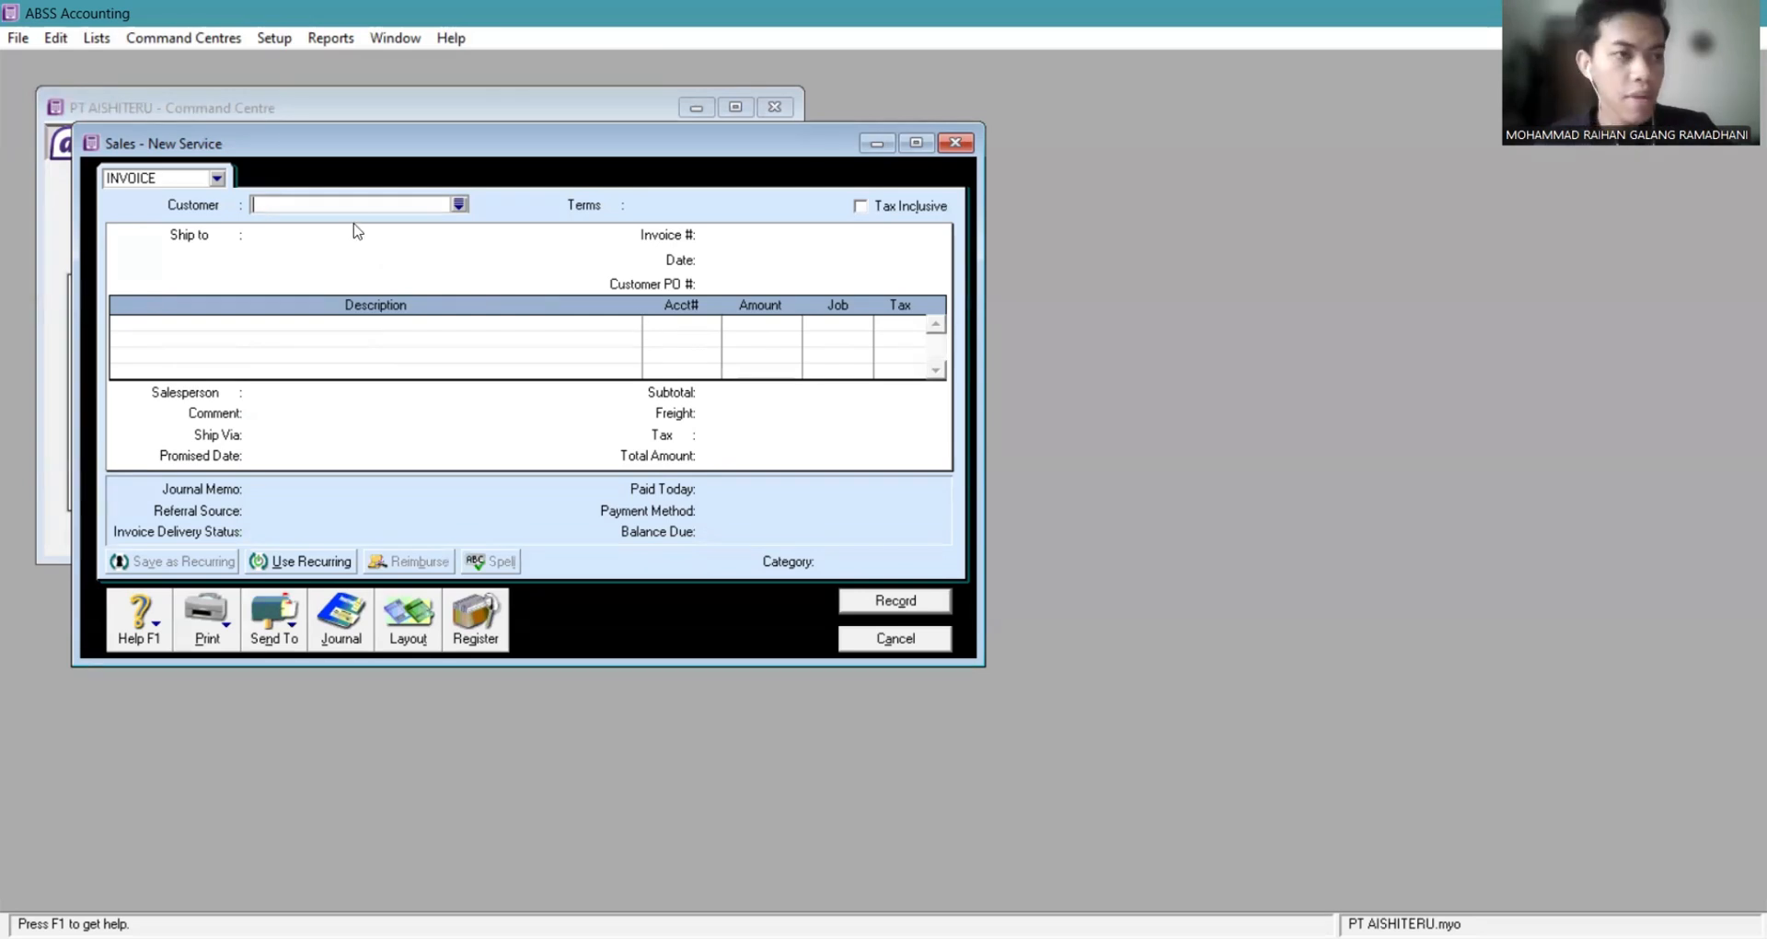
left_click(459, 204)
left_click(714, 369)
double_click(714, 369)
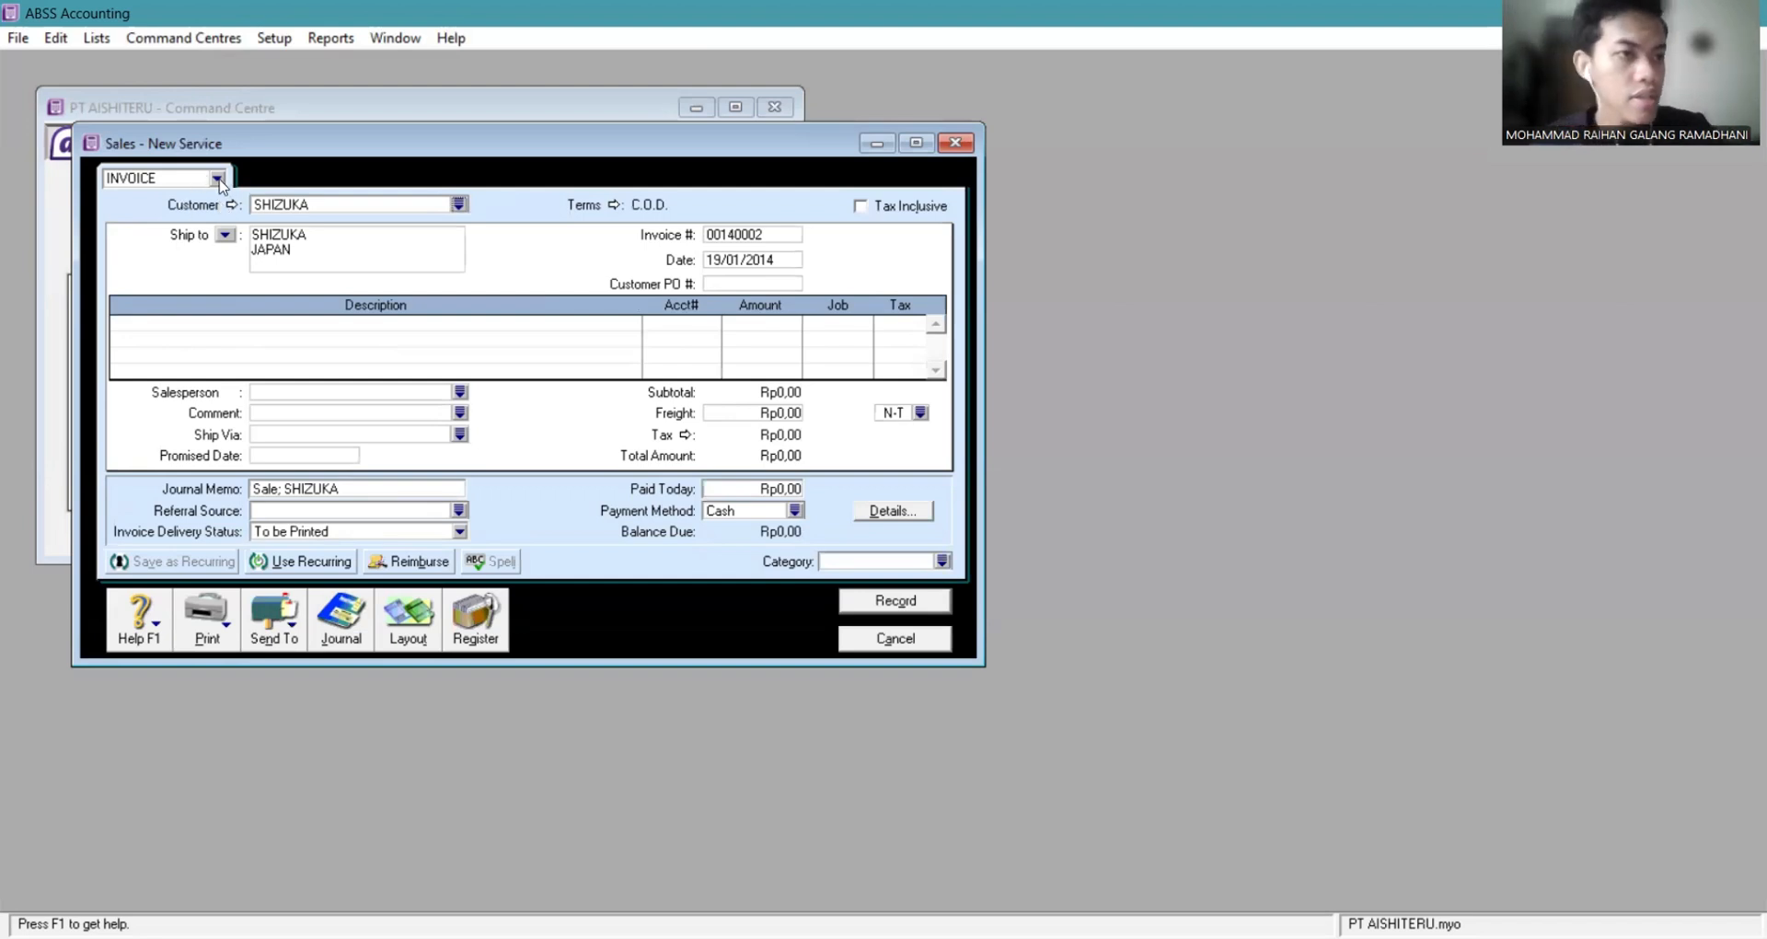
left_click(217, 179)
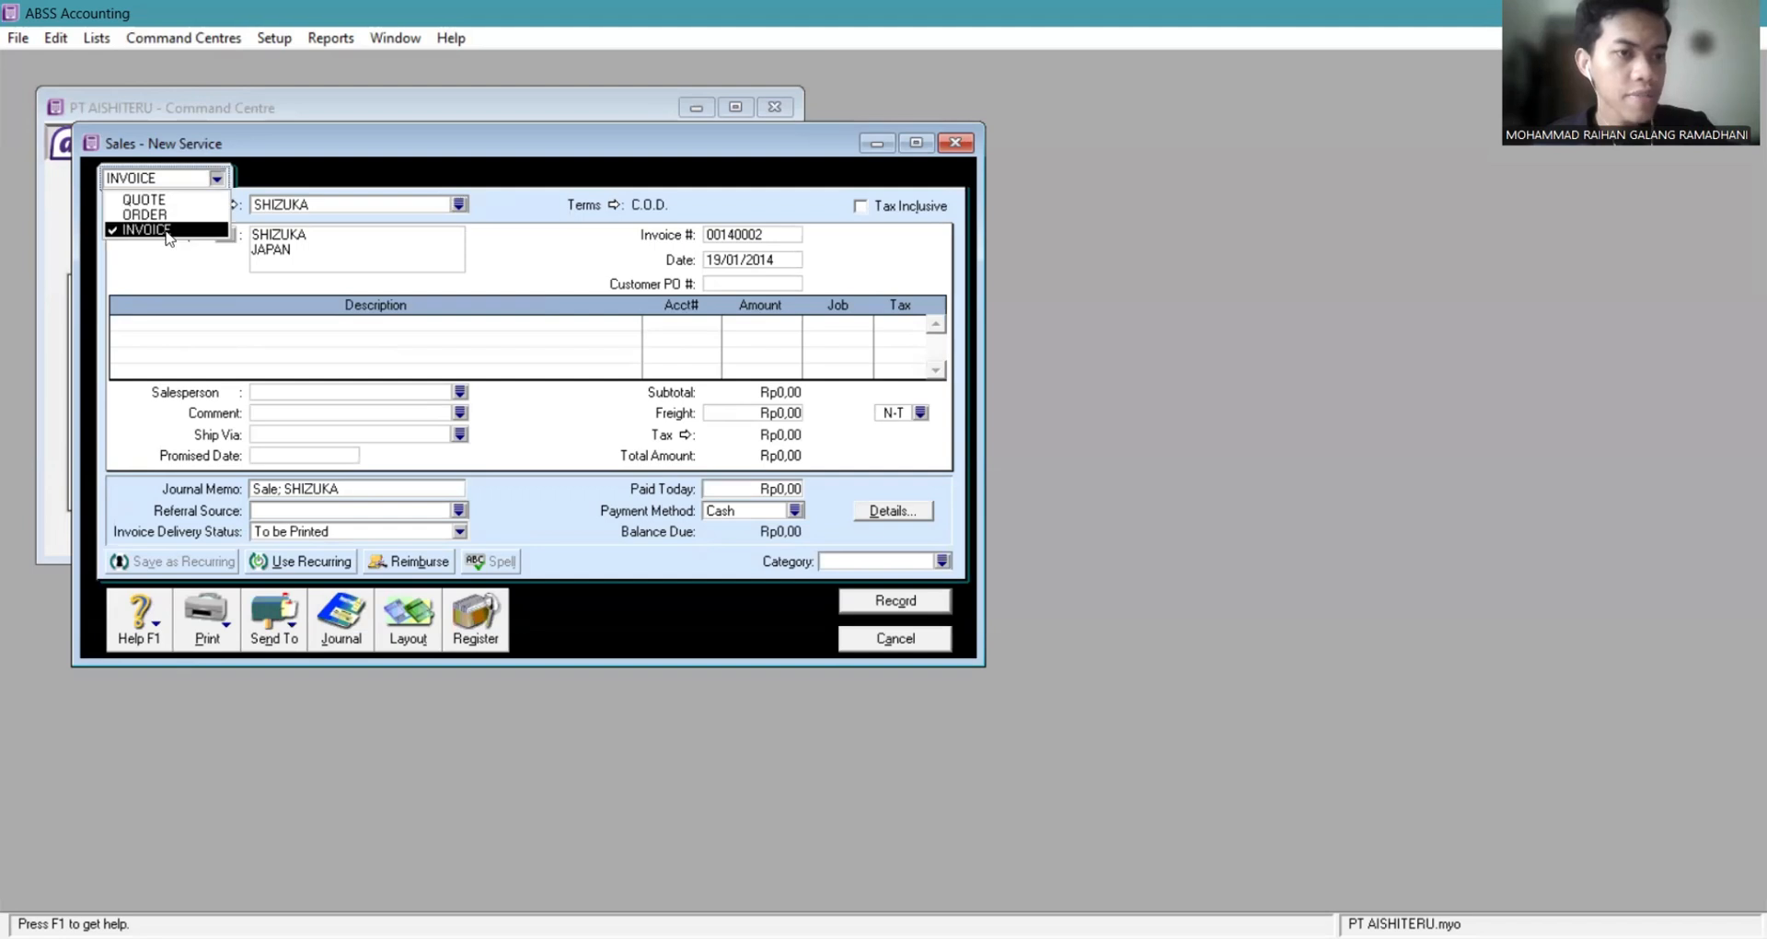
left_click(537, 246)
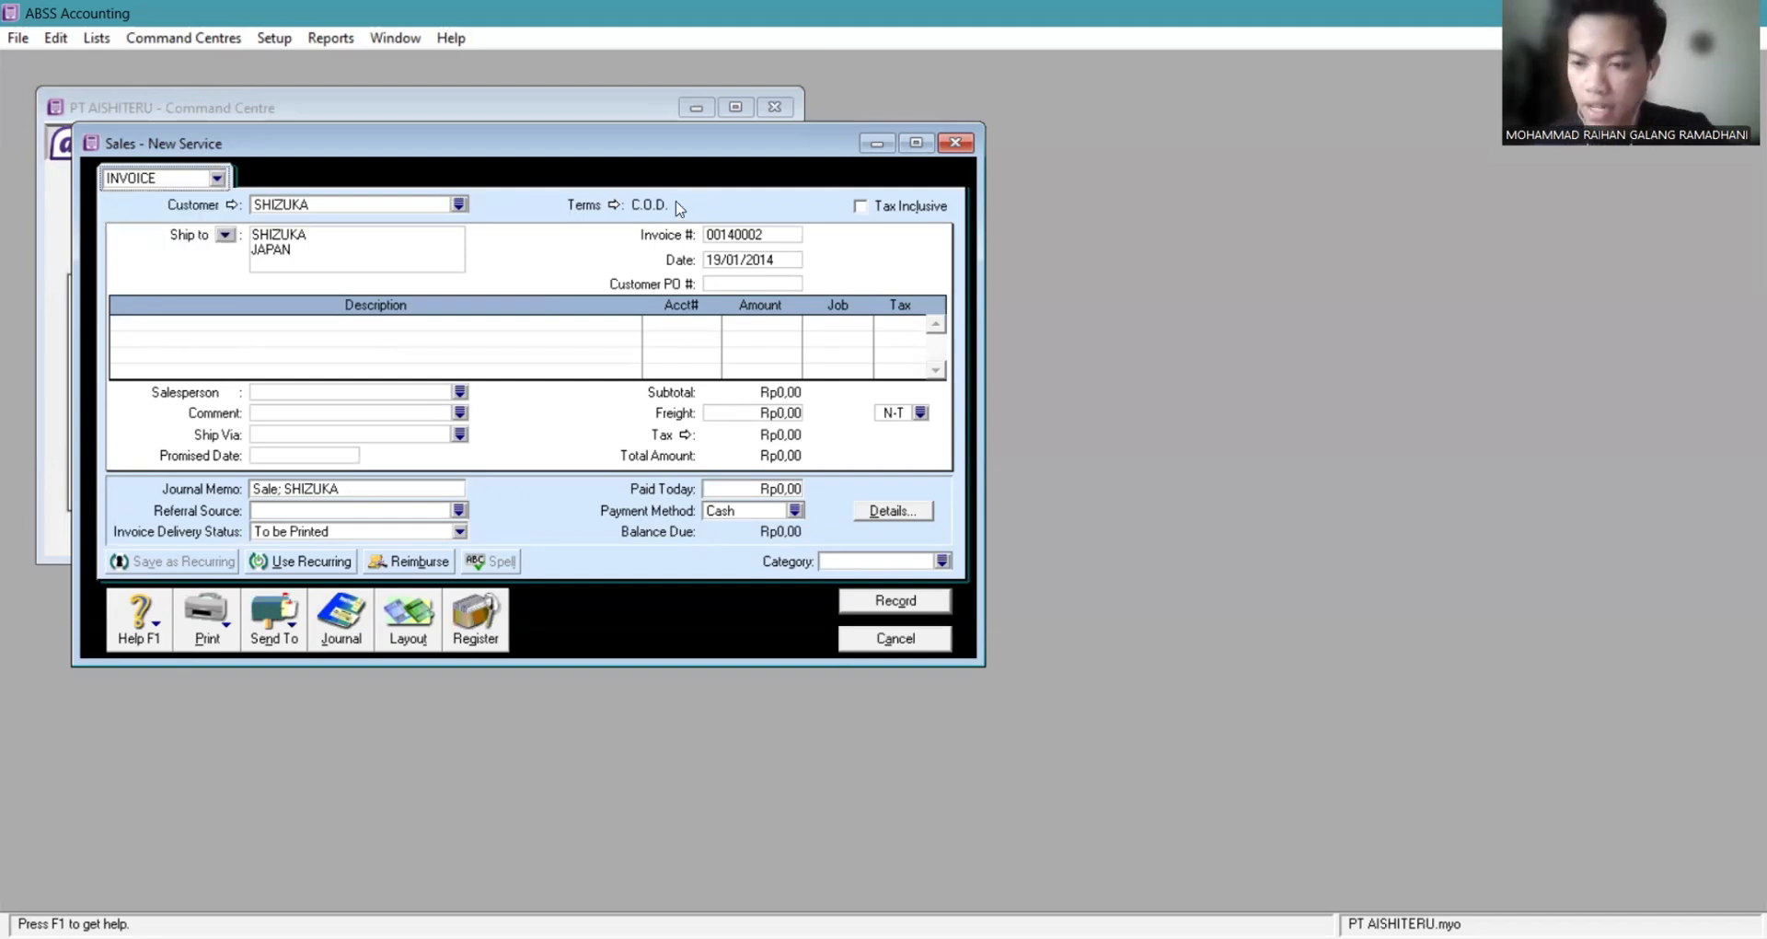
Set the invoice number to S-140002 and the invoice date to 20/01/2014.
left_click(756, 237)
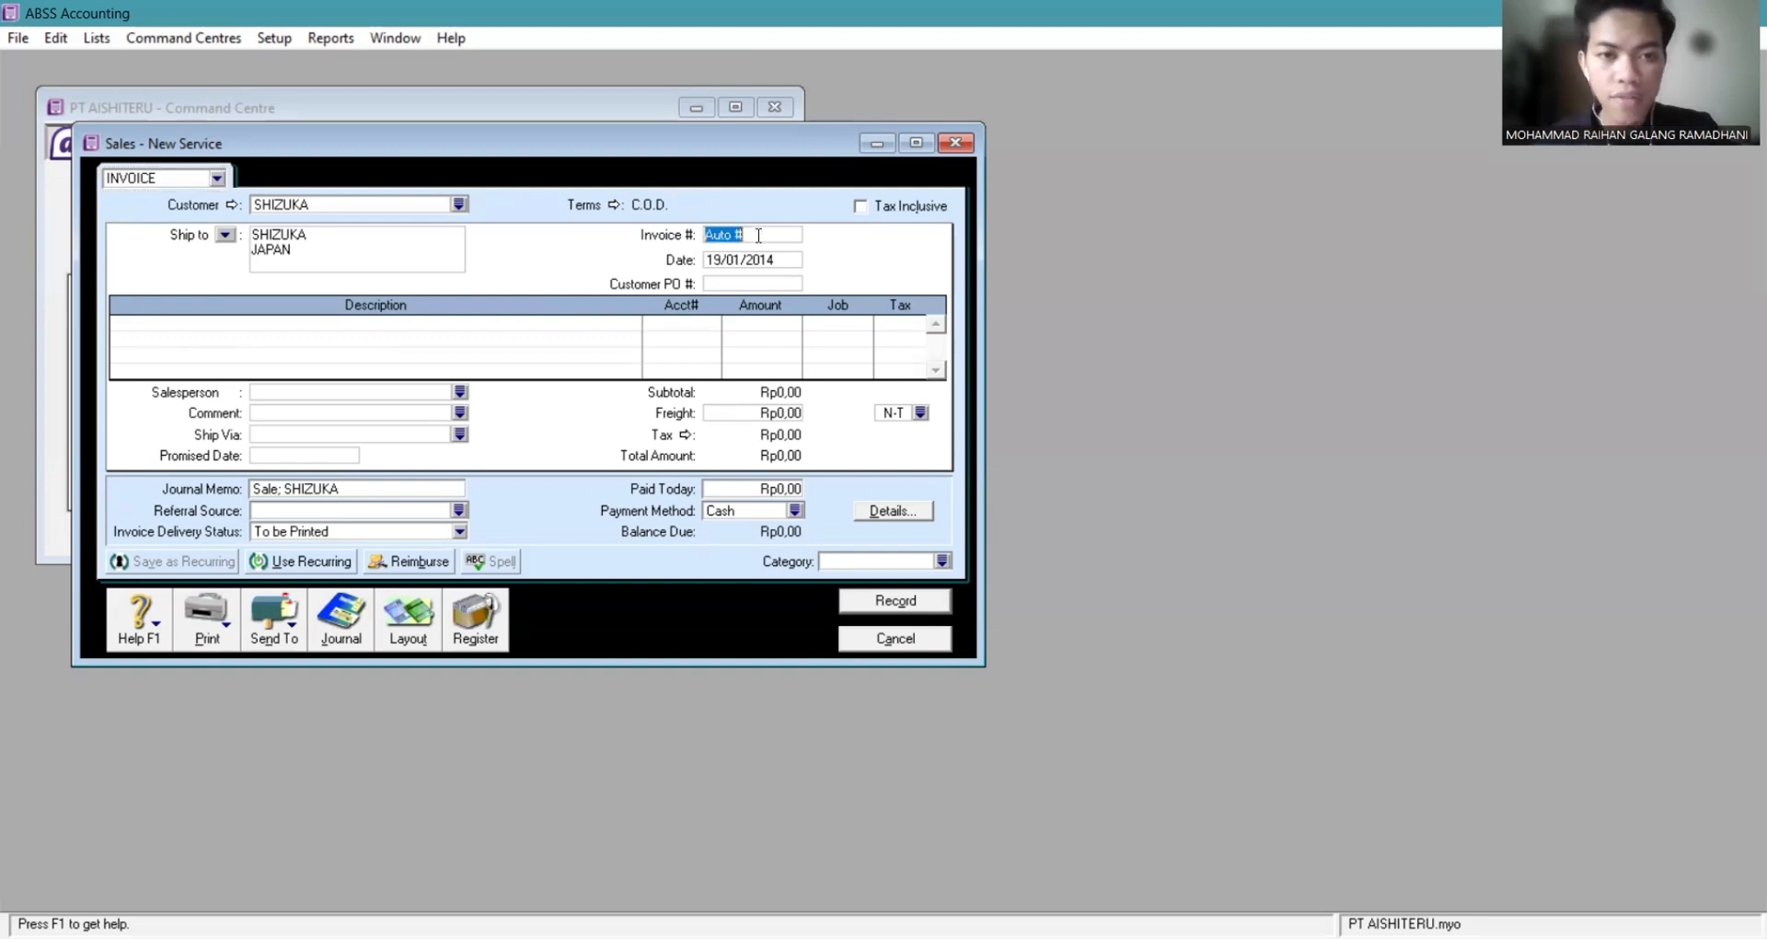
type("S-")
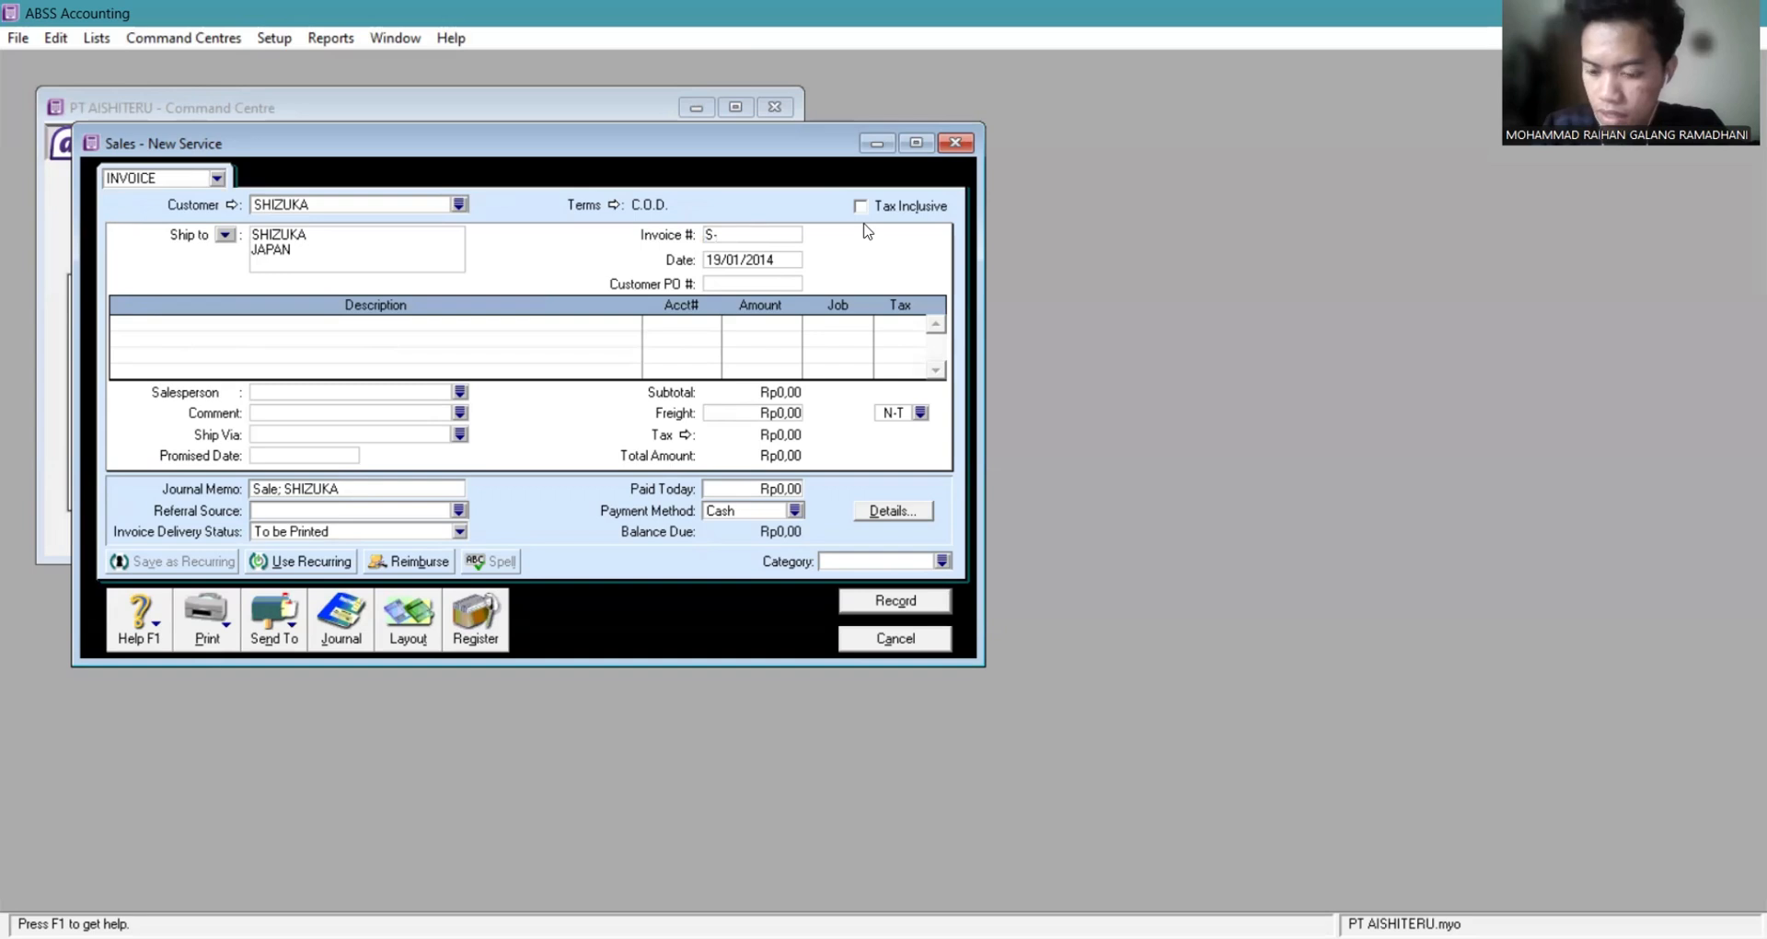
type("140002")
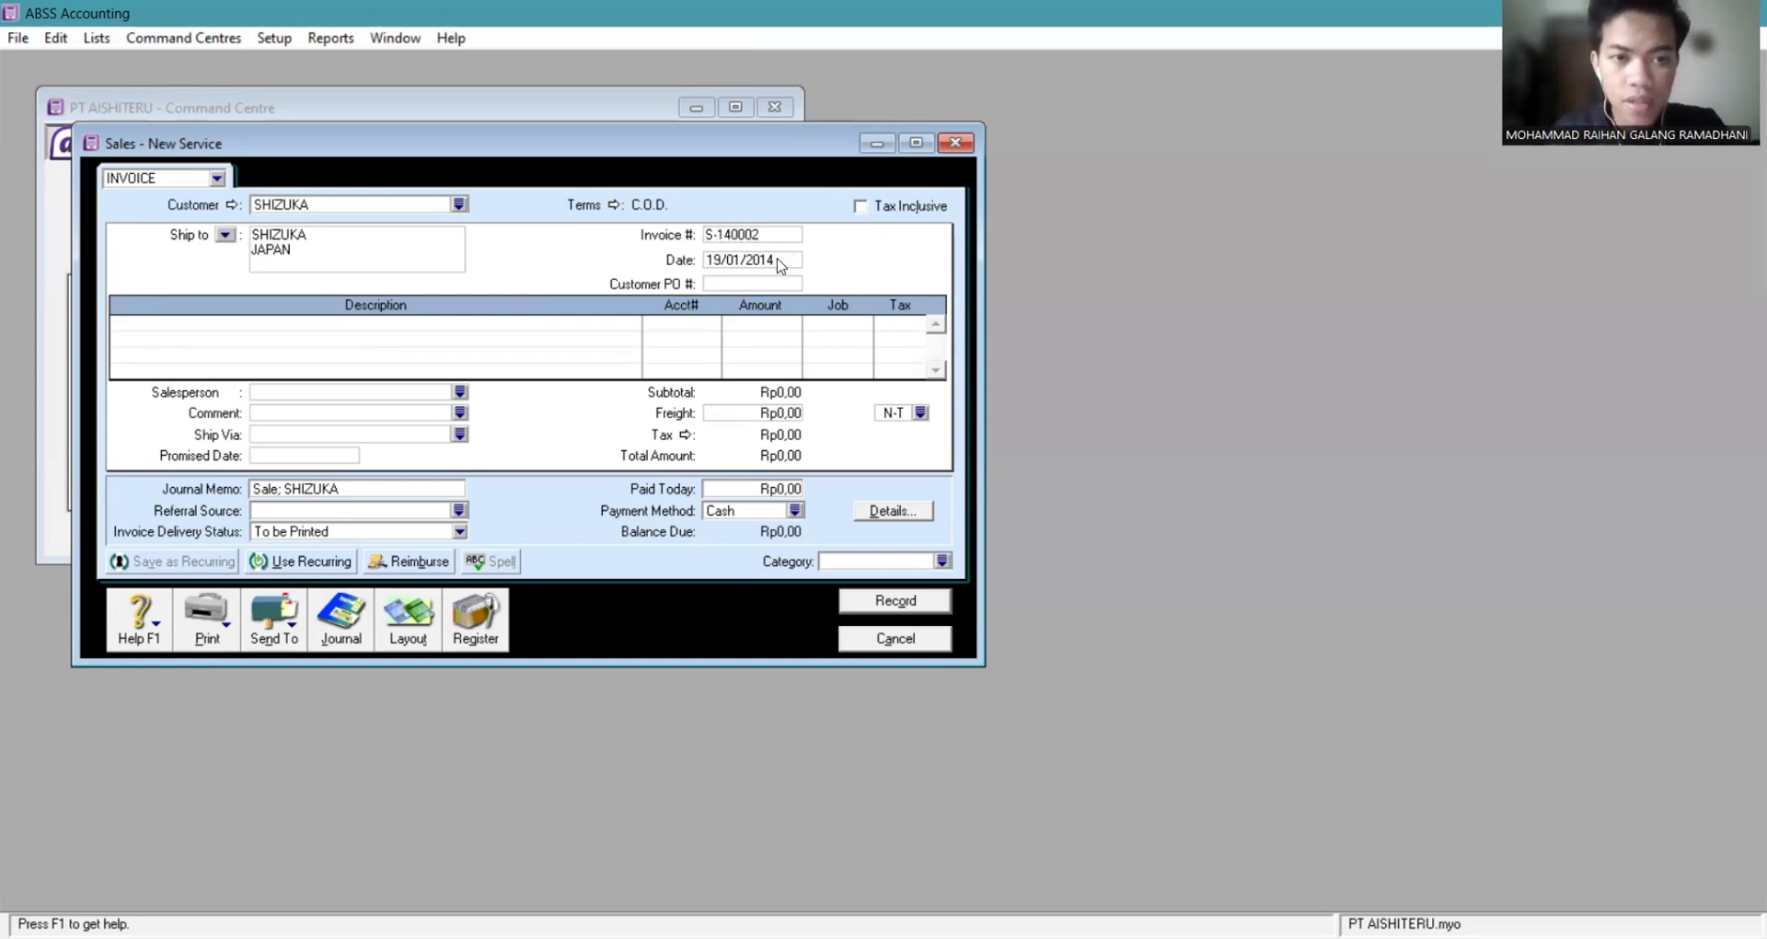
left_click(734, 260)
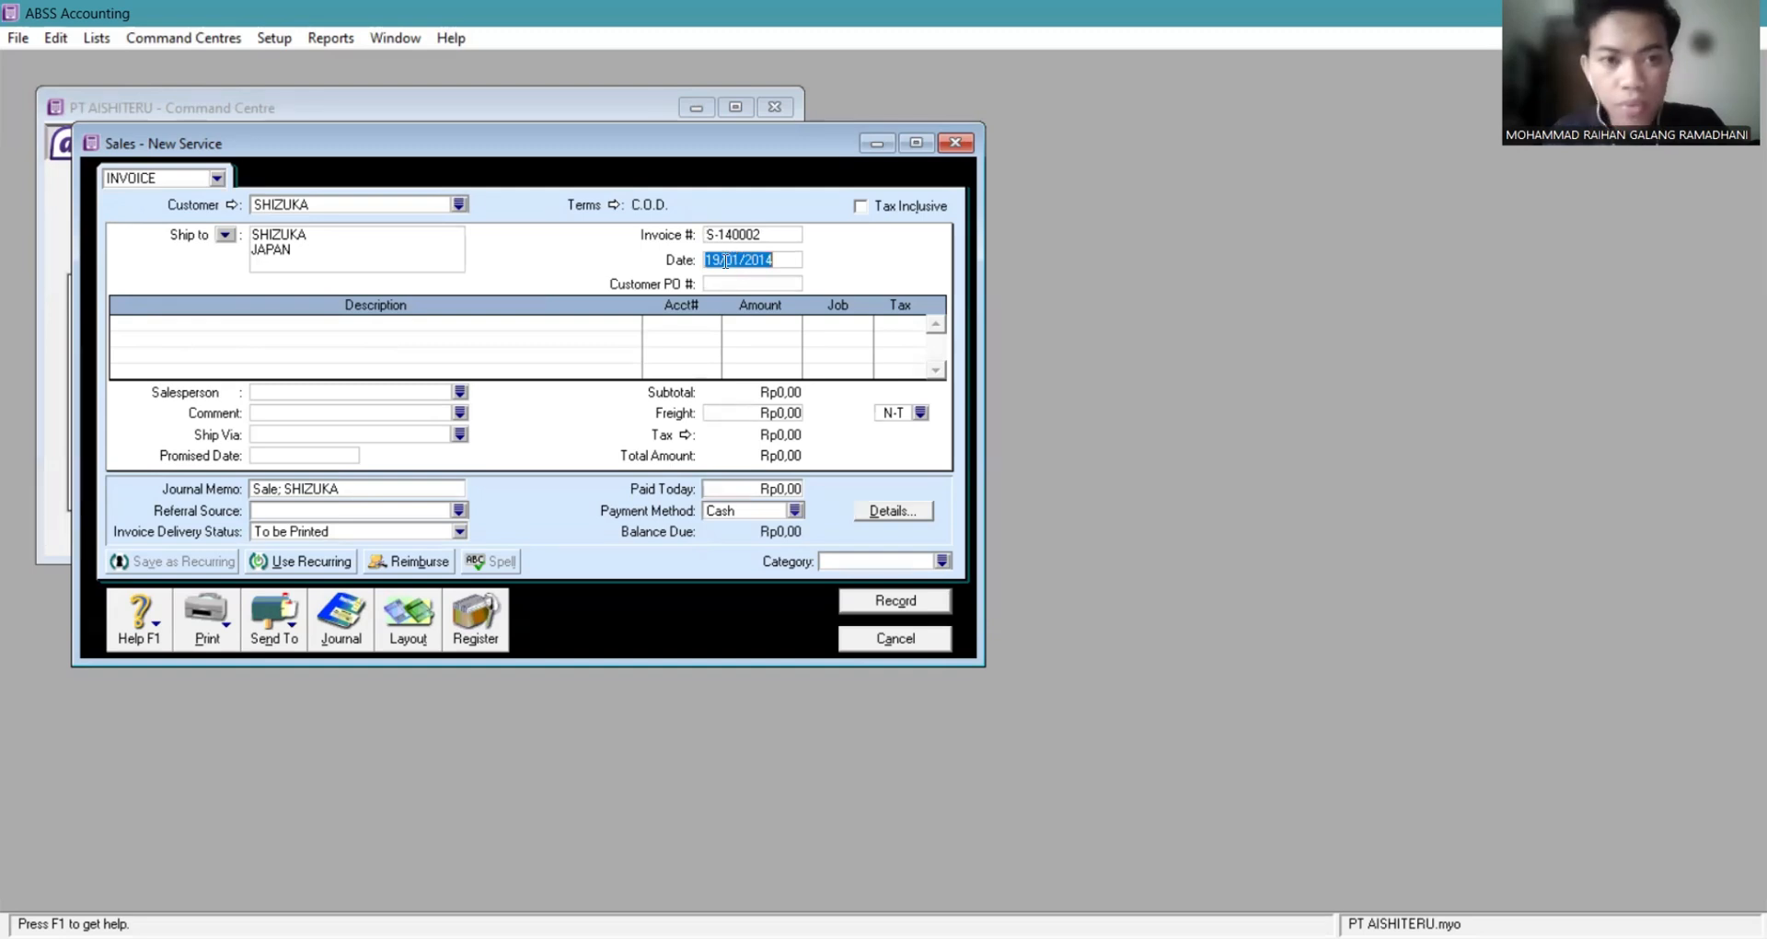
type("20/01/2014")
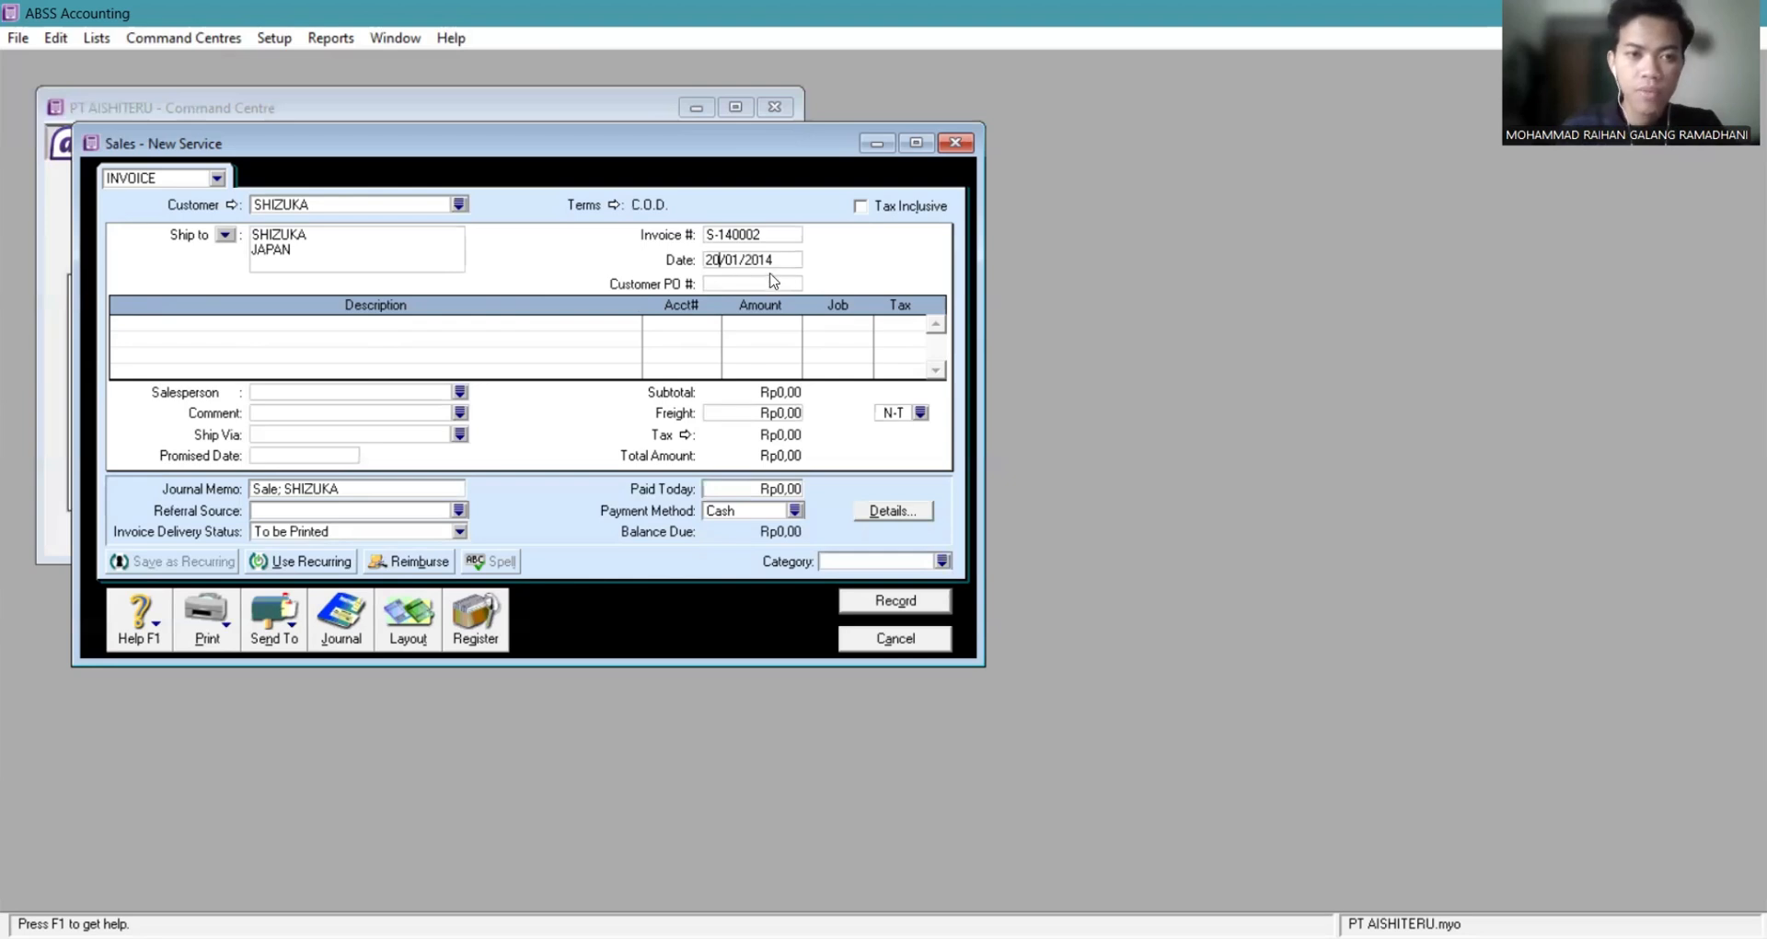
Enter the customer's purchase order number on the service invoice.
left_click(776, 284)
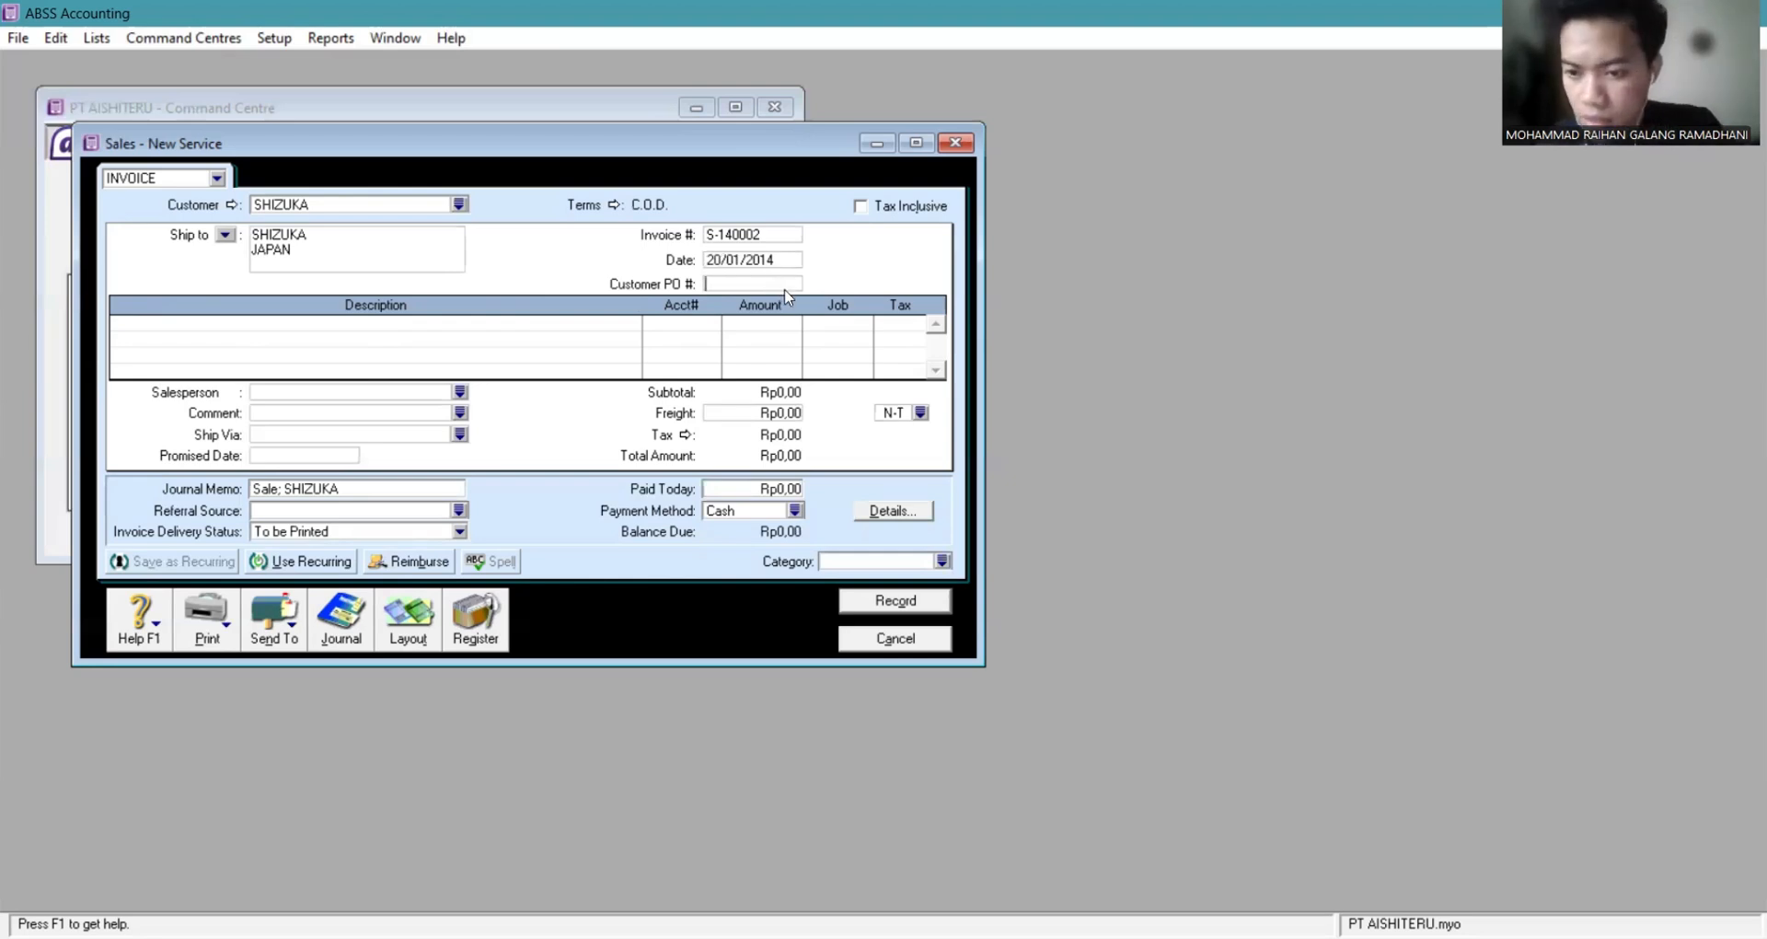
type("C")
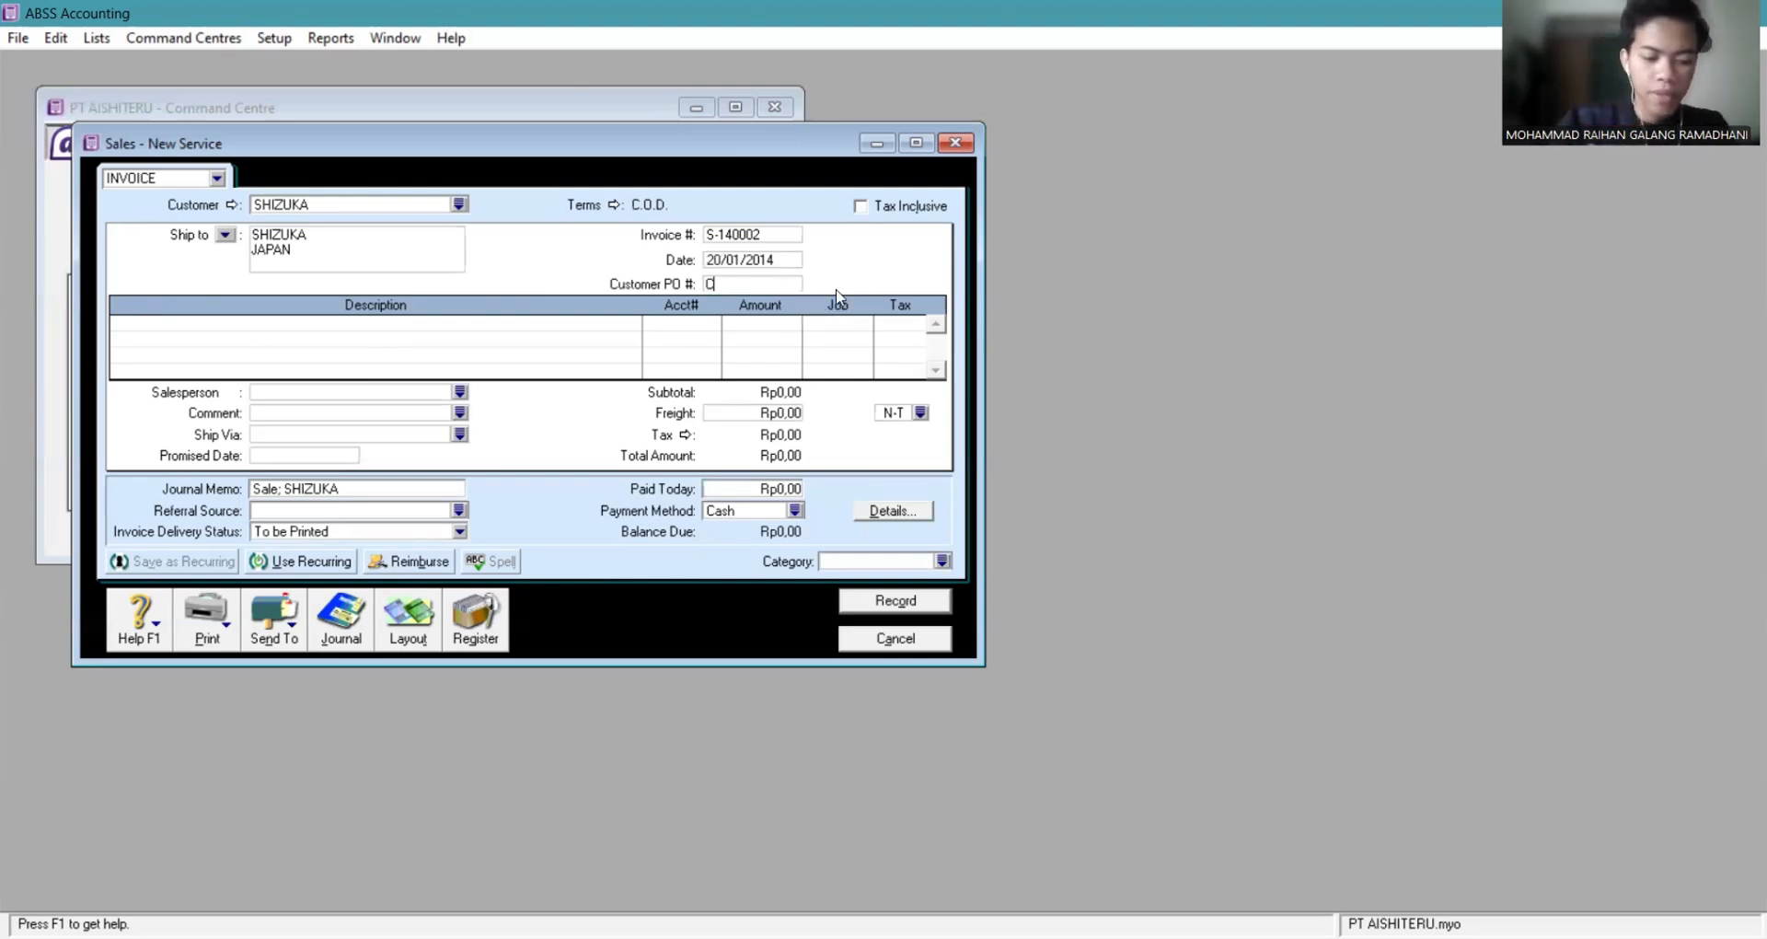
type("WP-")
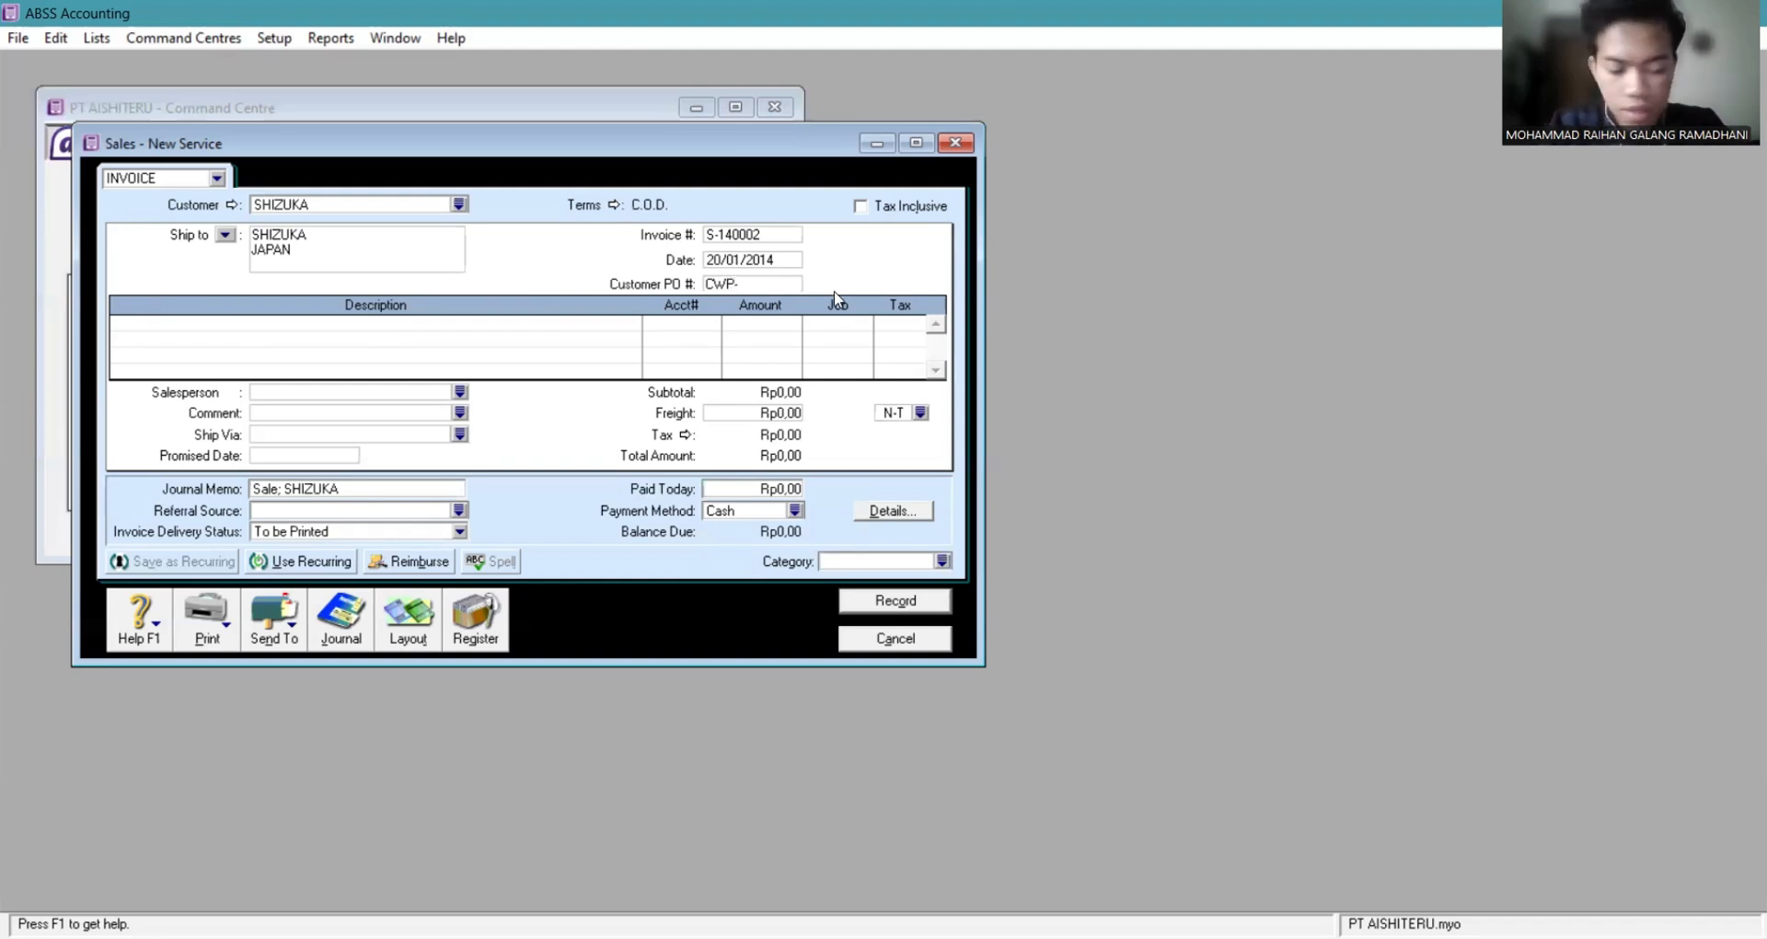
type("14")
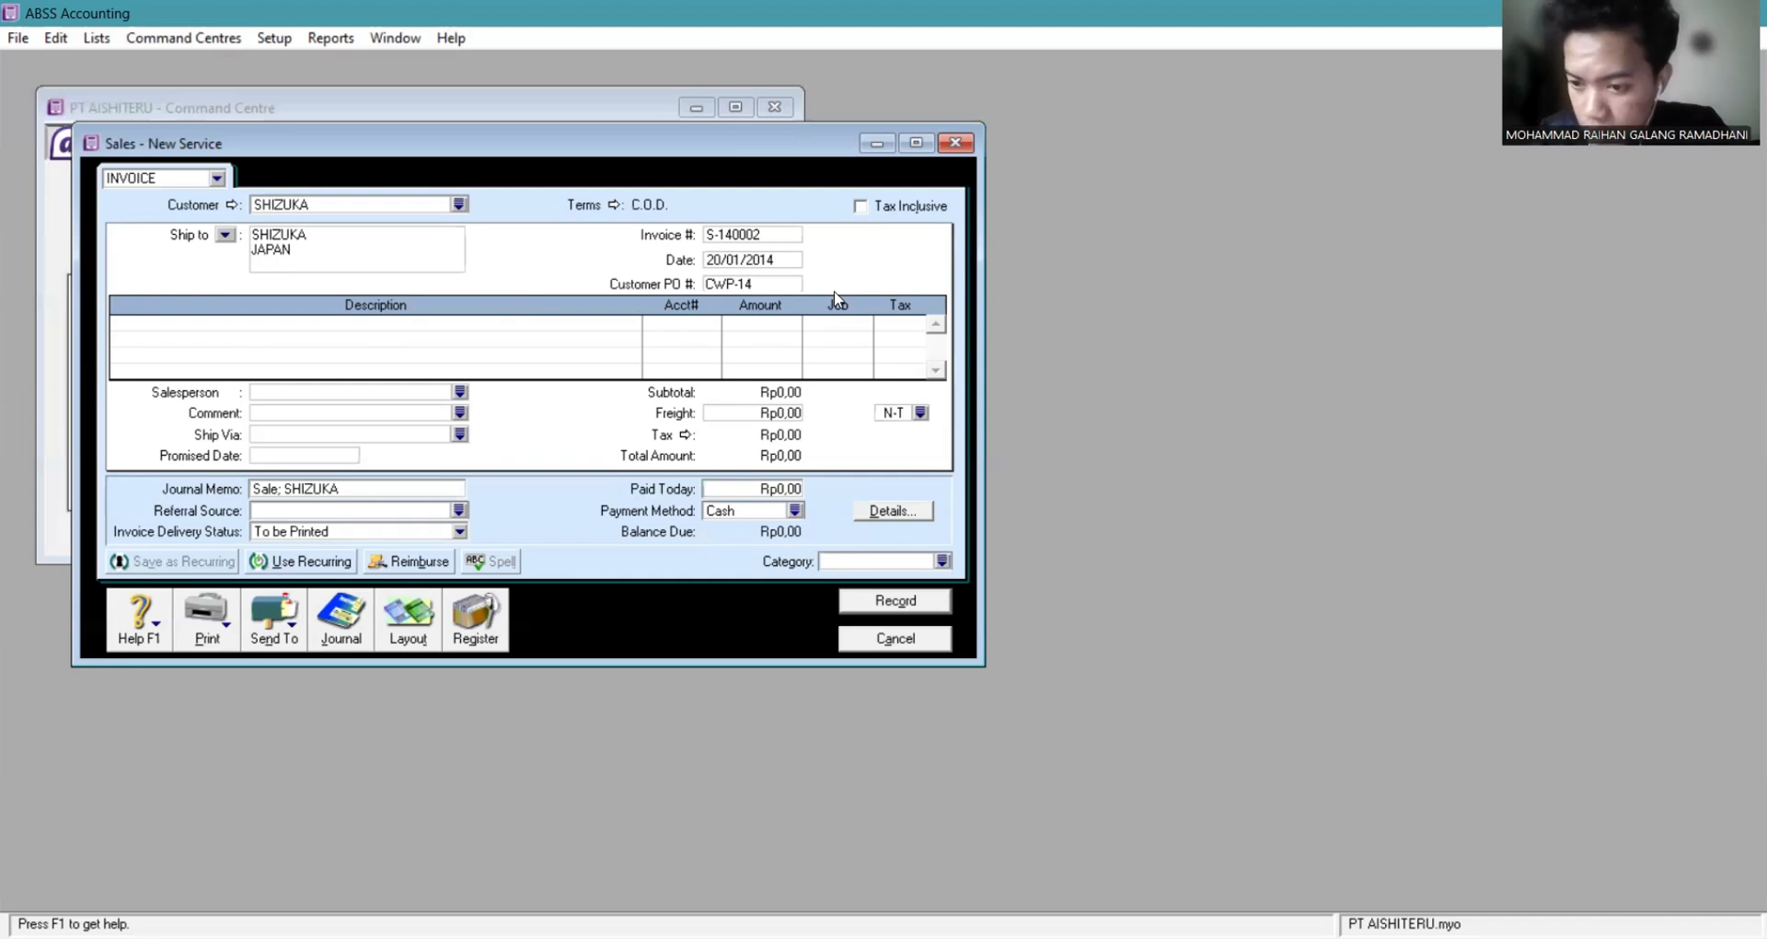
type("000")
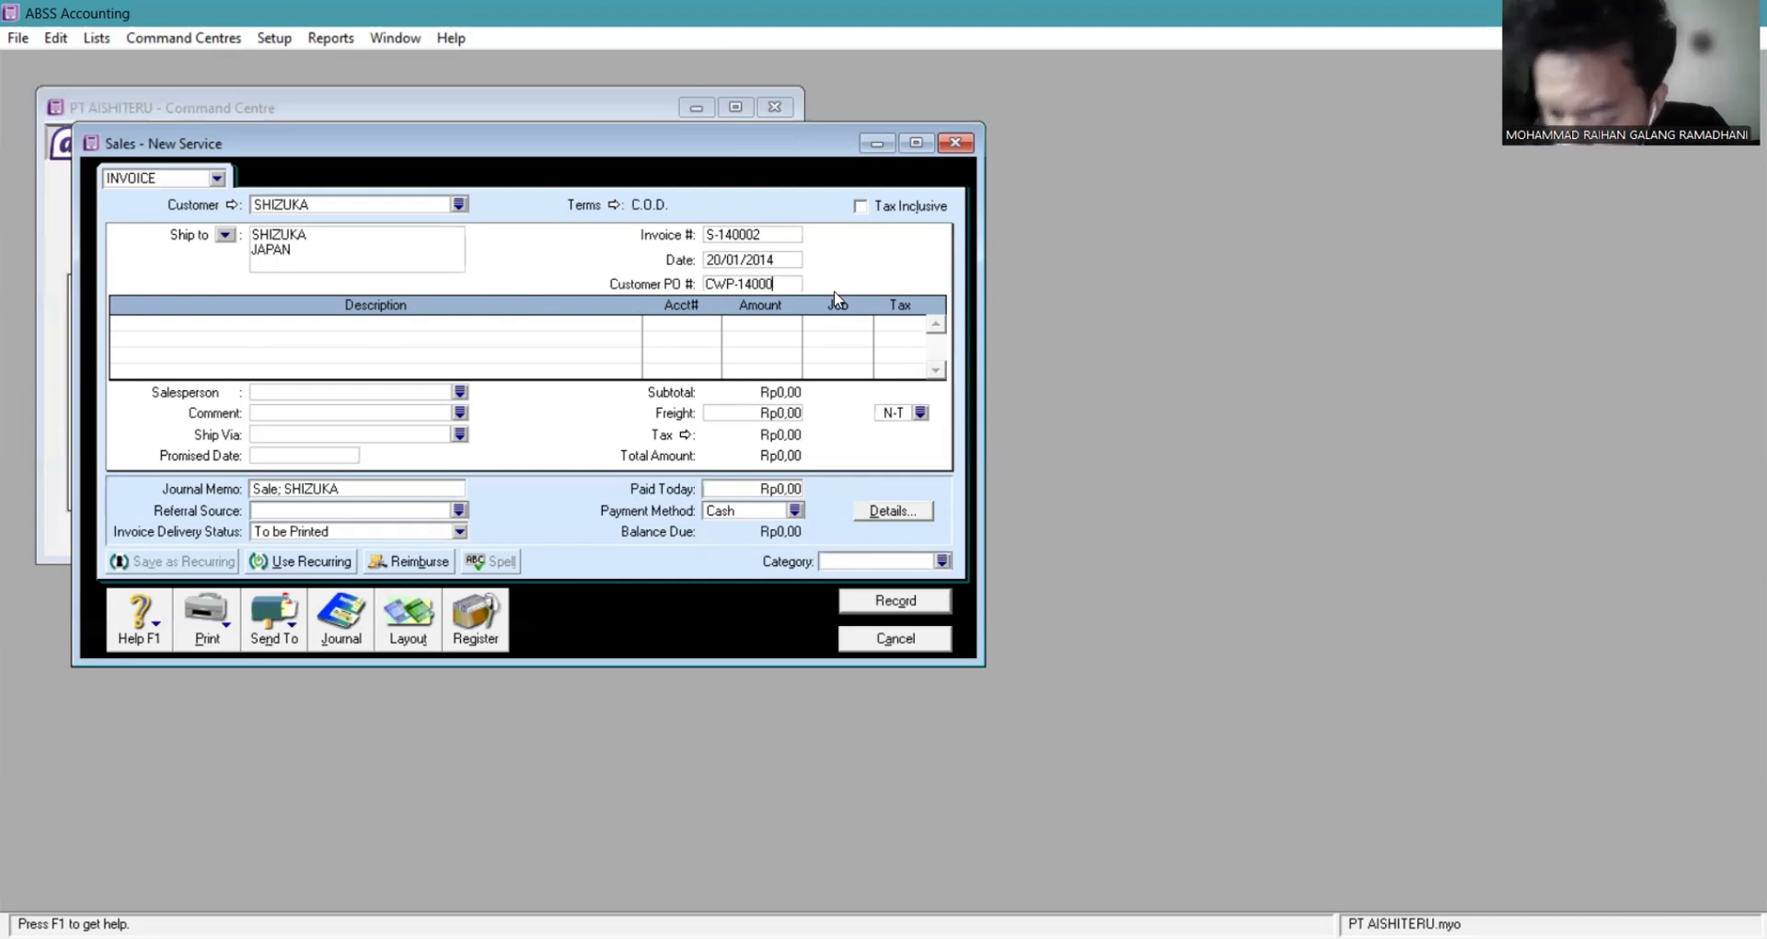
type("1")
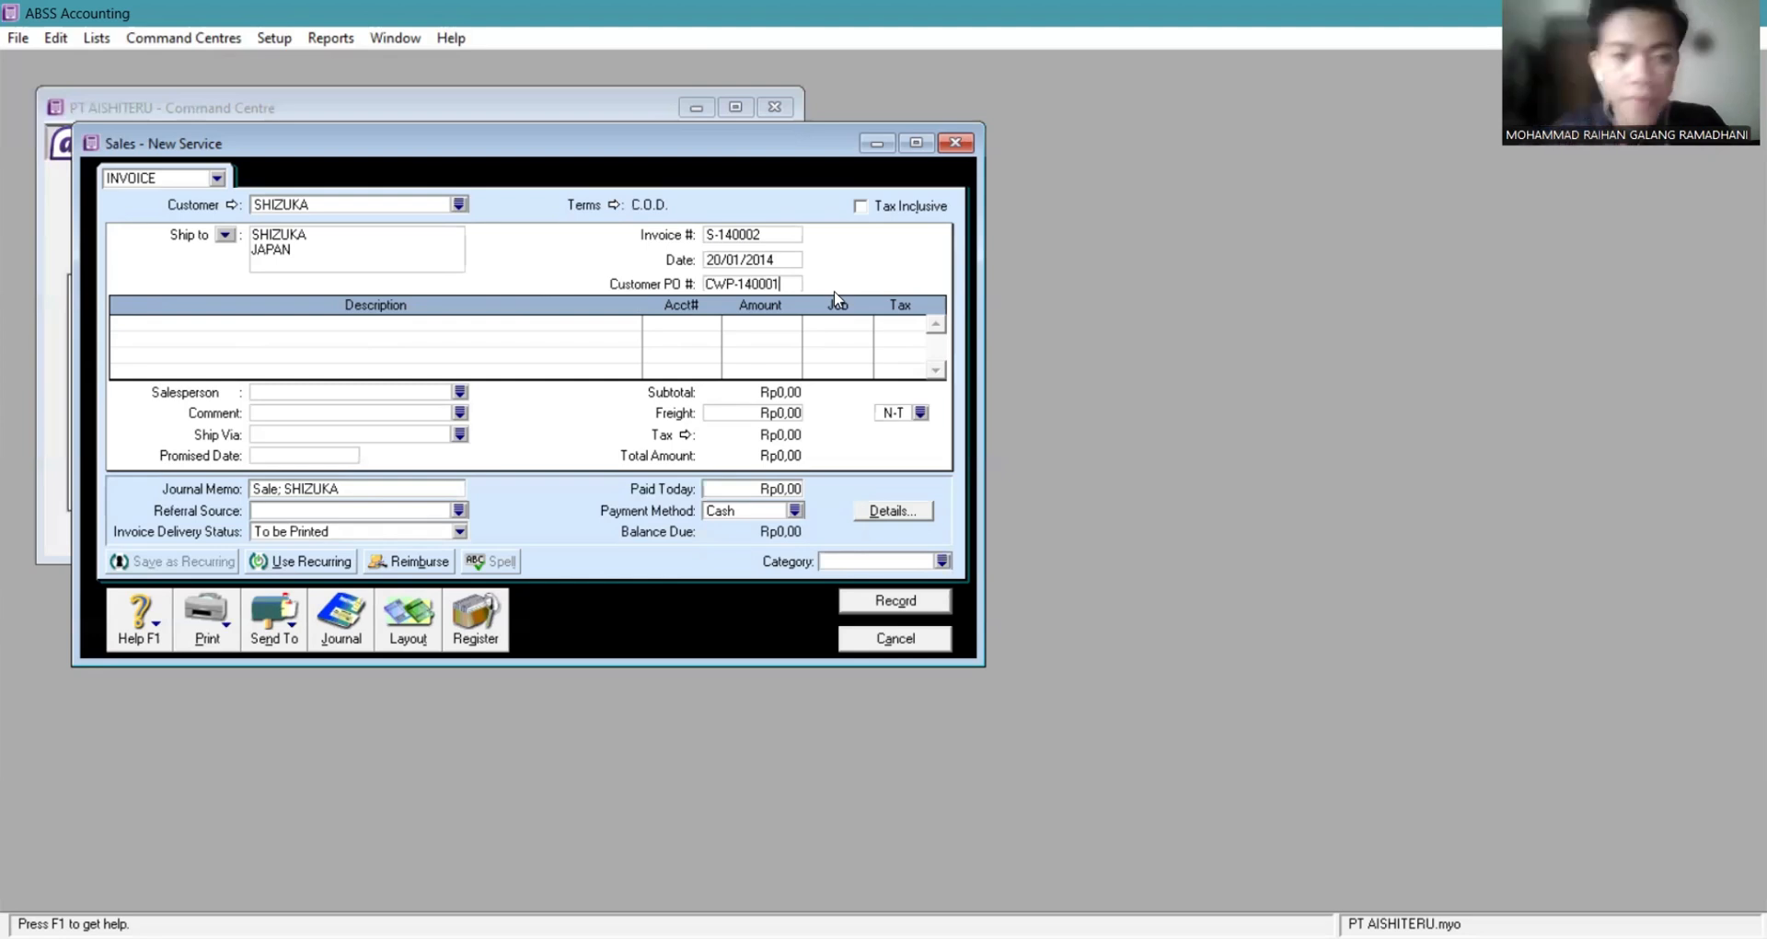
Describe the first invoice line as WORKSHOP and allocate it to the Sales (Services) income account.
left_click(457, 331)
type("WO")
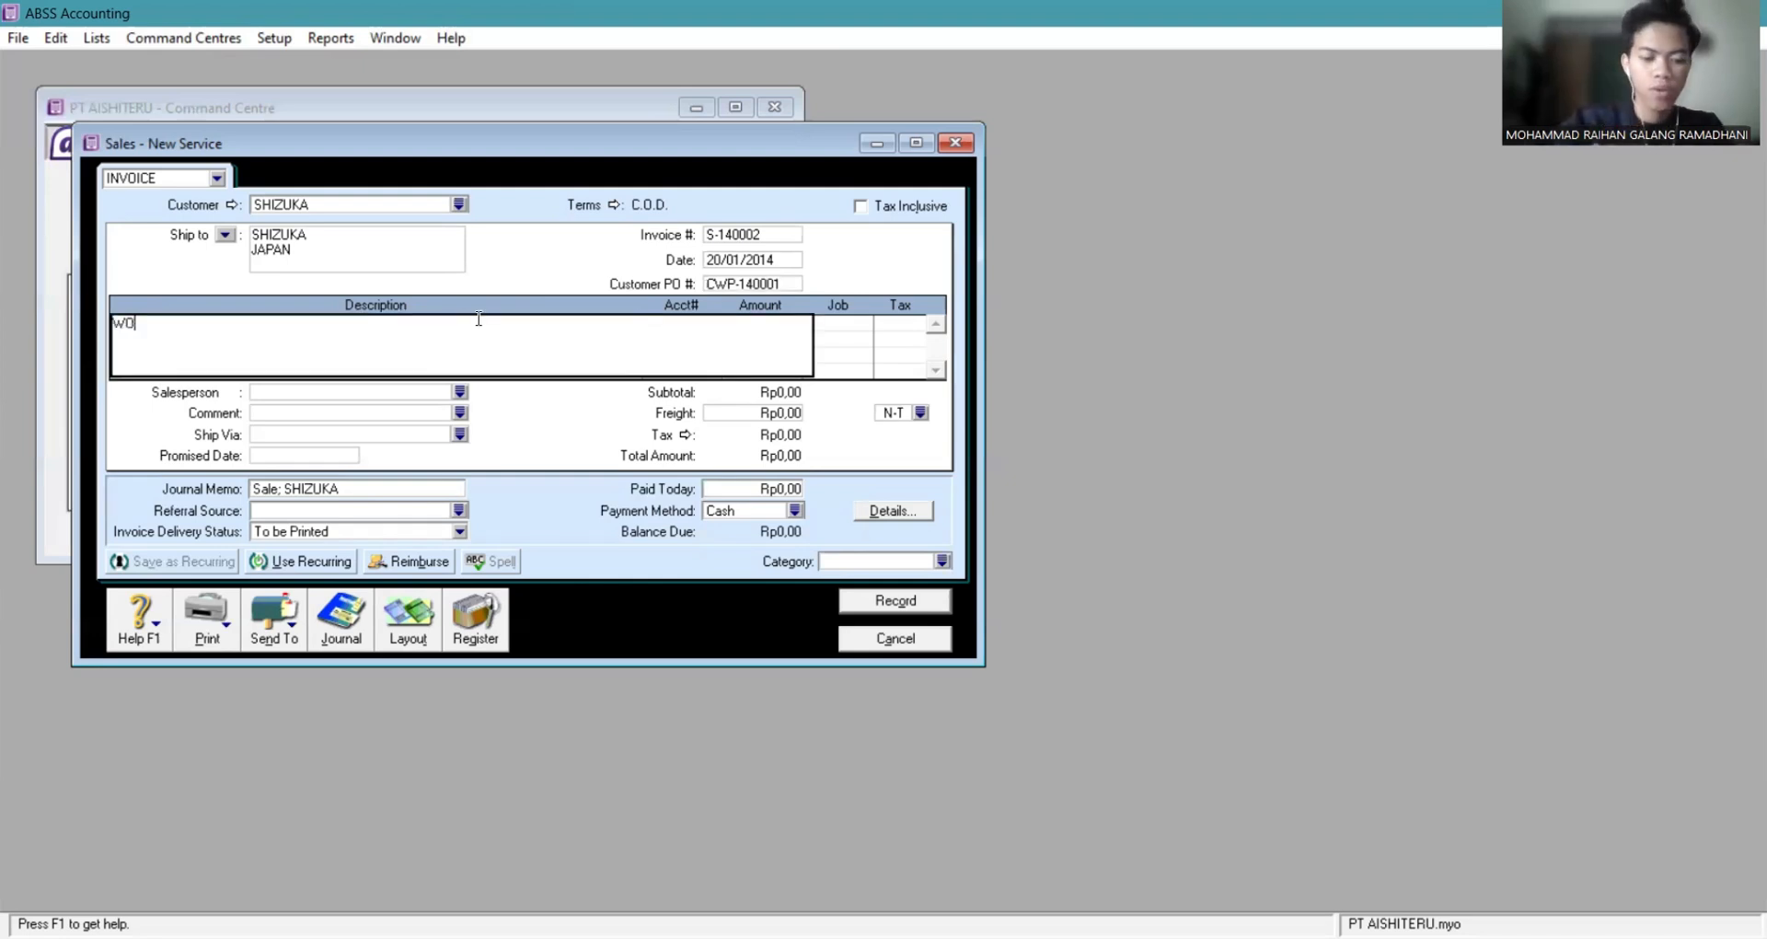
type("RKSHOP")
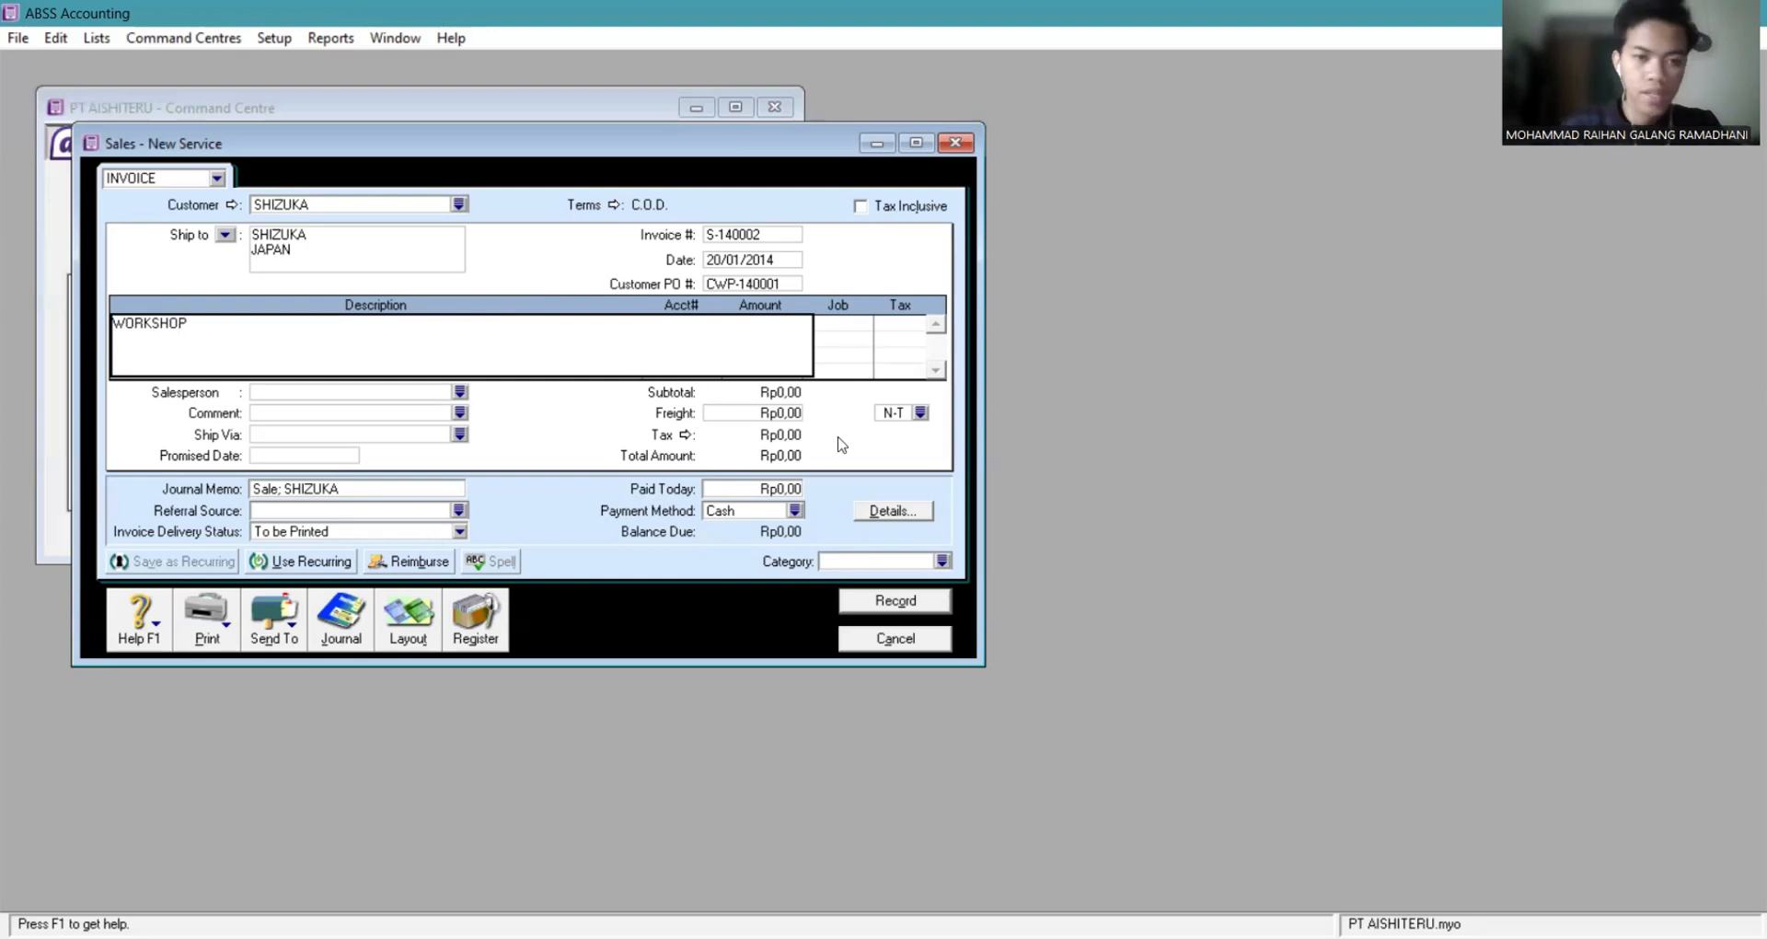
left_click(758, 413)
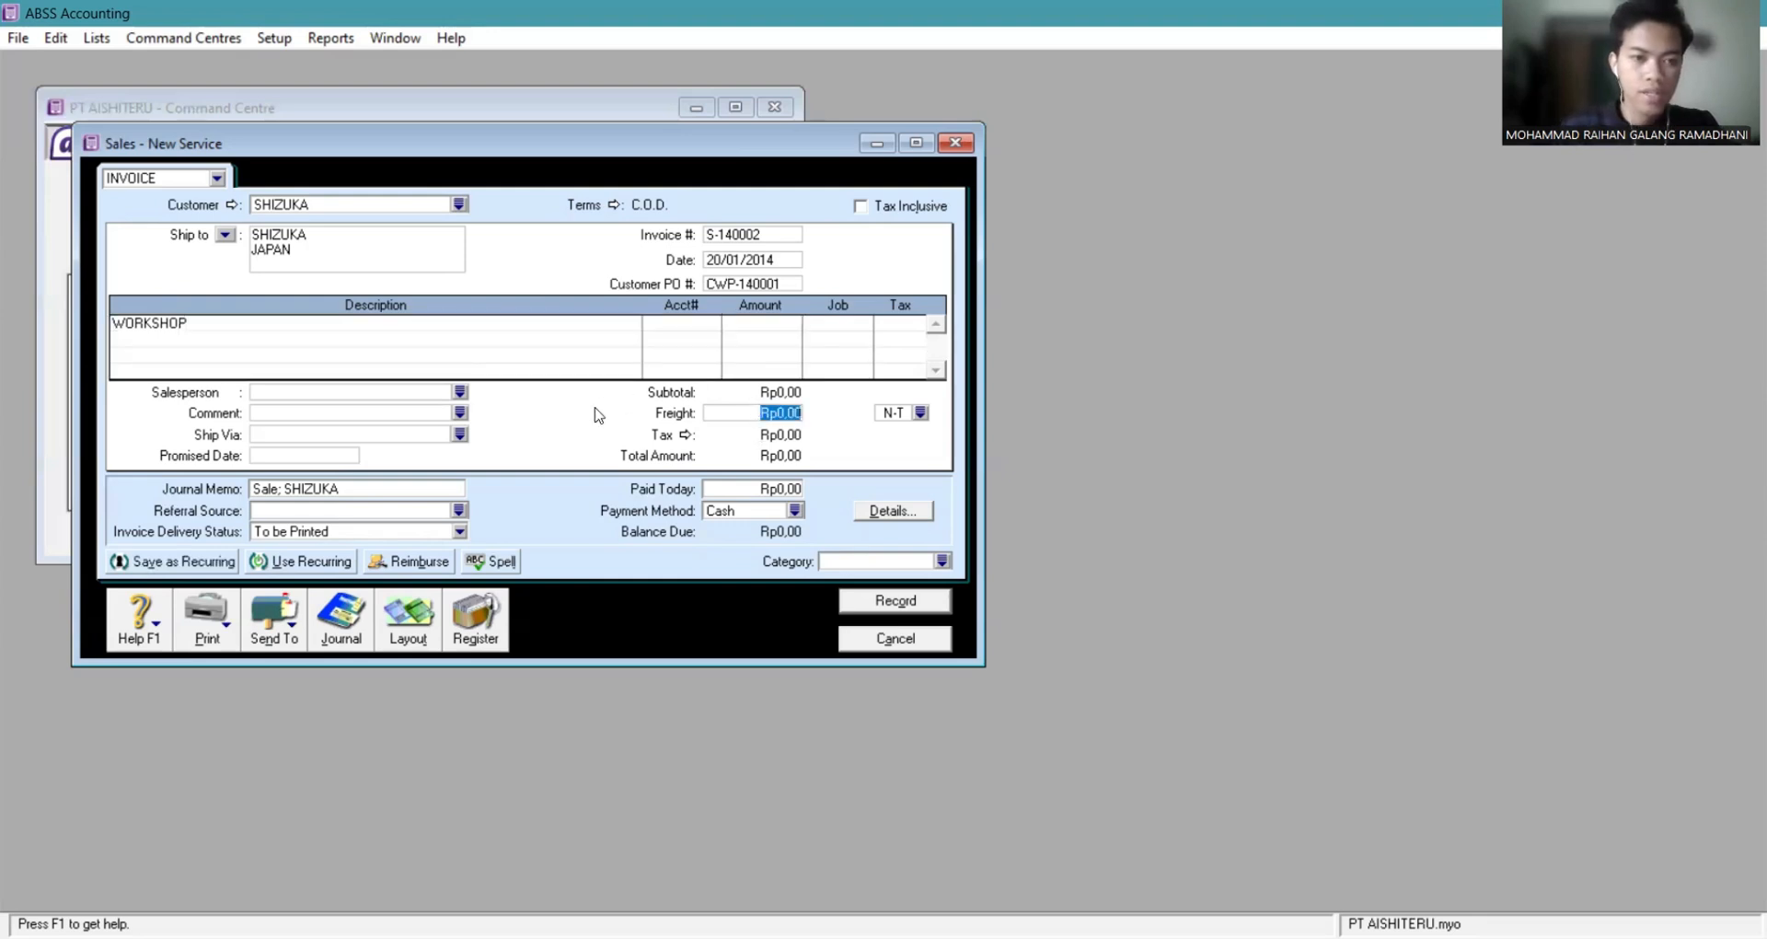
left_click(670, 324)
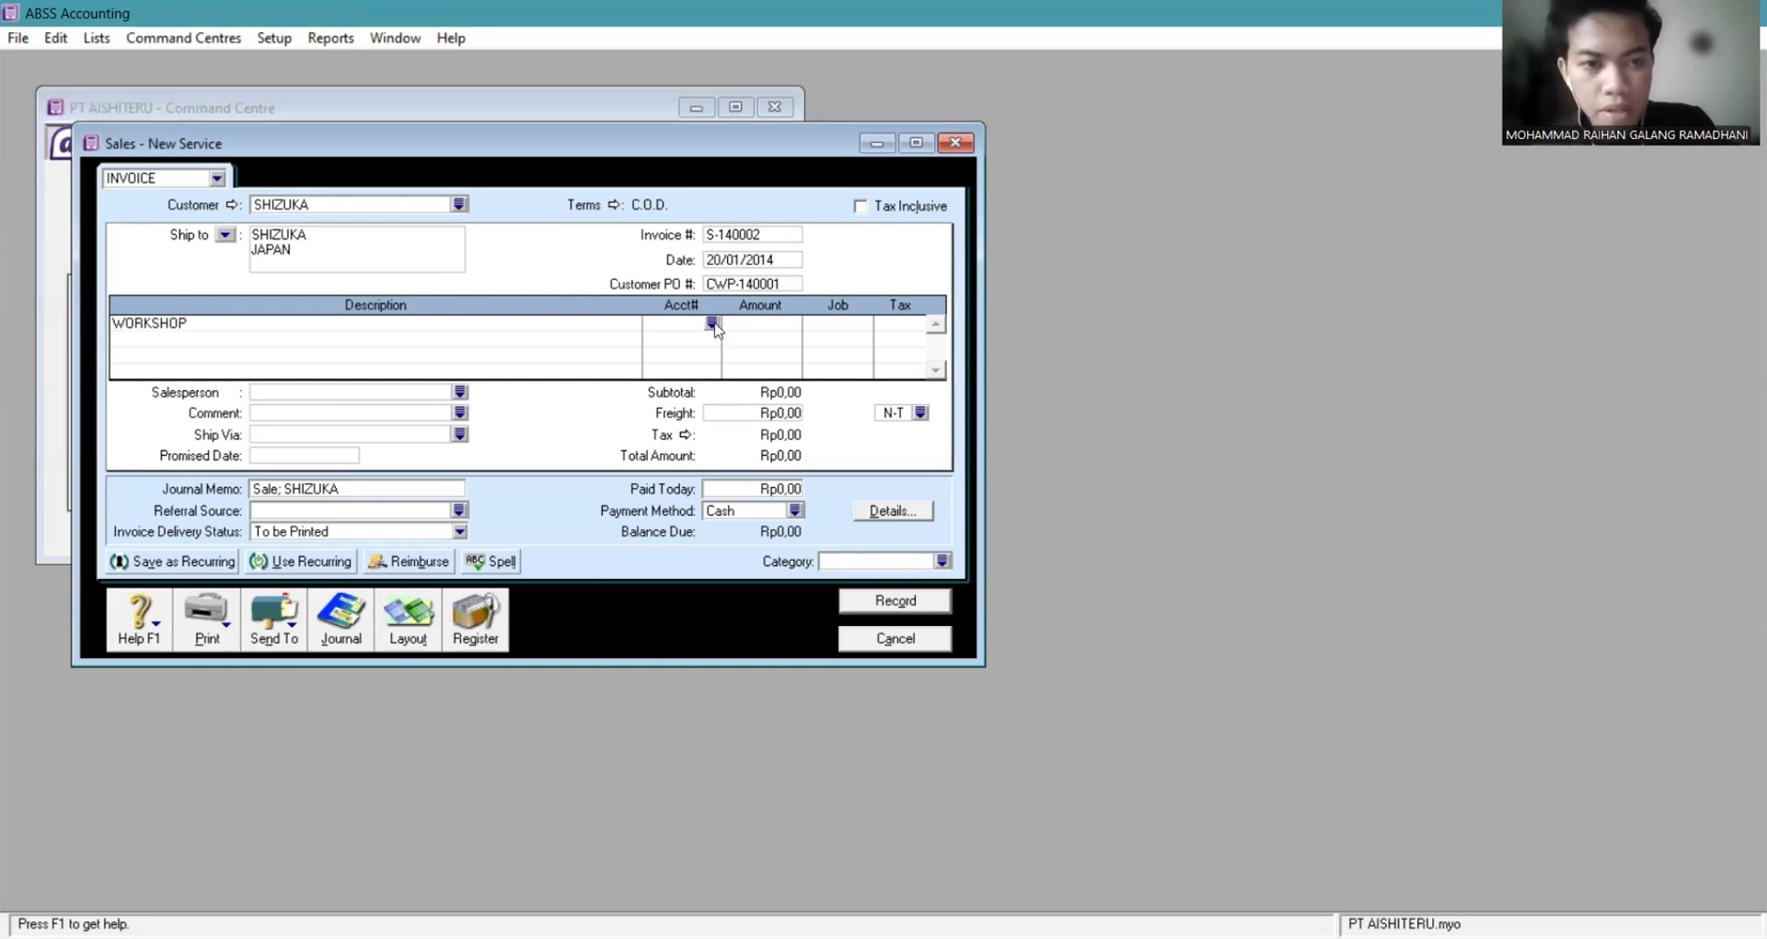
key("Tab")
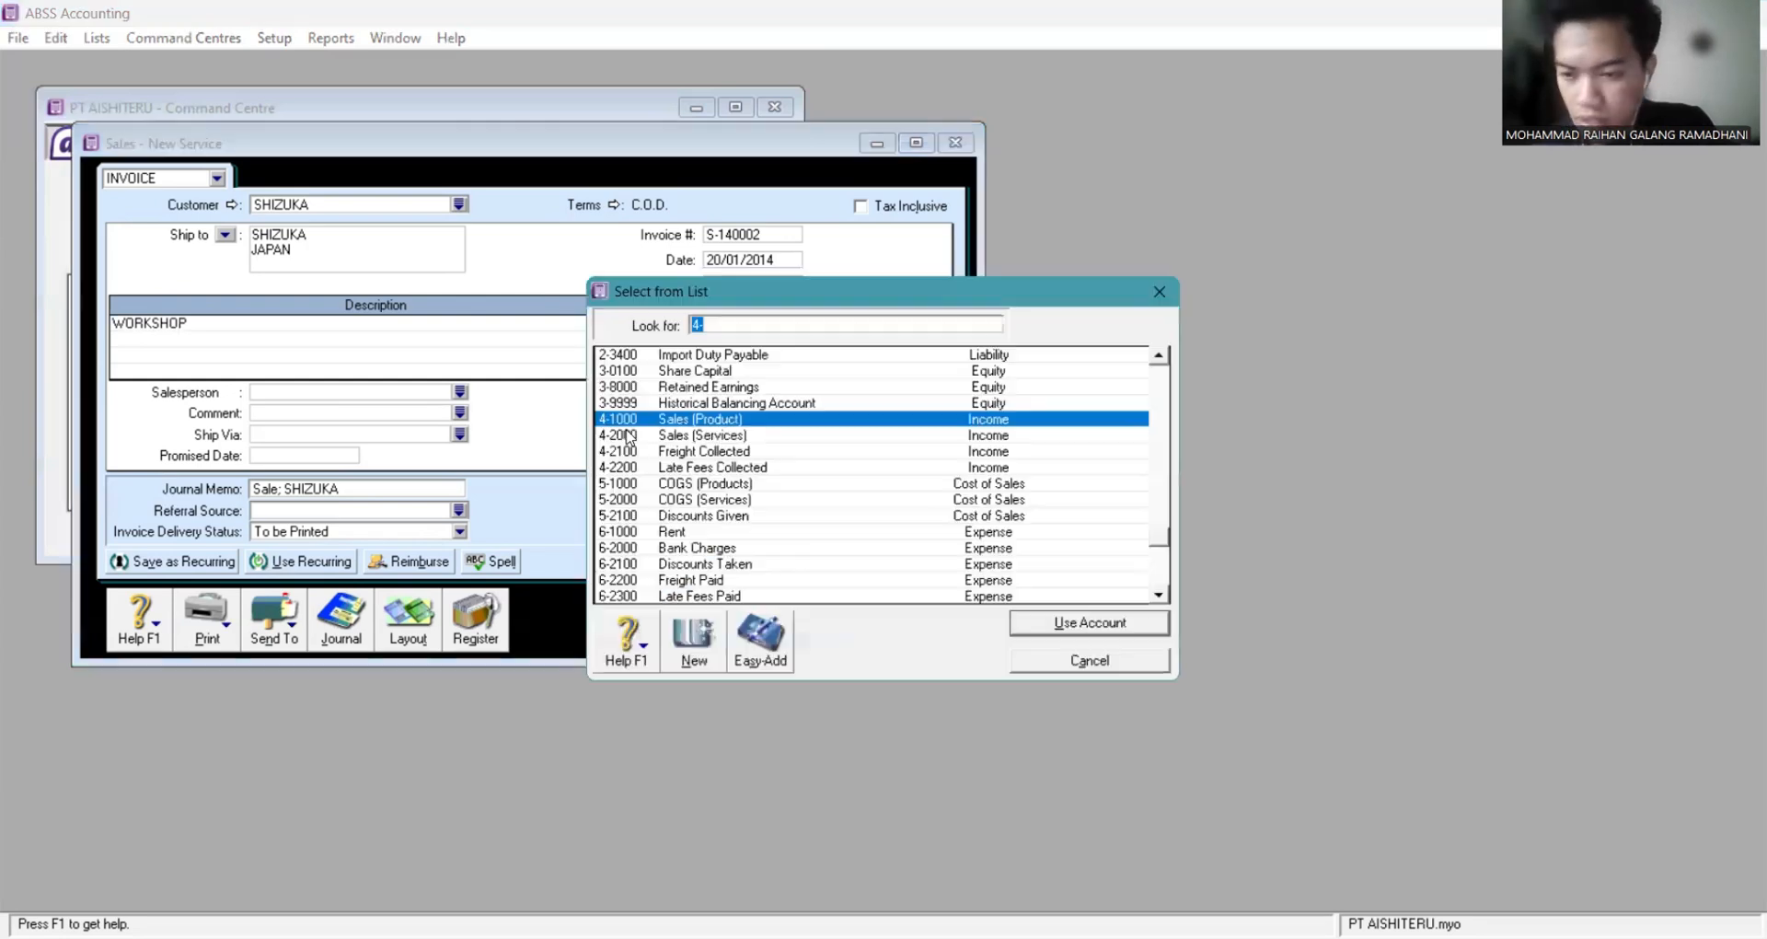
type("4-2000")
key("Return")
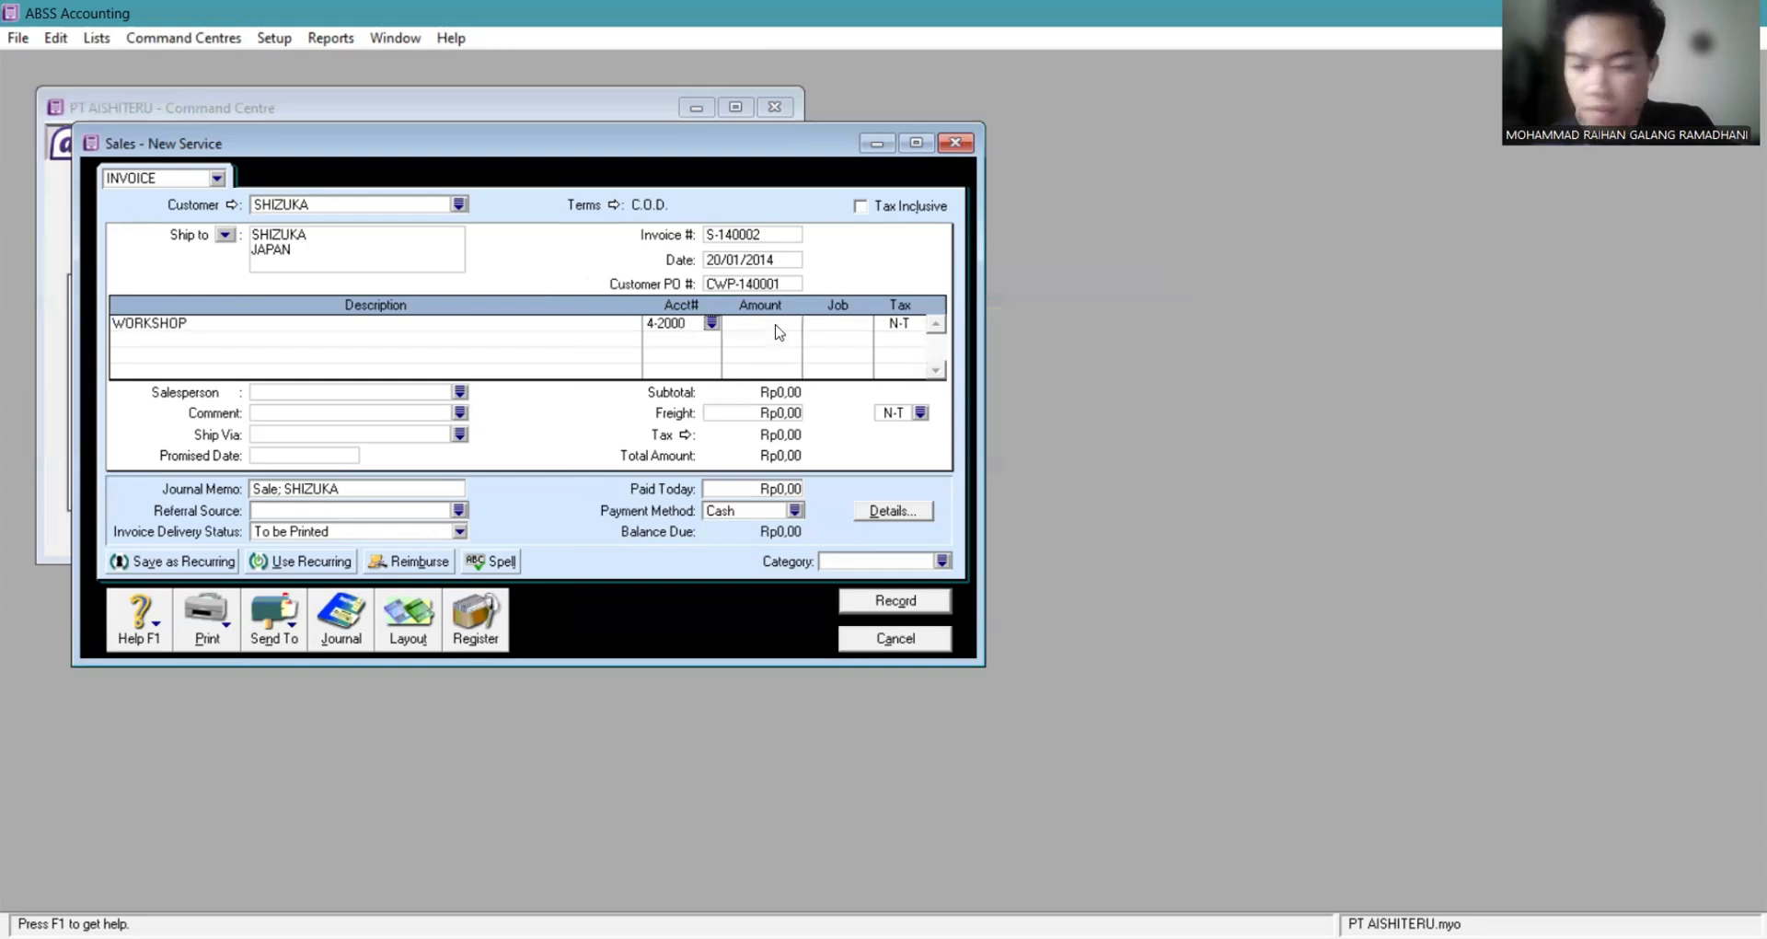
Set the WORKSHOP line's amount to 4000000.
left_click(777, 331)
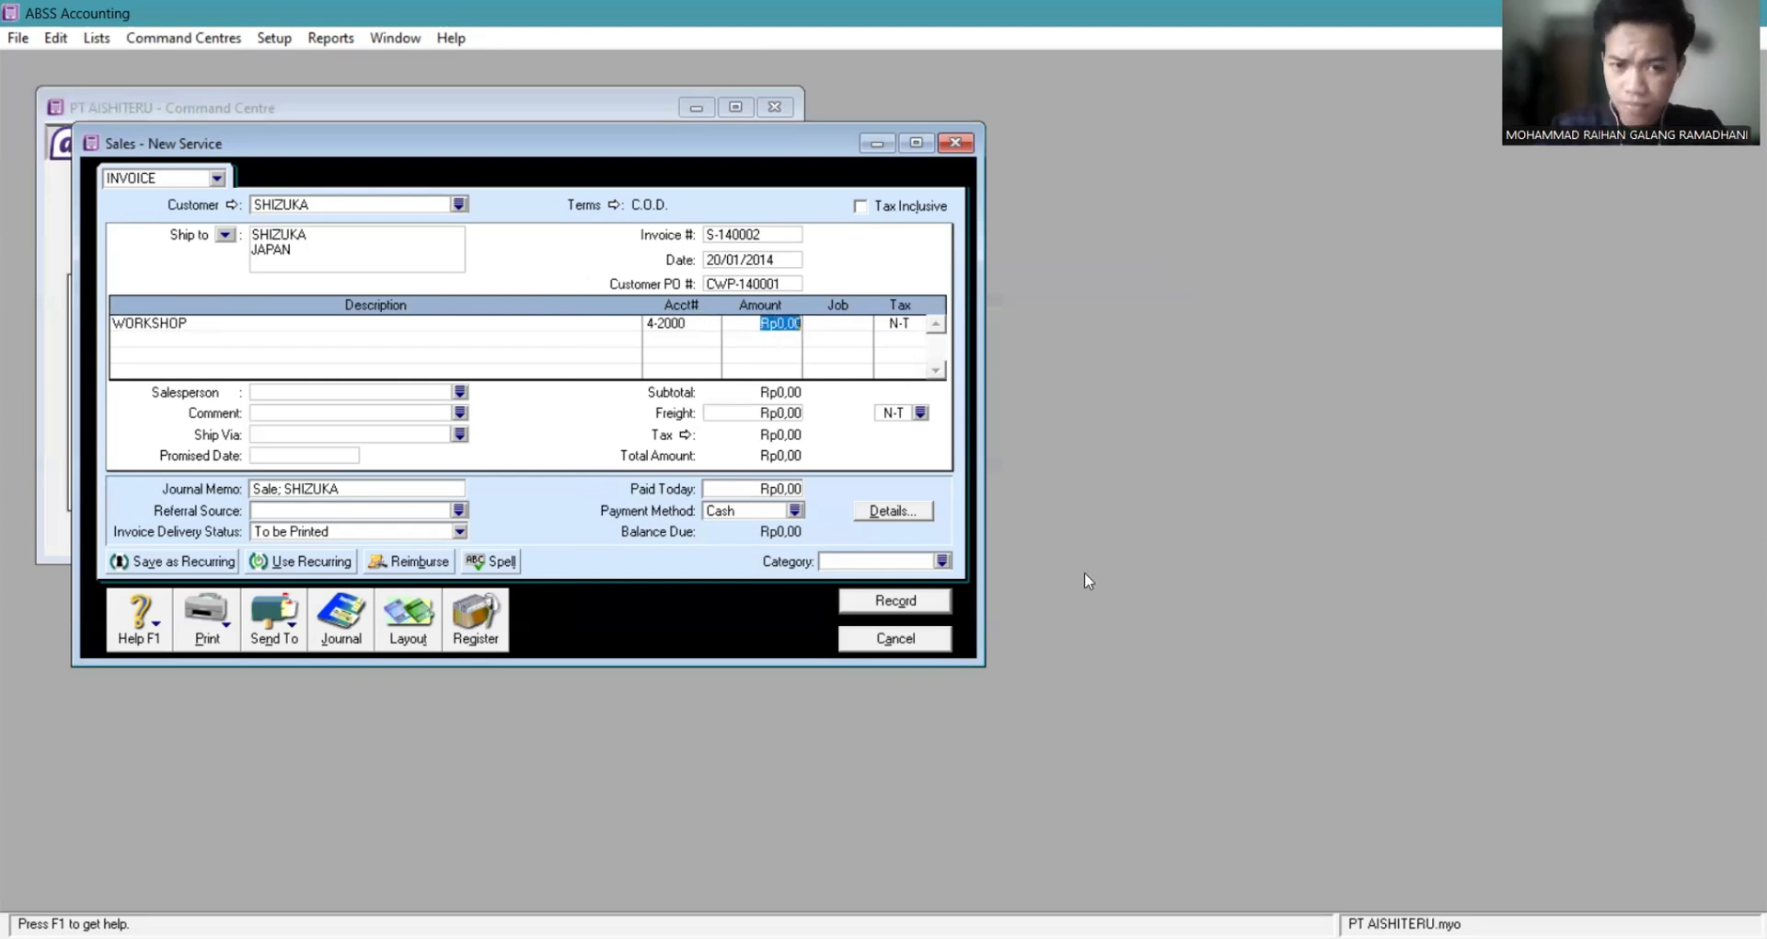
type("4")
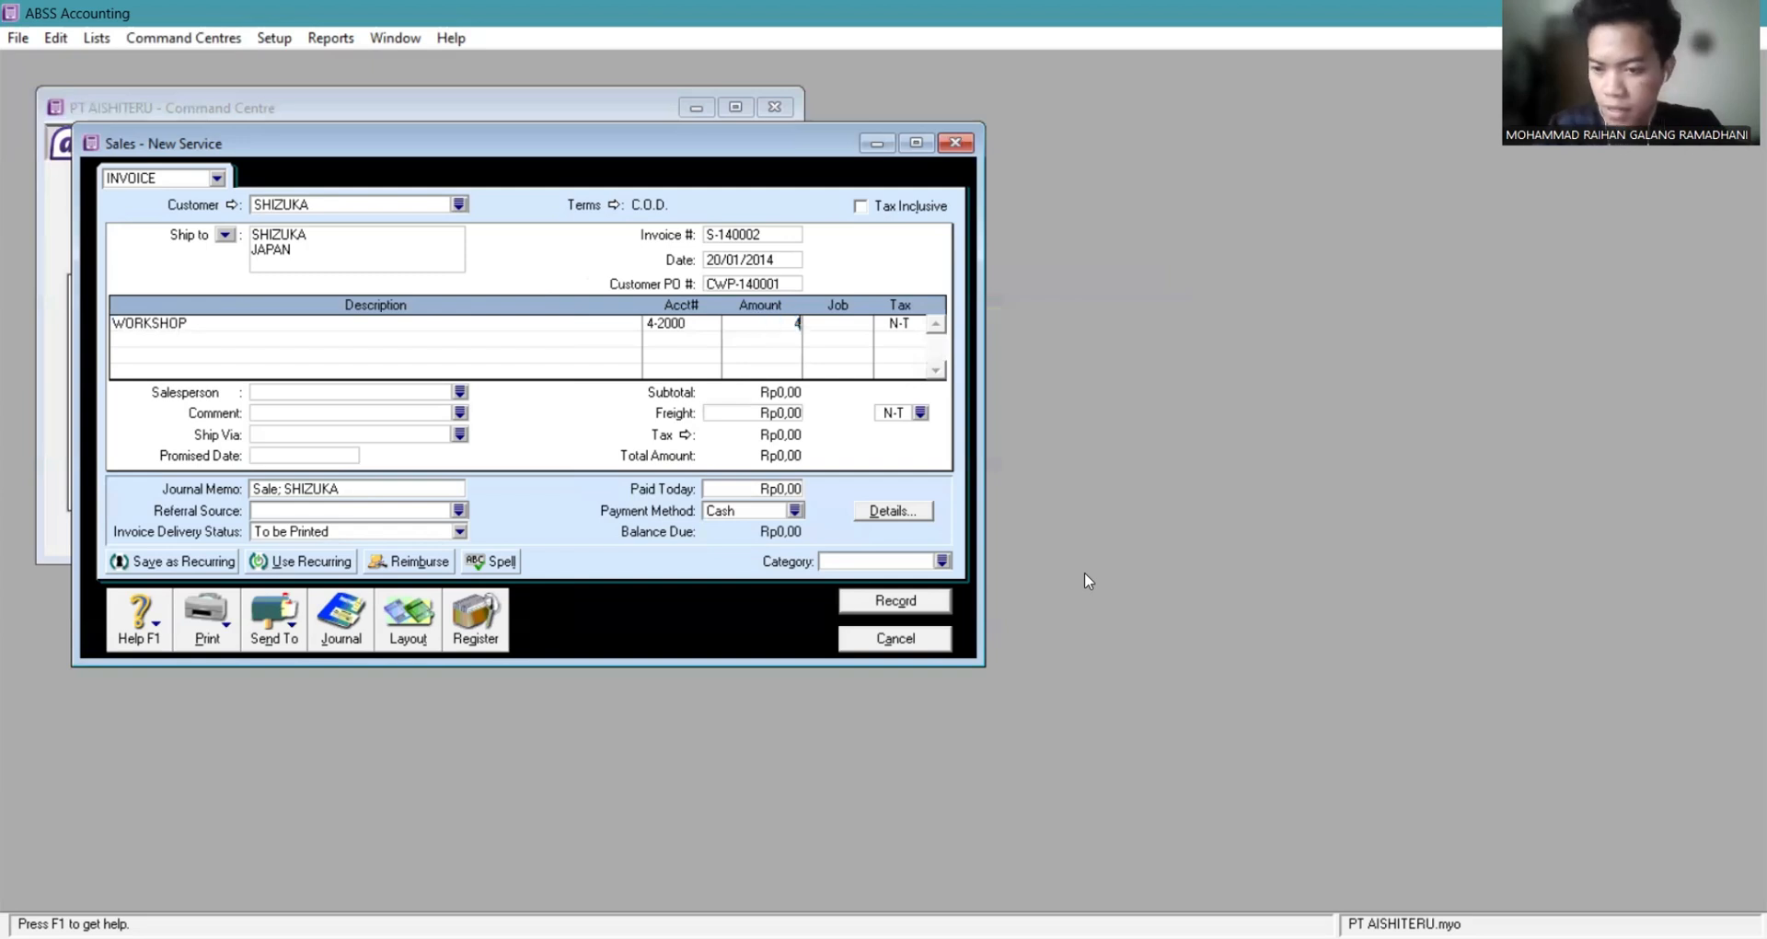
type("000000")
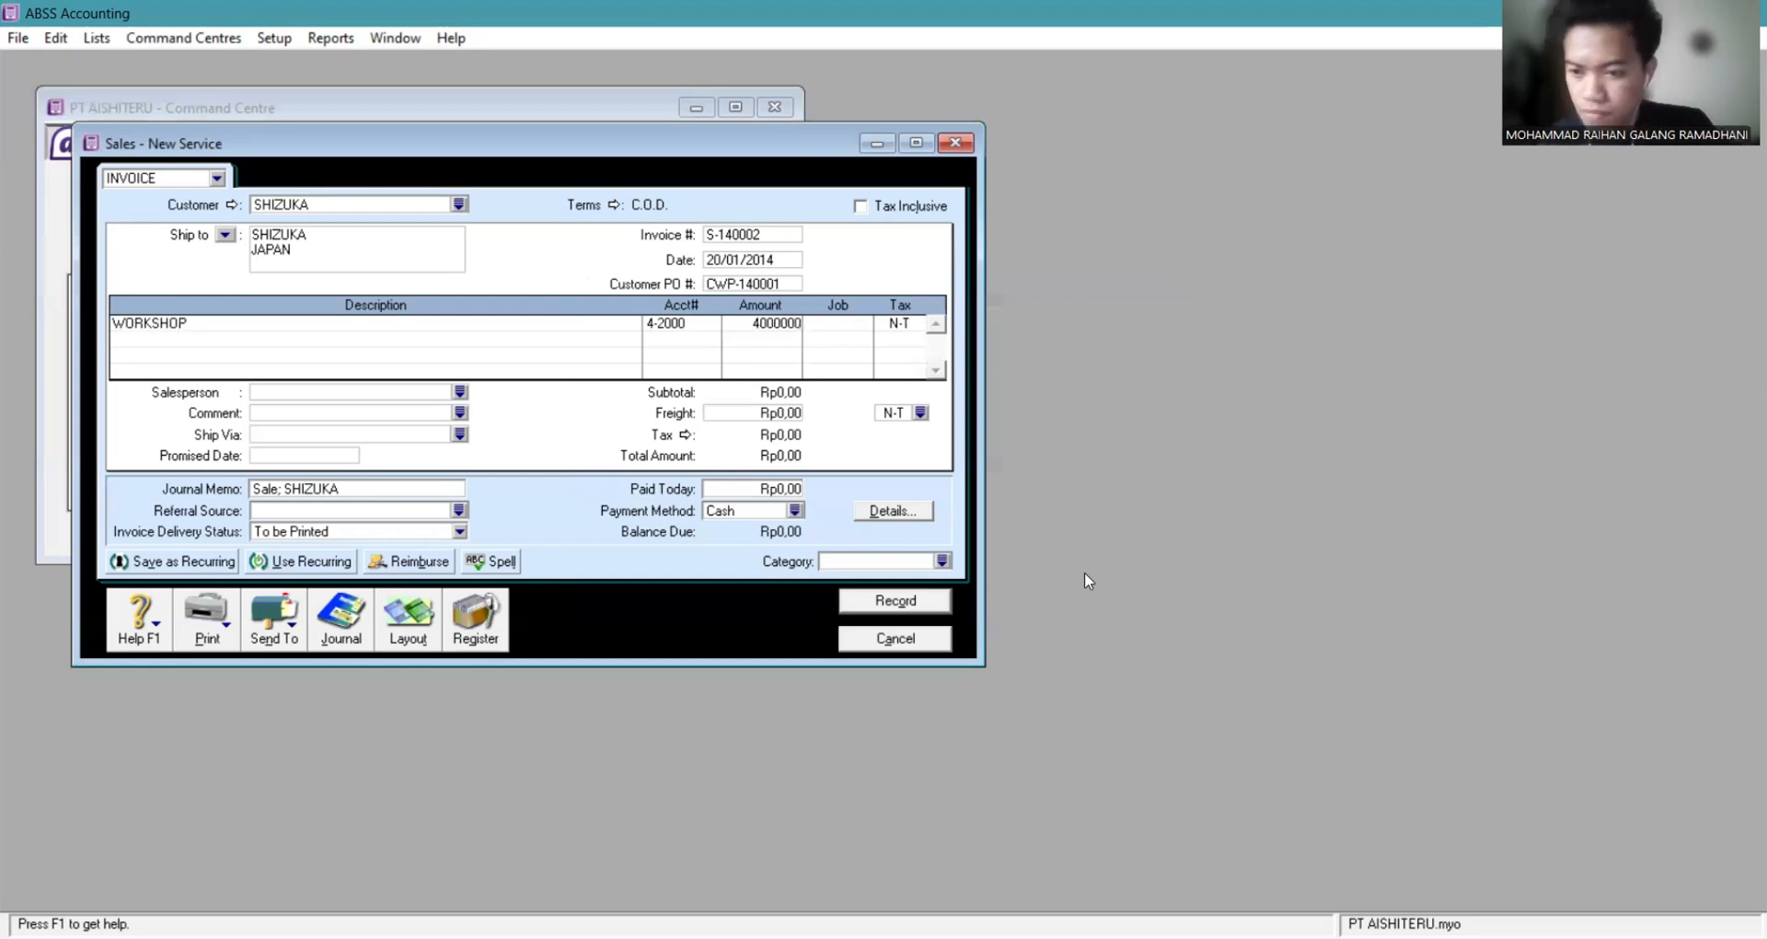
Assign the SERVICES job (S) to the WORKSHOP line.
left_click(844, 322)
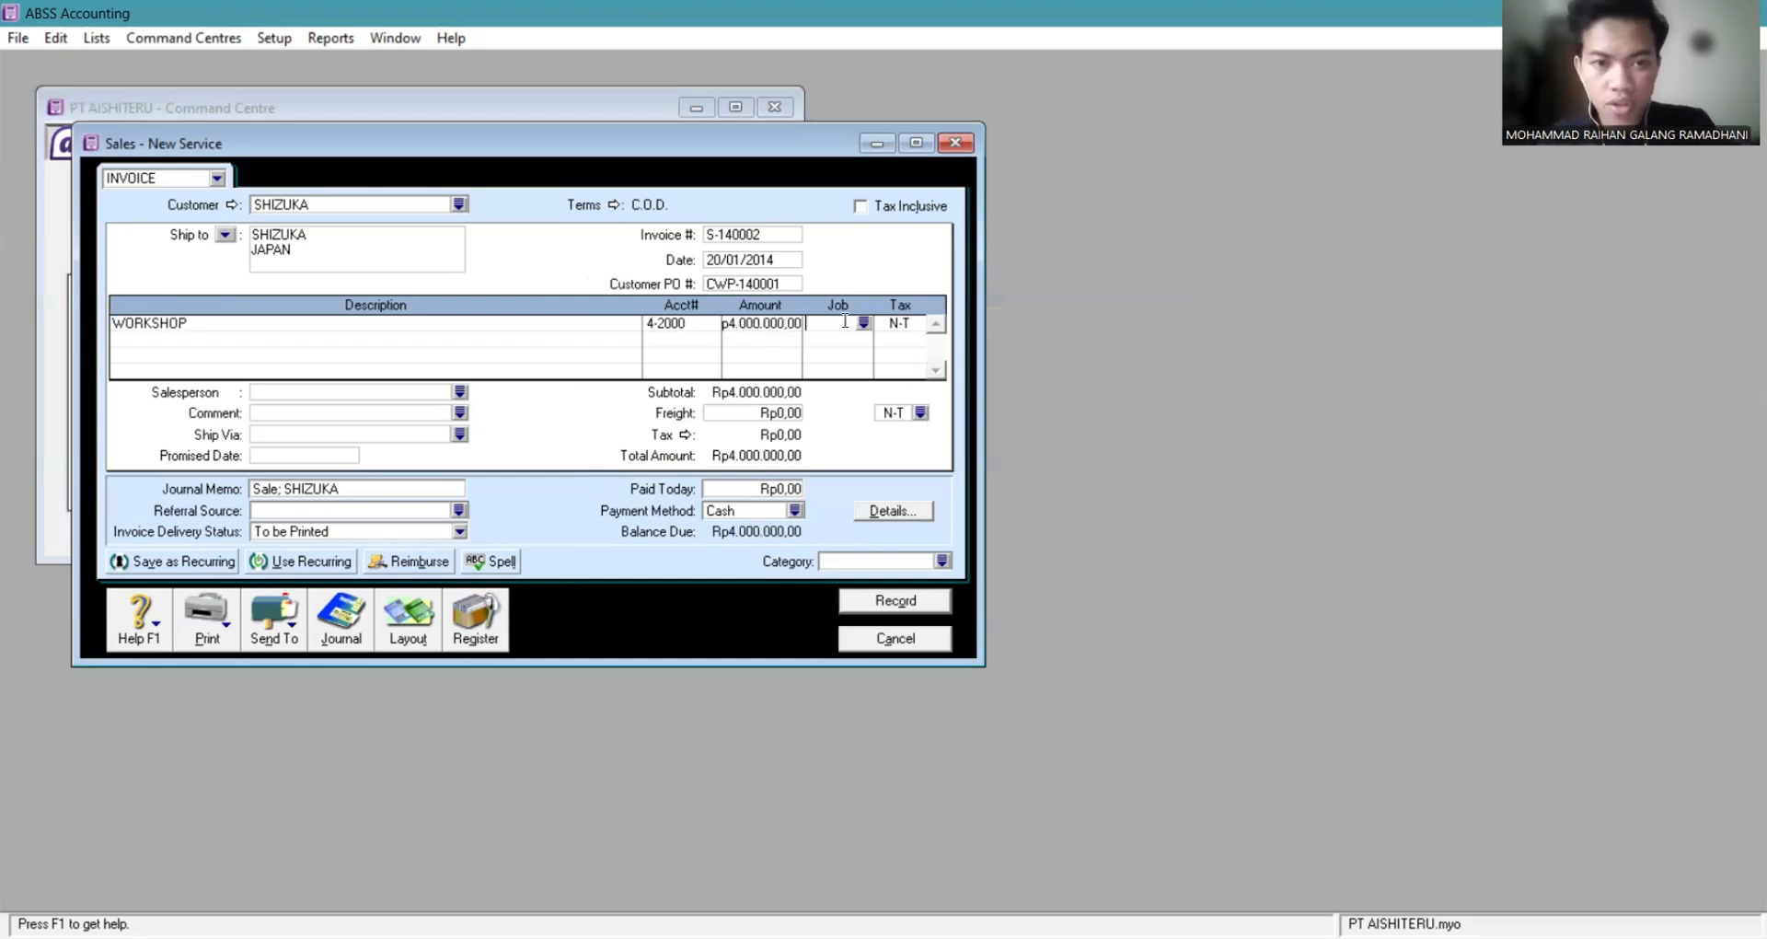
left_click(863, 322)
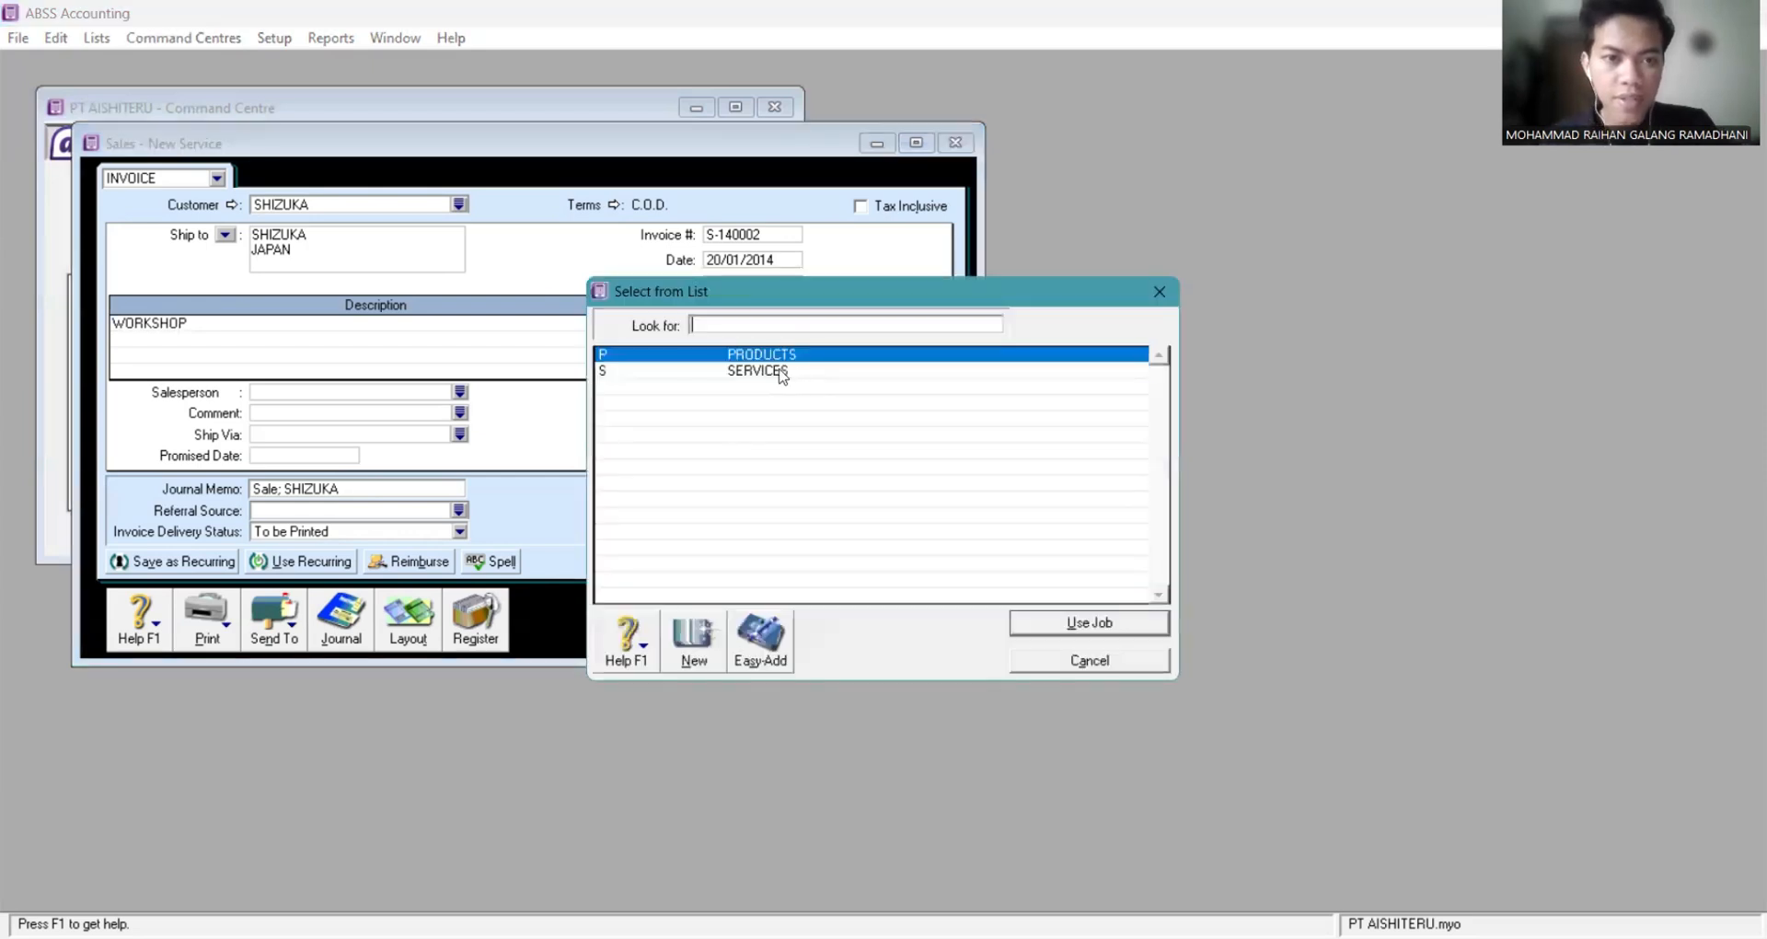
left_click(776, 374)
double_click(776, 375)
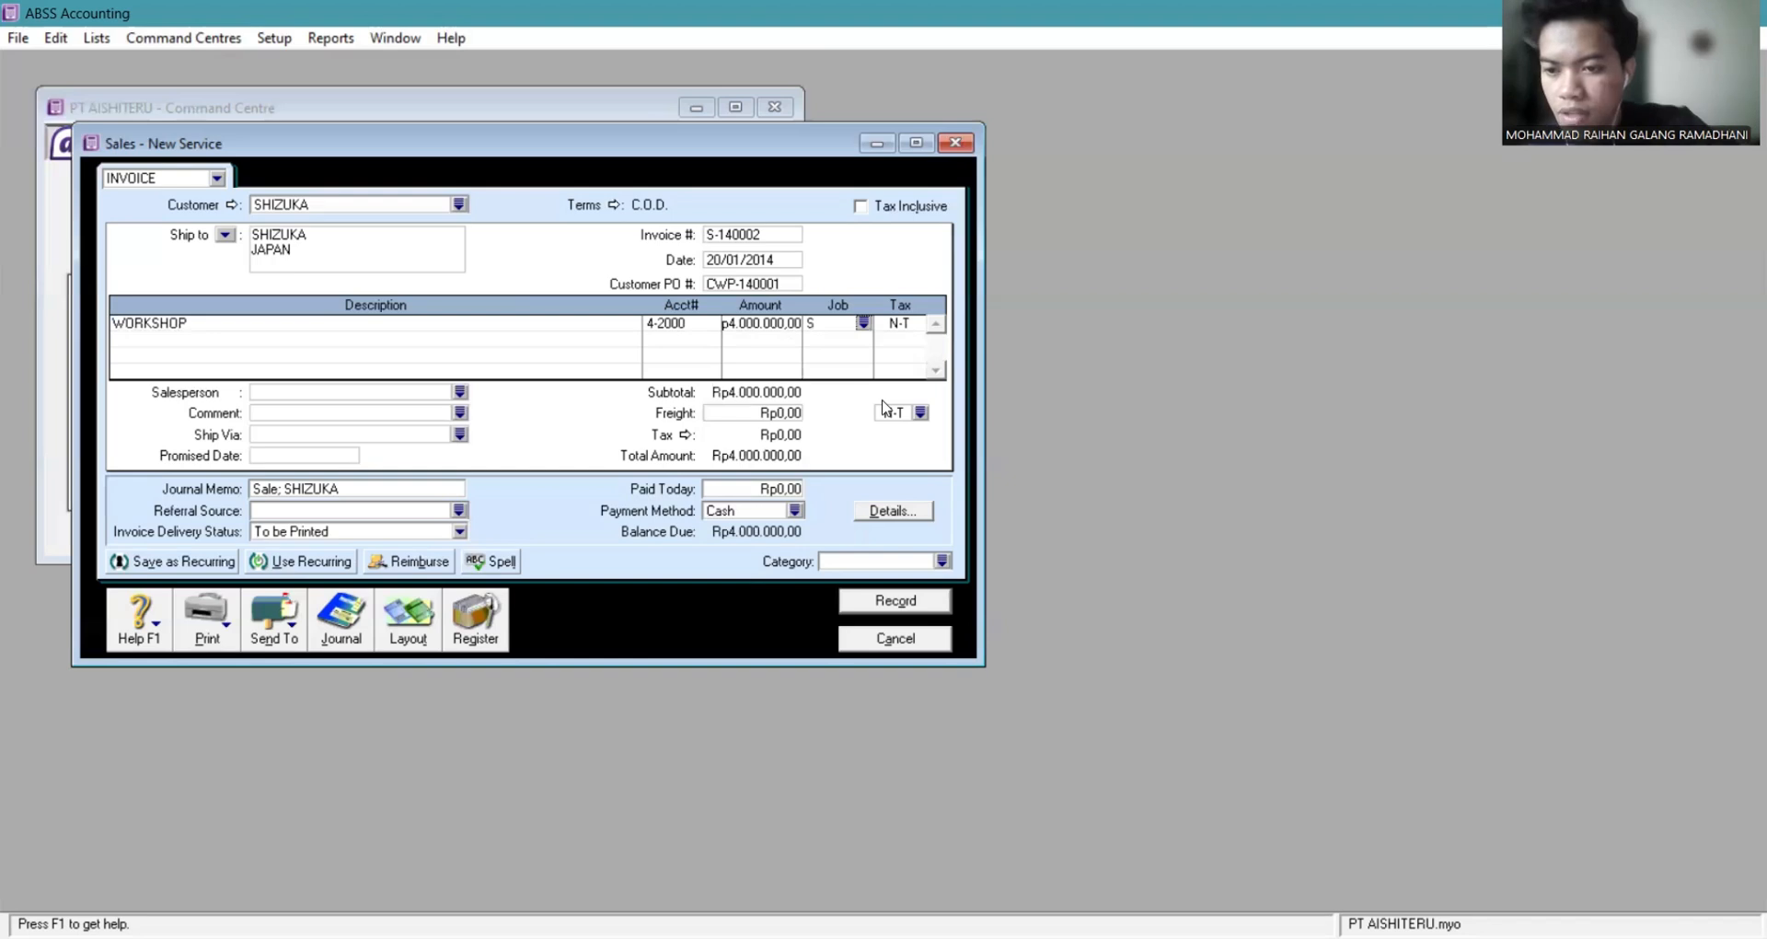
Set the WORKSHOP line's tax code to V00, the 0% Value Added Tax.
left_click(912, 323)
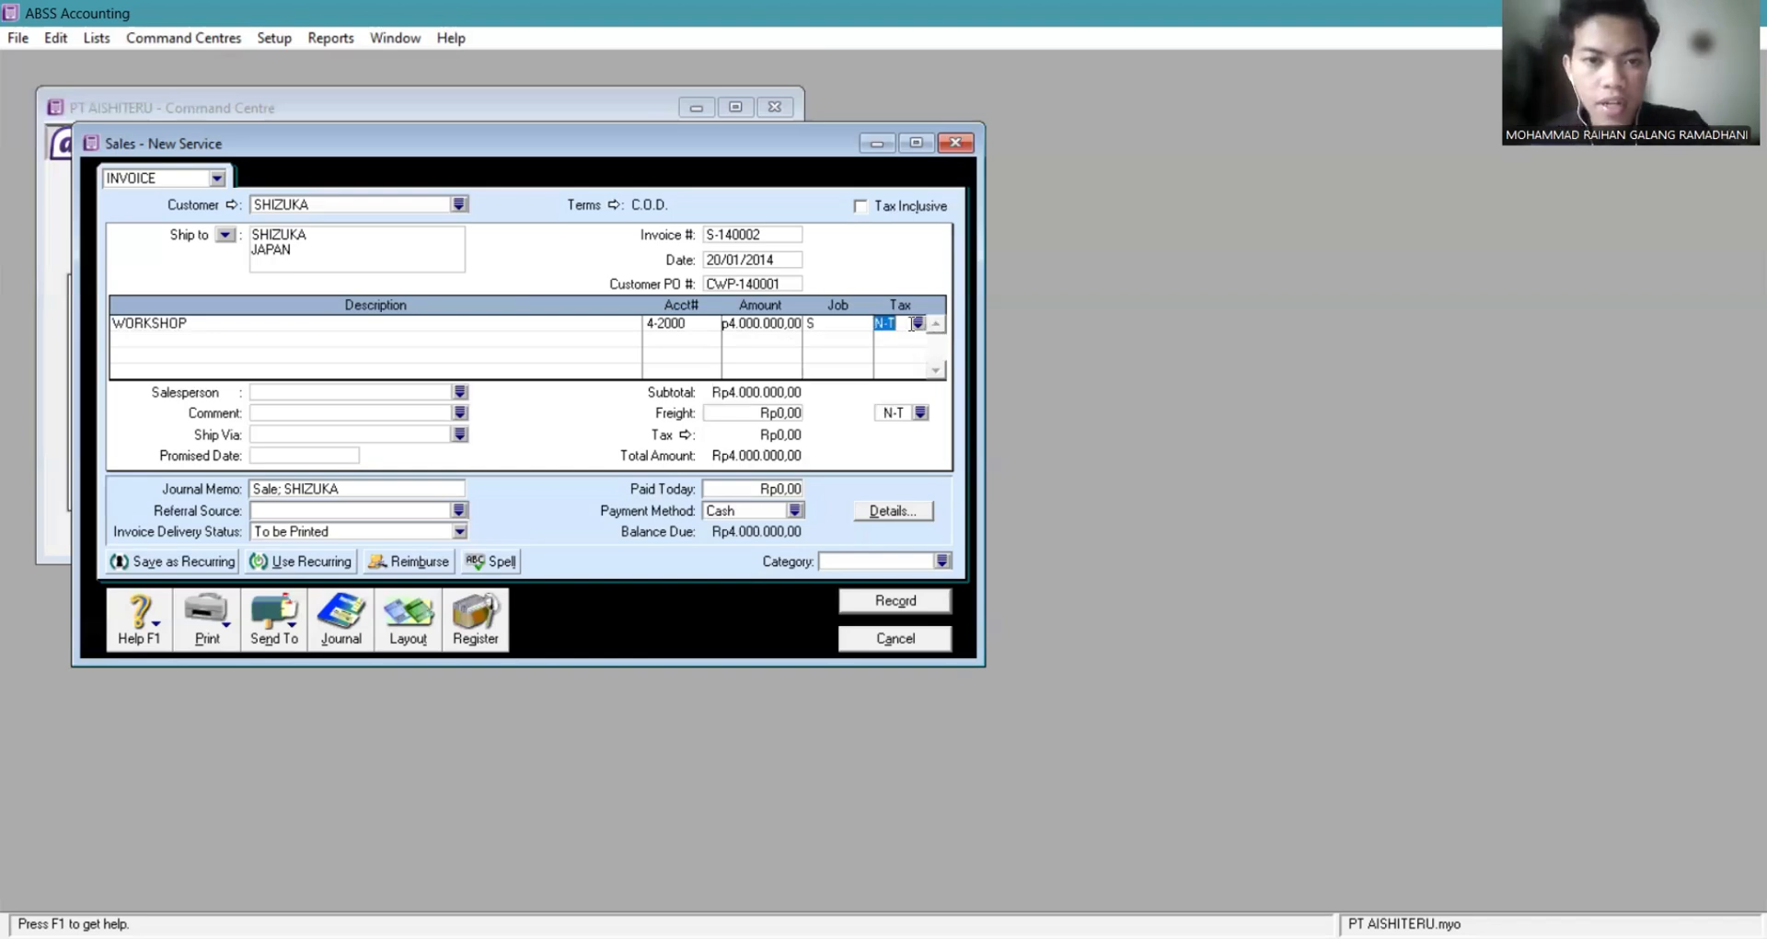
left_click(917, 324)
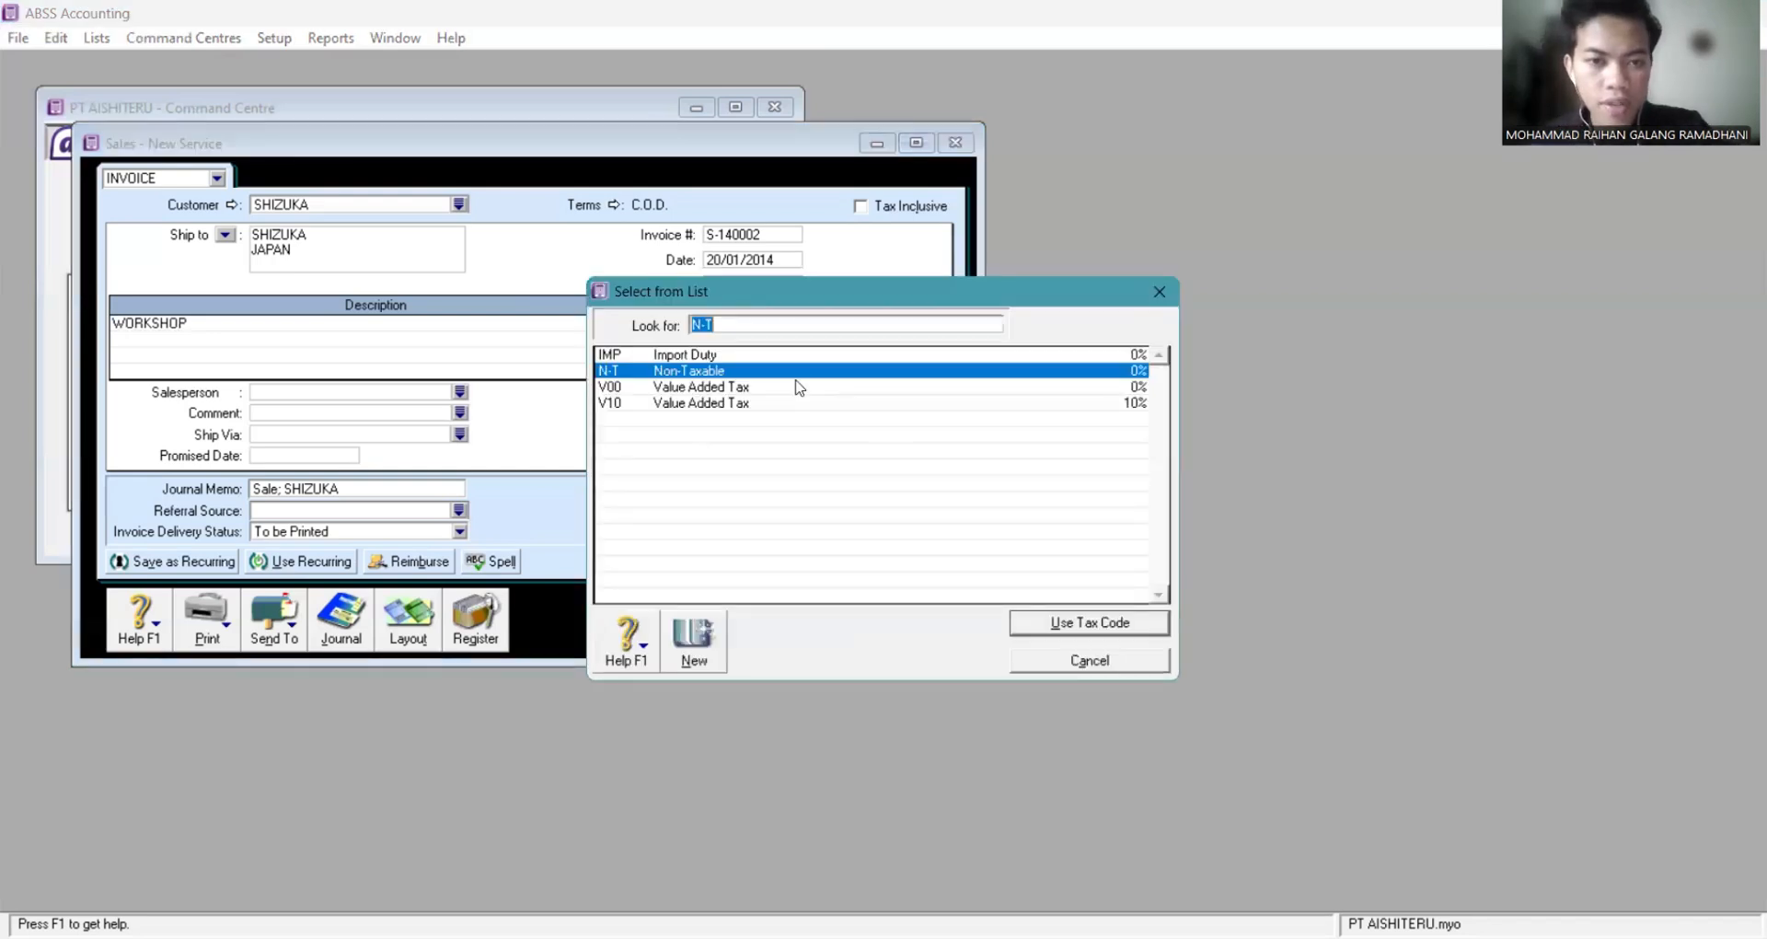
left_click(798, 387)
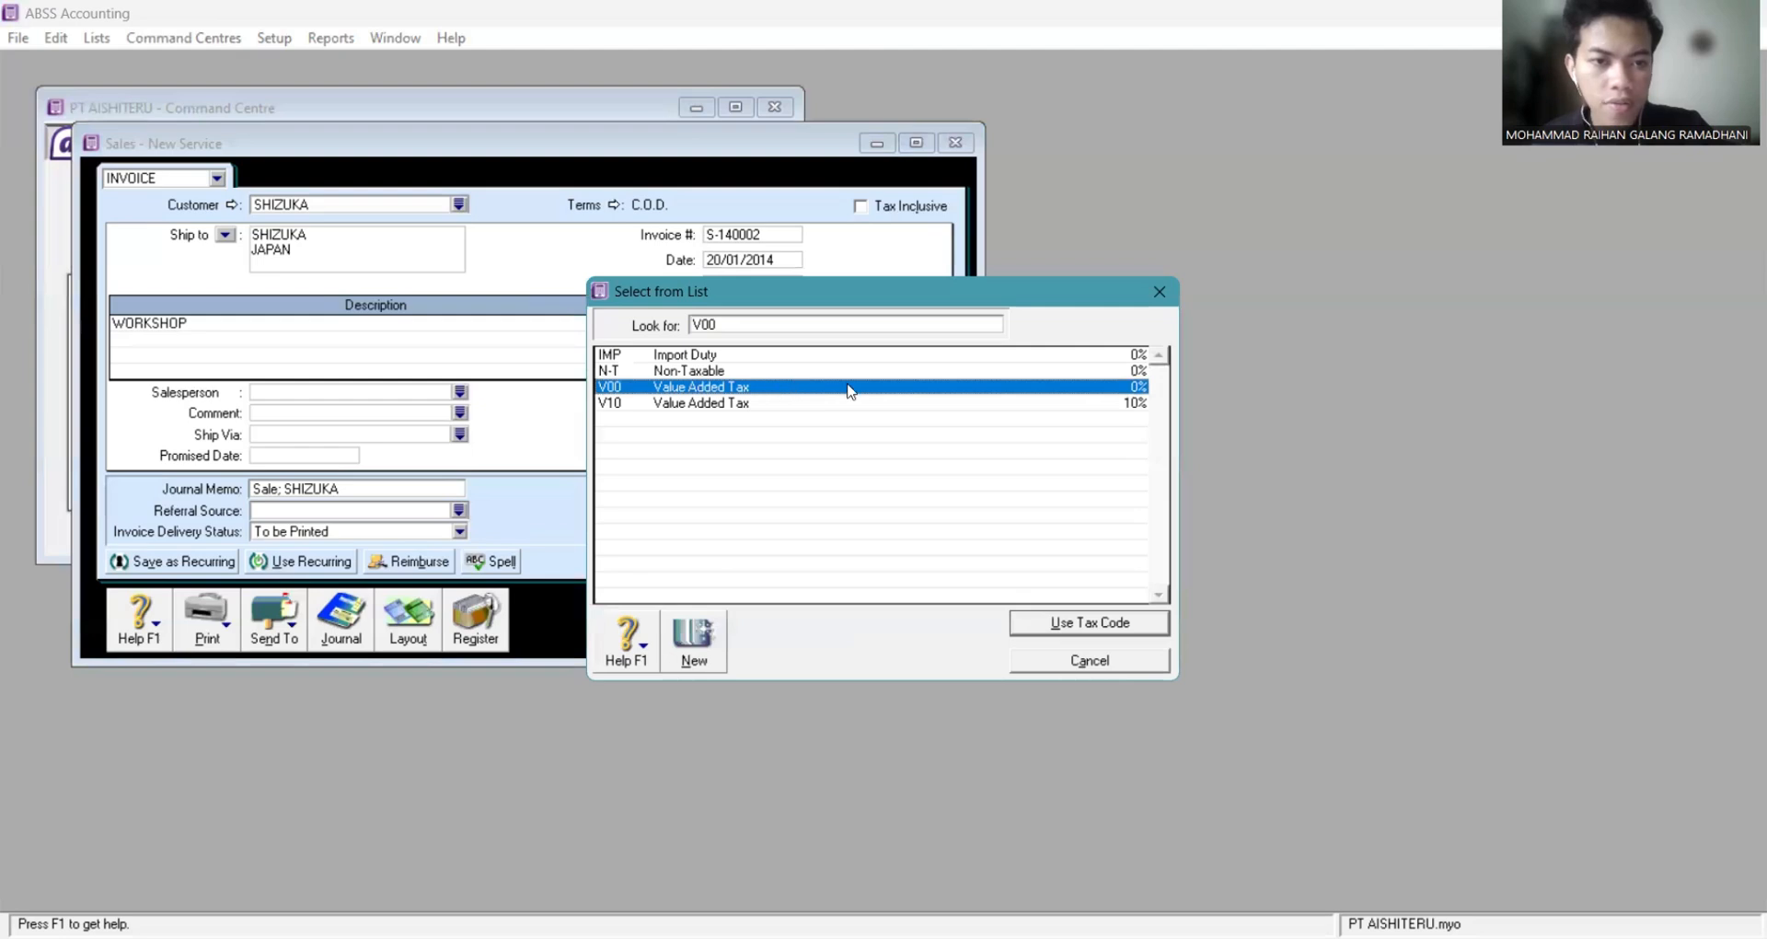
double_click(920, 388)
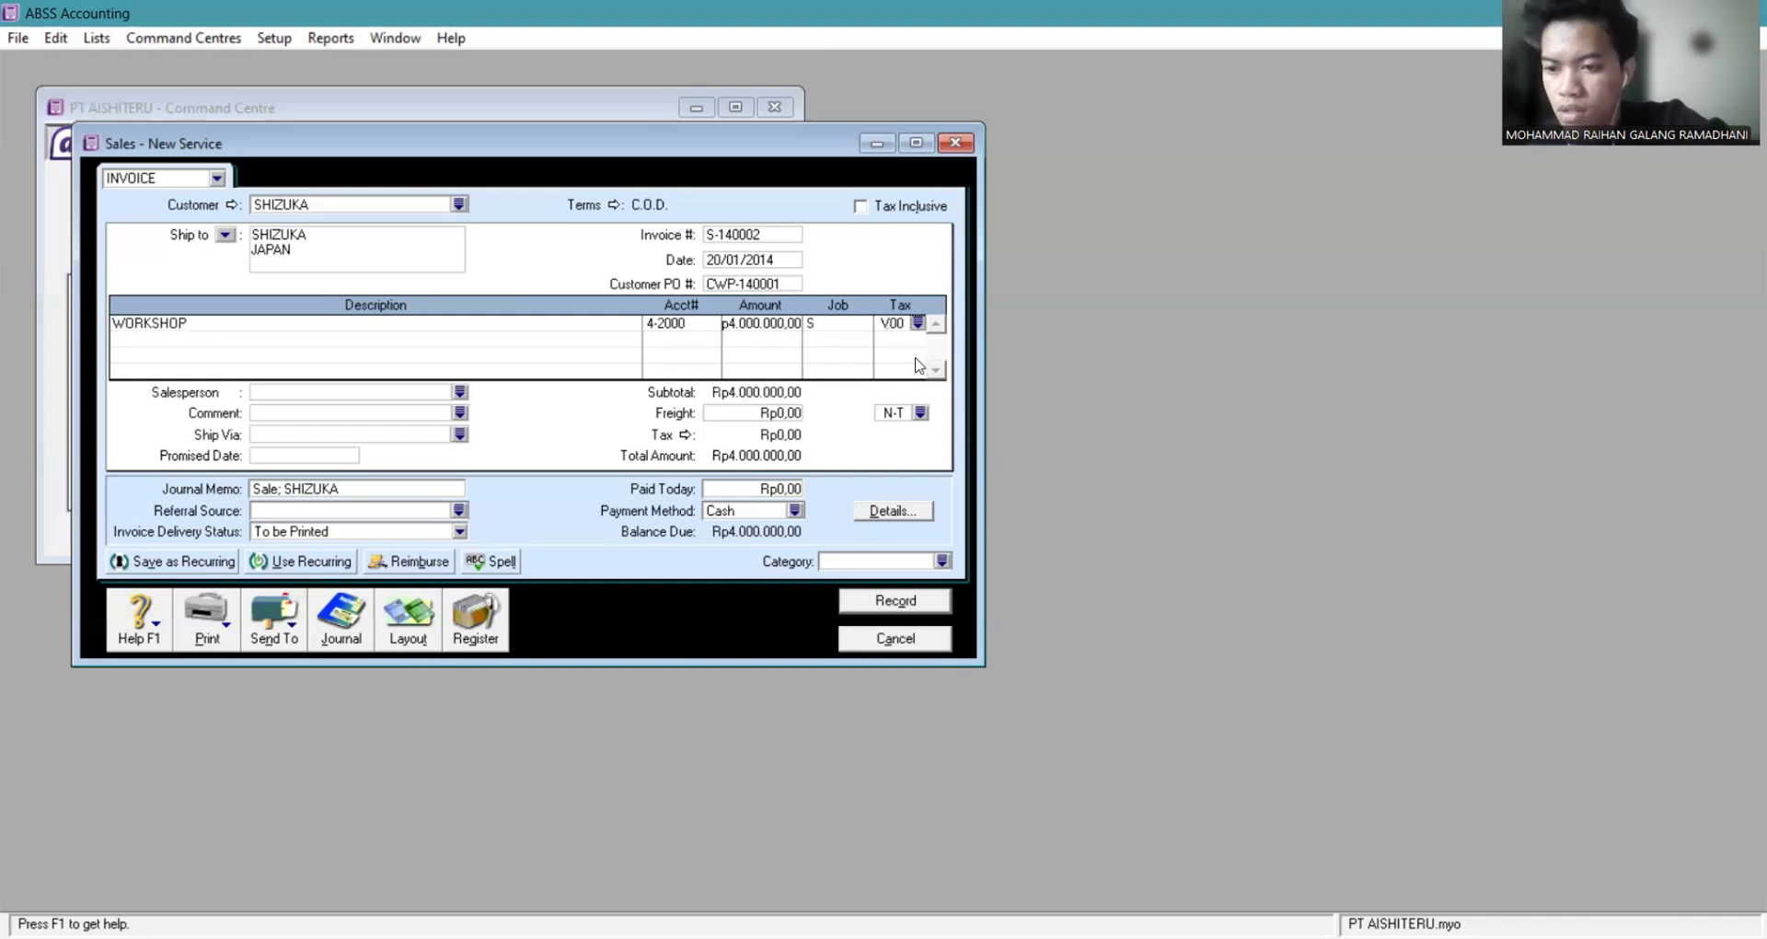
Assign the first employee in the employee list as the invoice's salesperson.
left_click(460, 393)
left_click(707, 357)
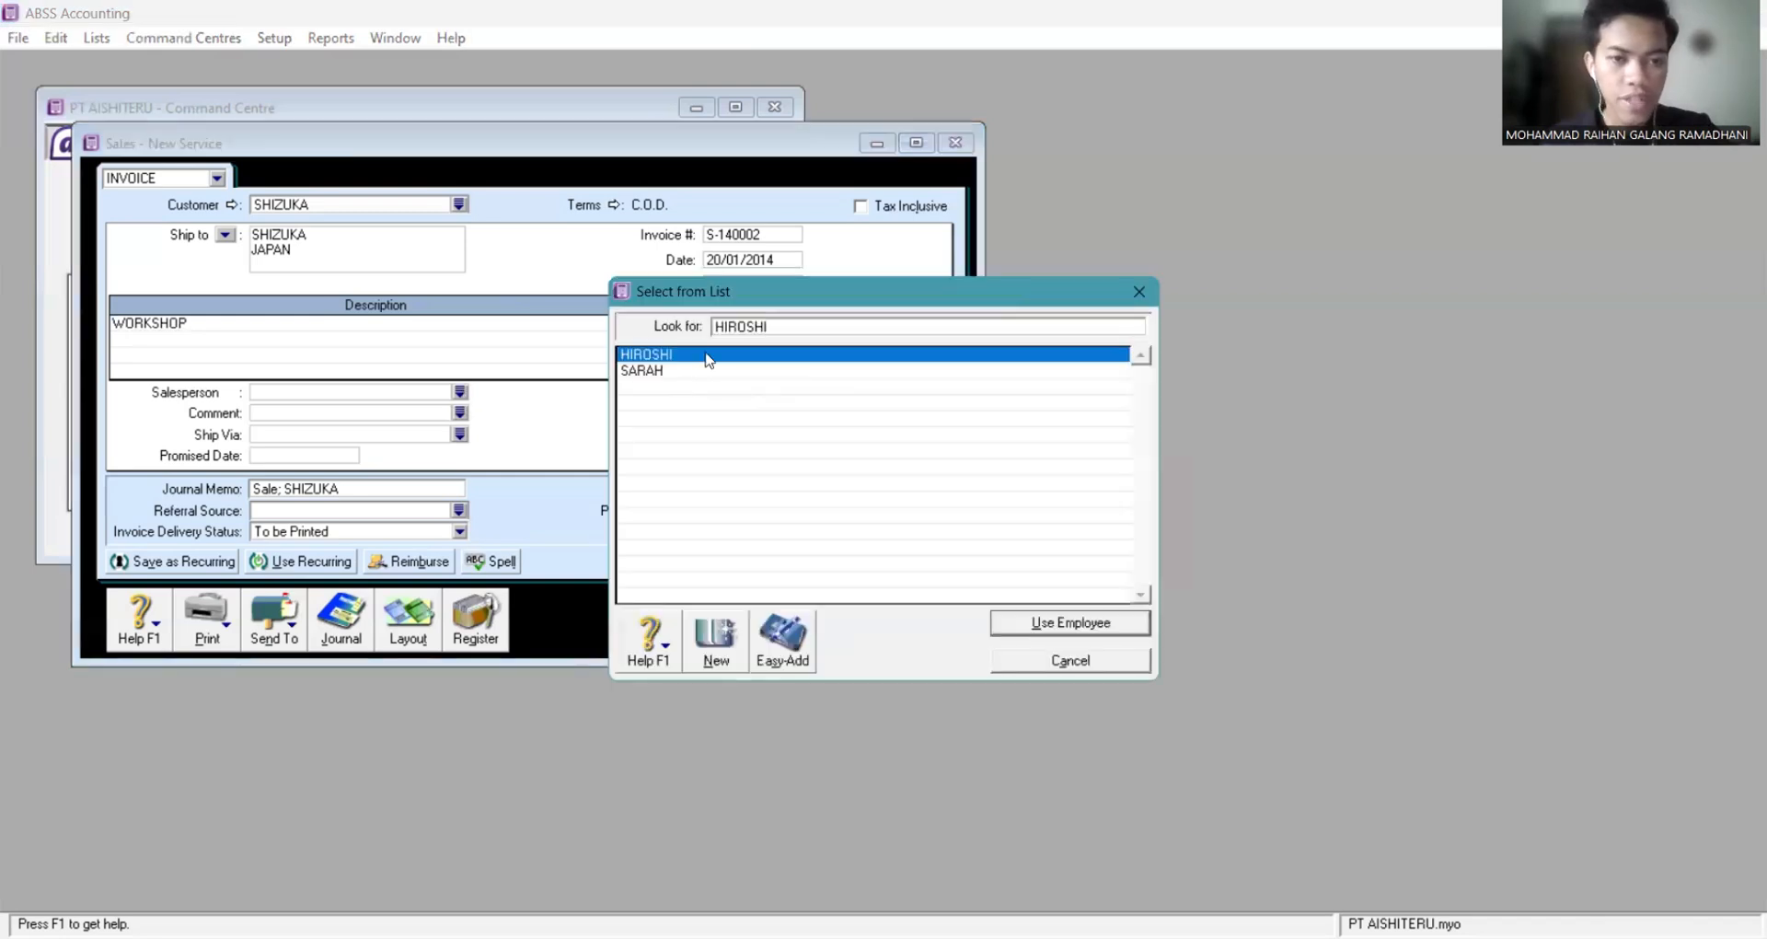
left_click(708, 358)
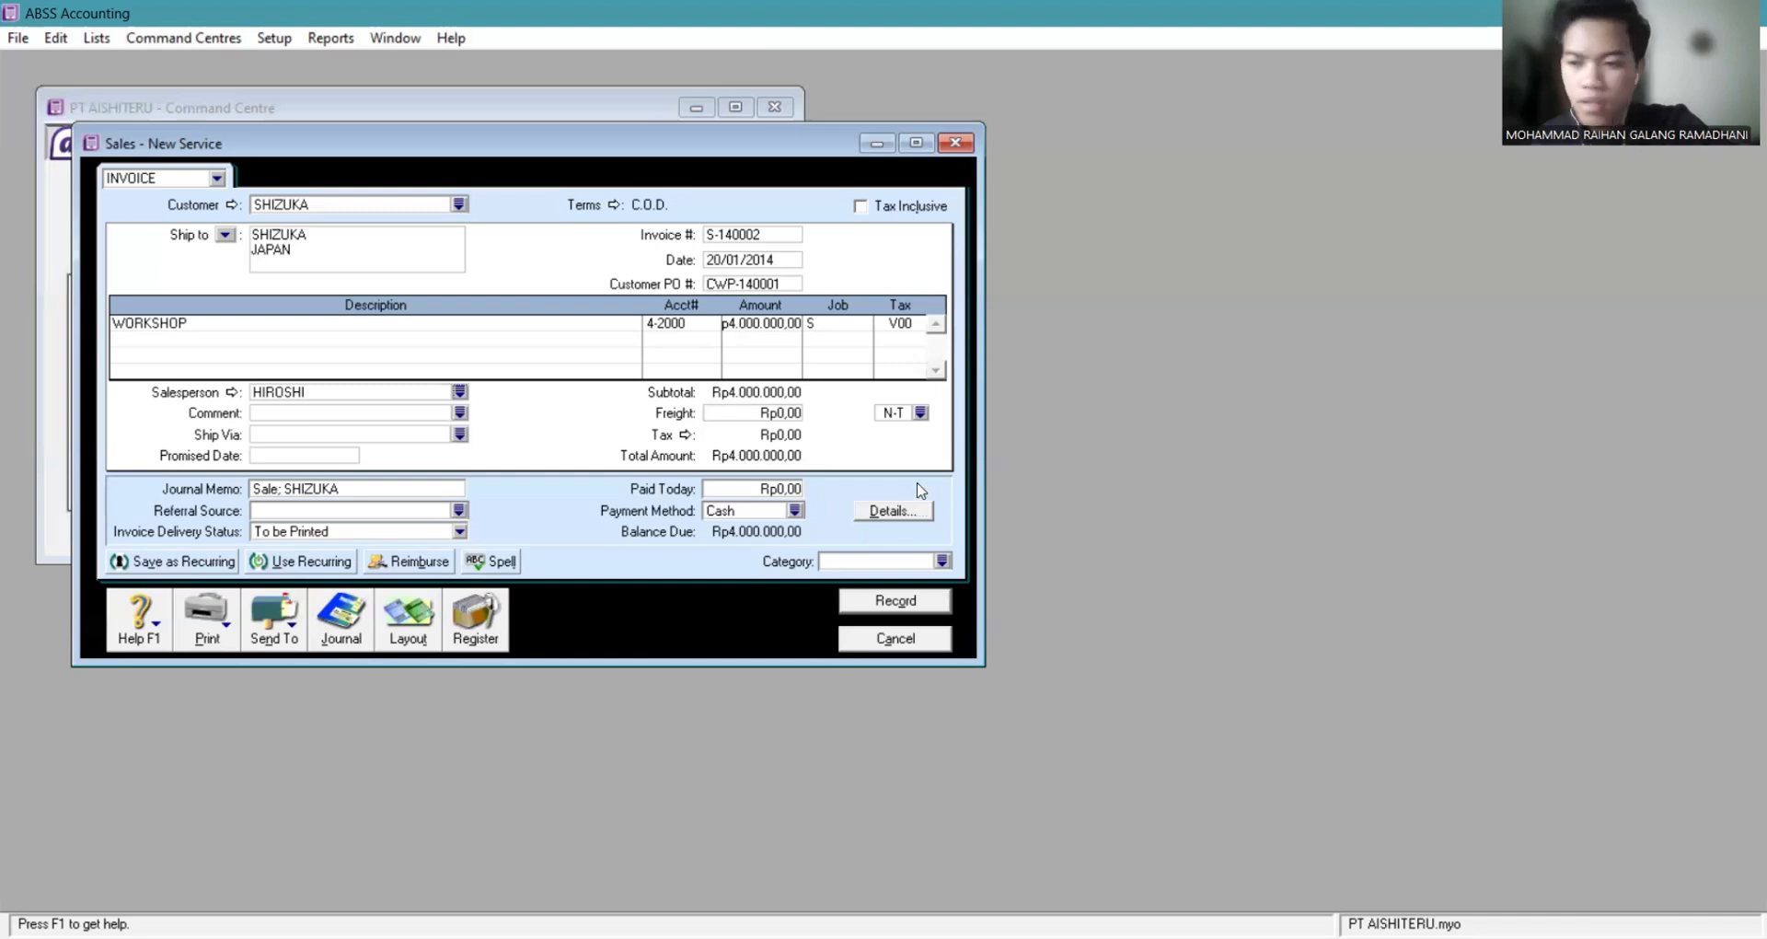
Set the freight tax code to V00, the 0% Value Added Tax.
left_click(921, 413)
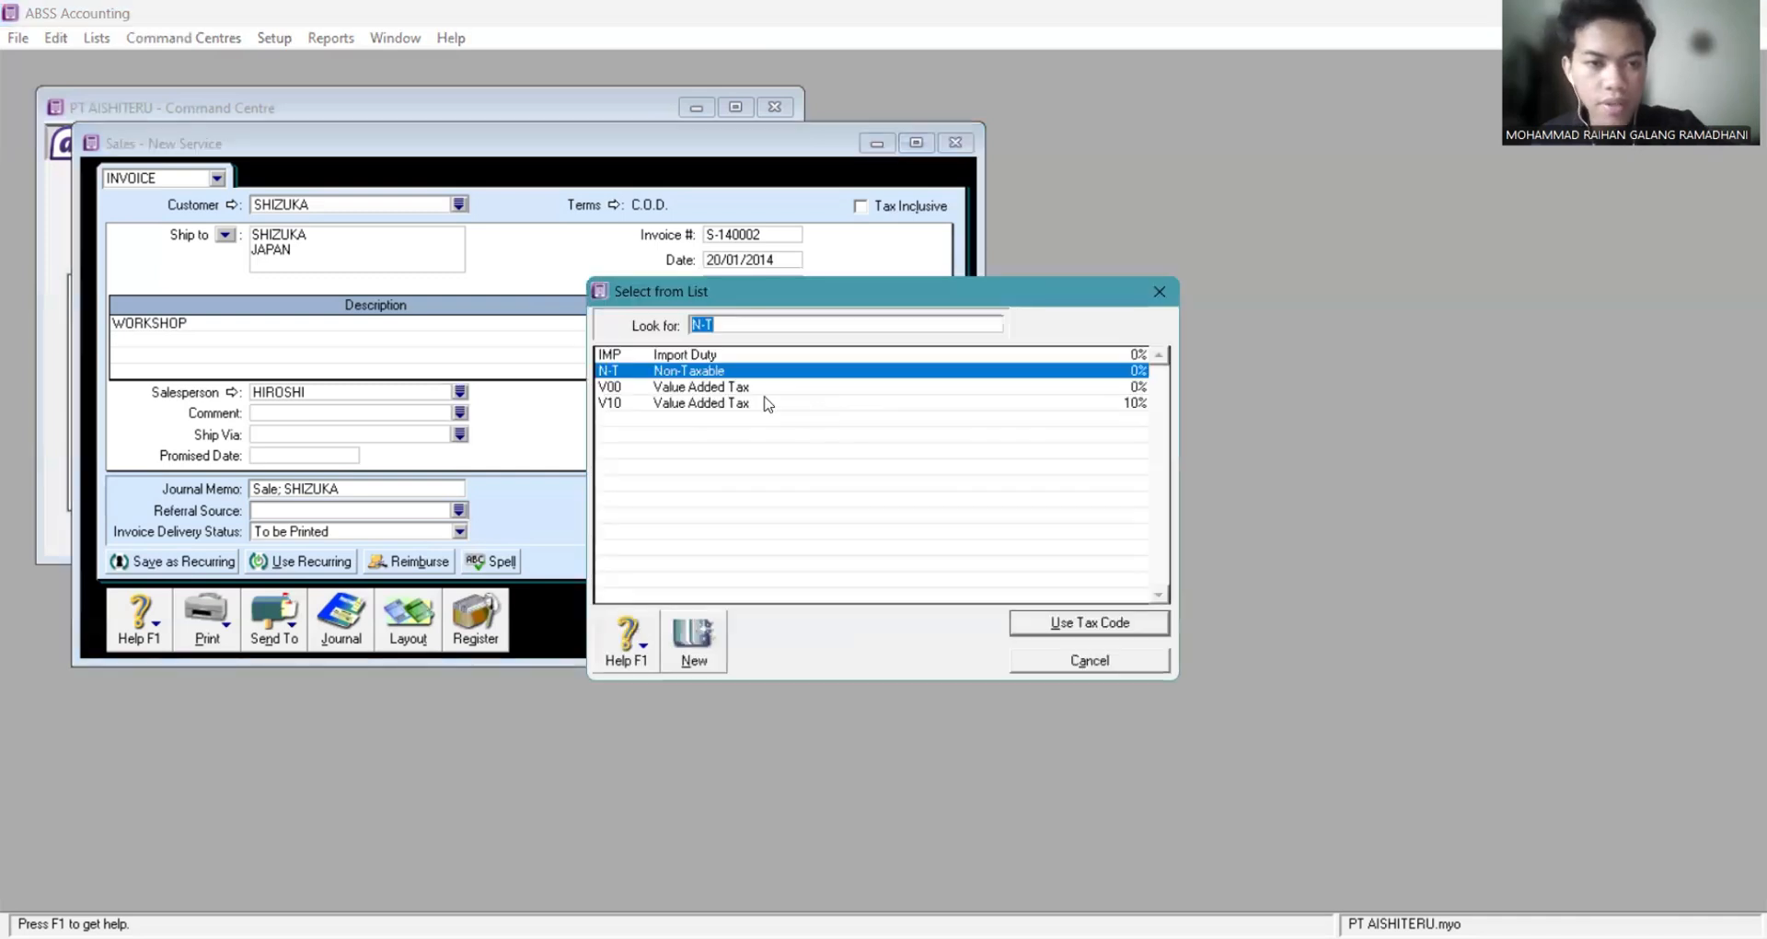
left_click(664, 390)
double_click(664, 390)
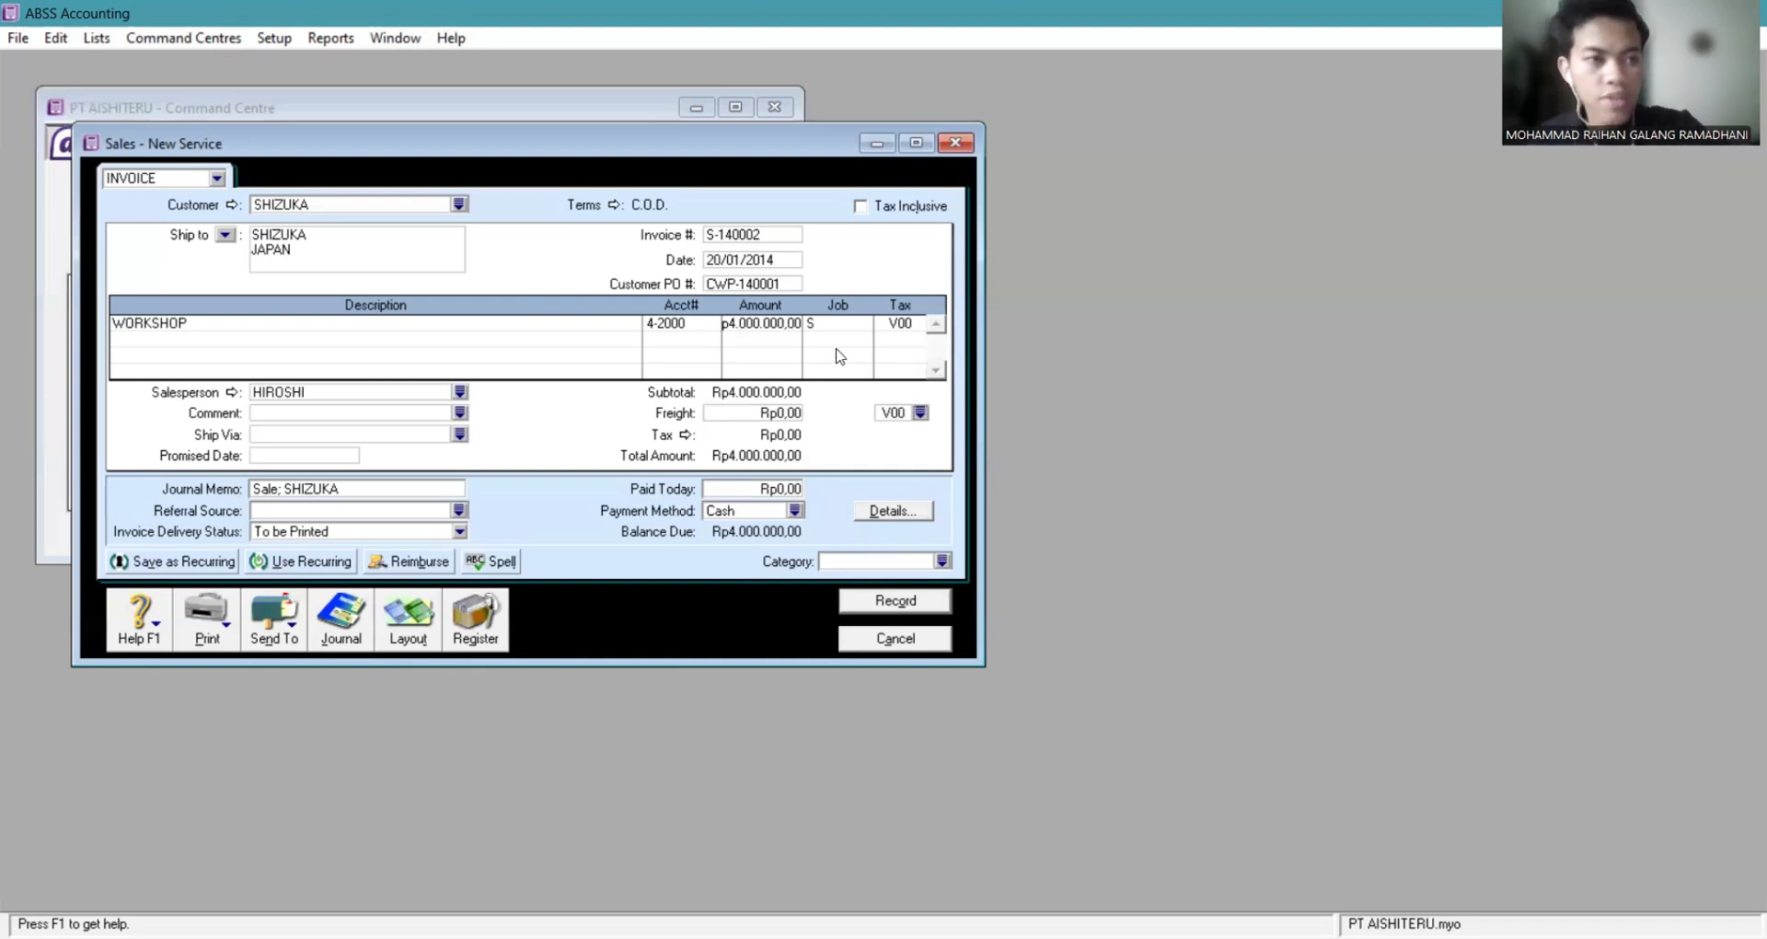
Assign the MALANG category (MLG) to the service invoice and record it.
left_click(920, 607)
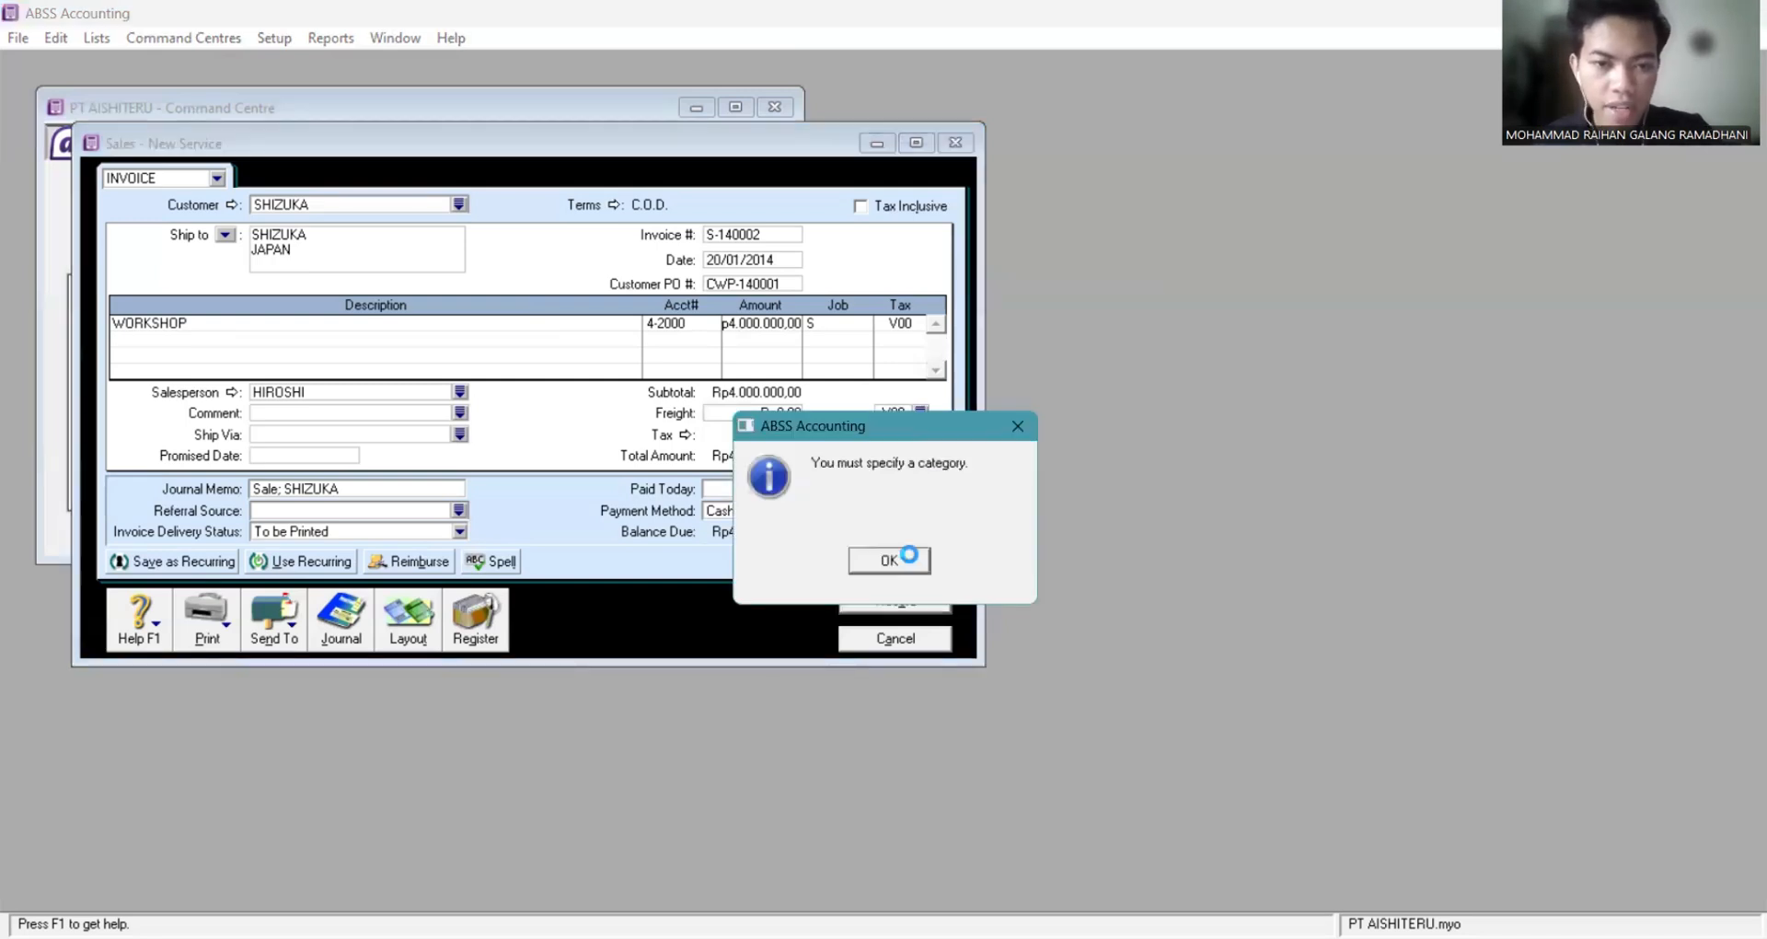
left_click(900, 558)
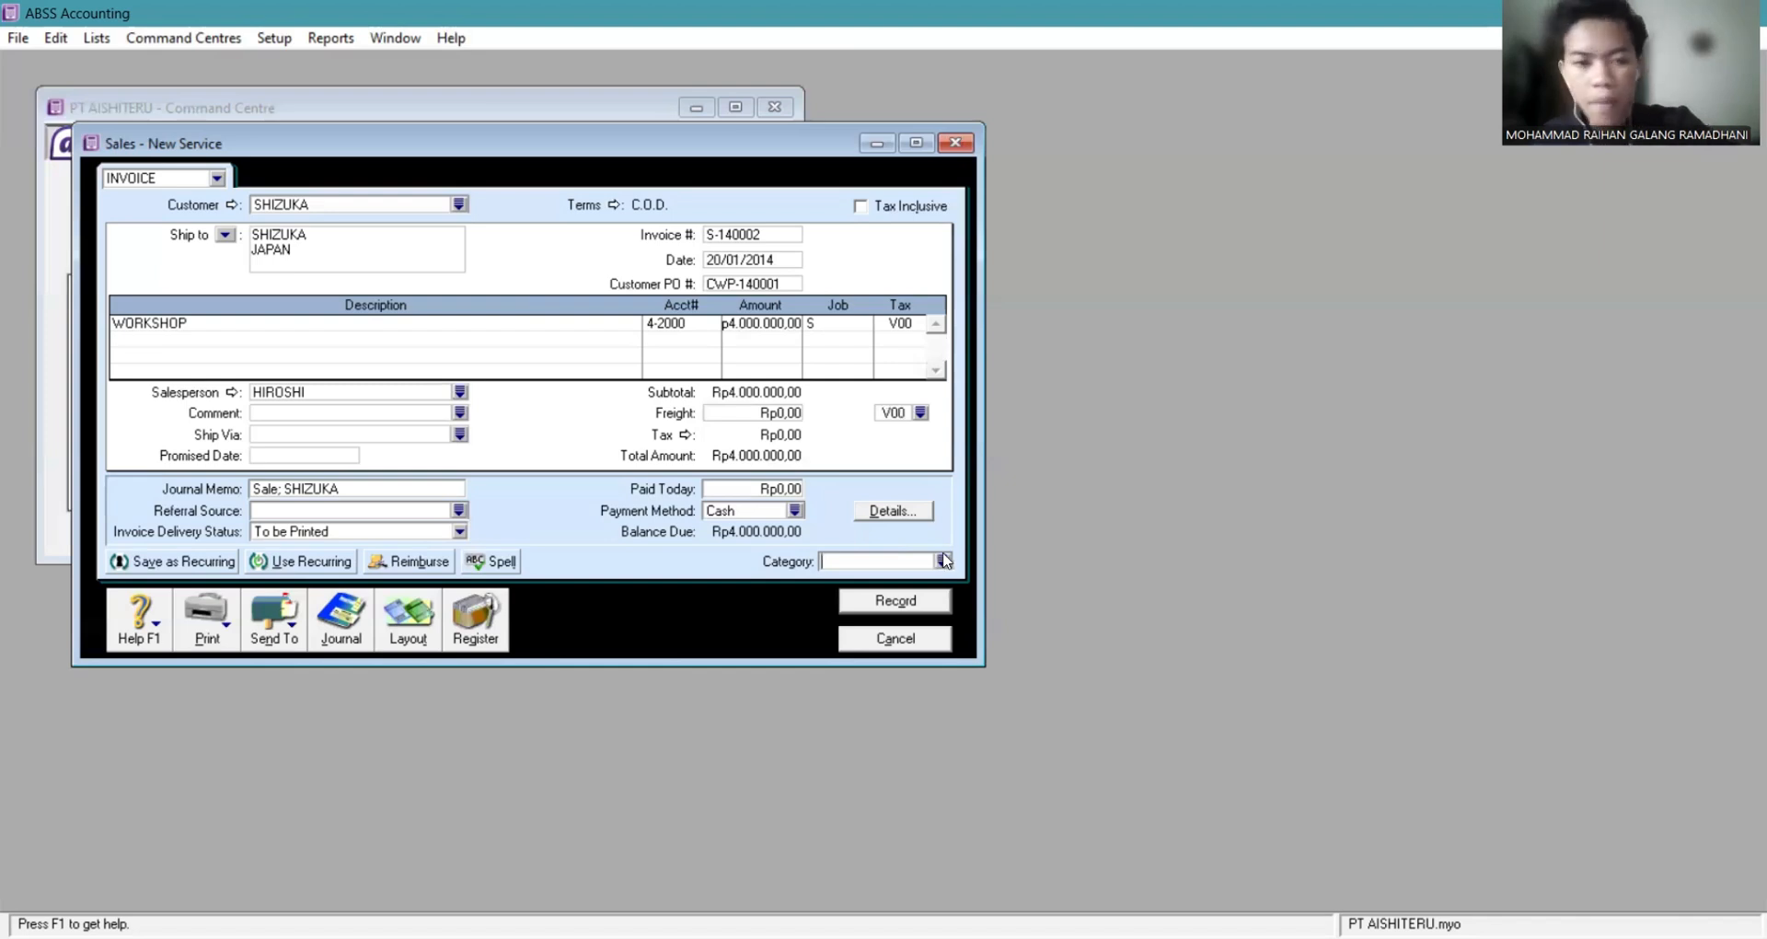
left_click(942, 560)
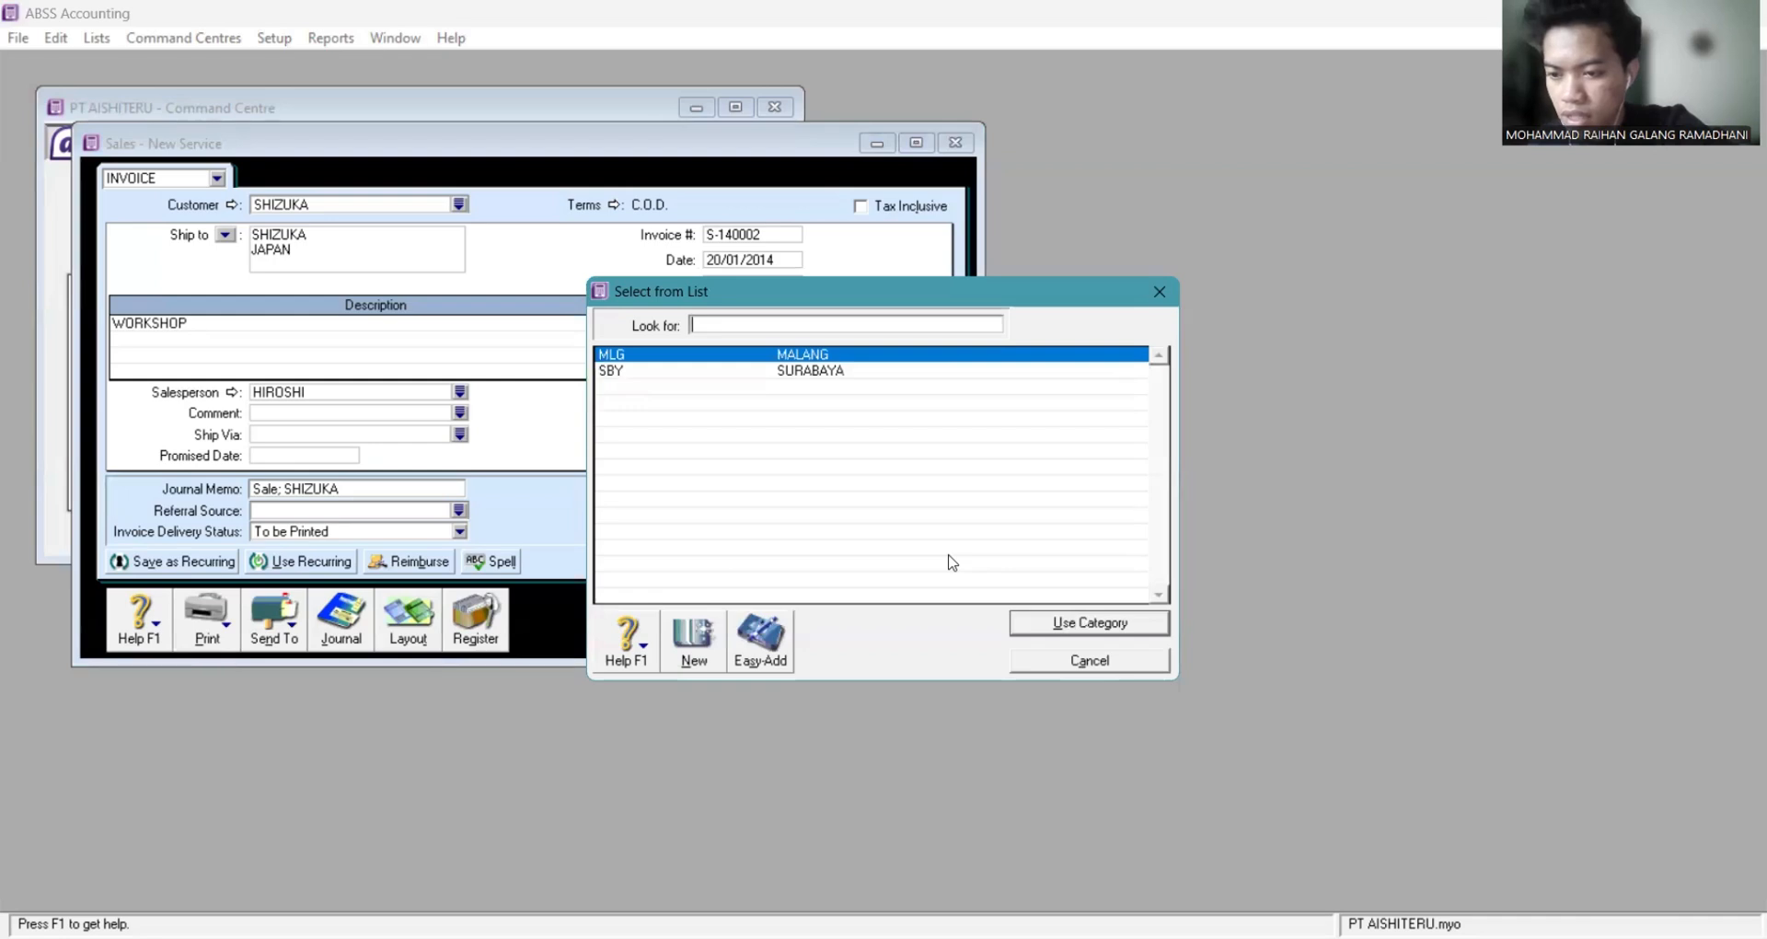
left_click(856, 358)
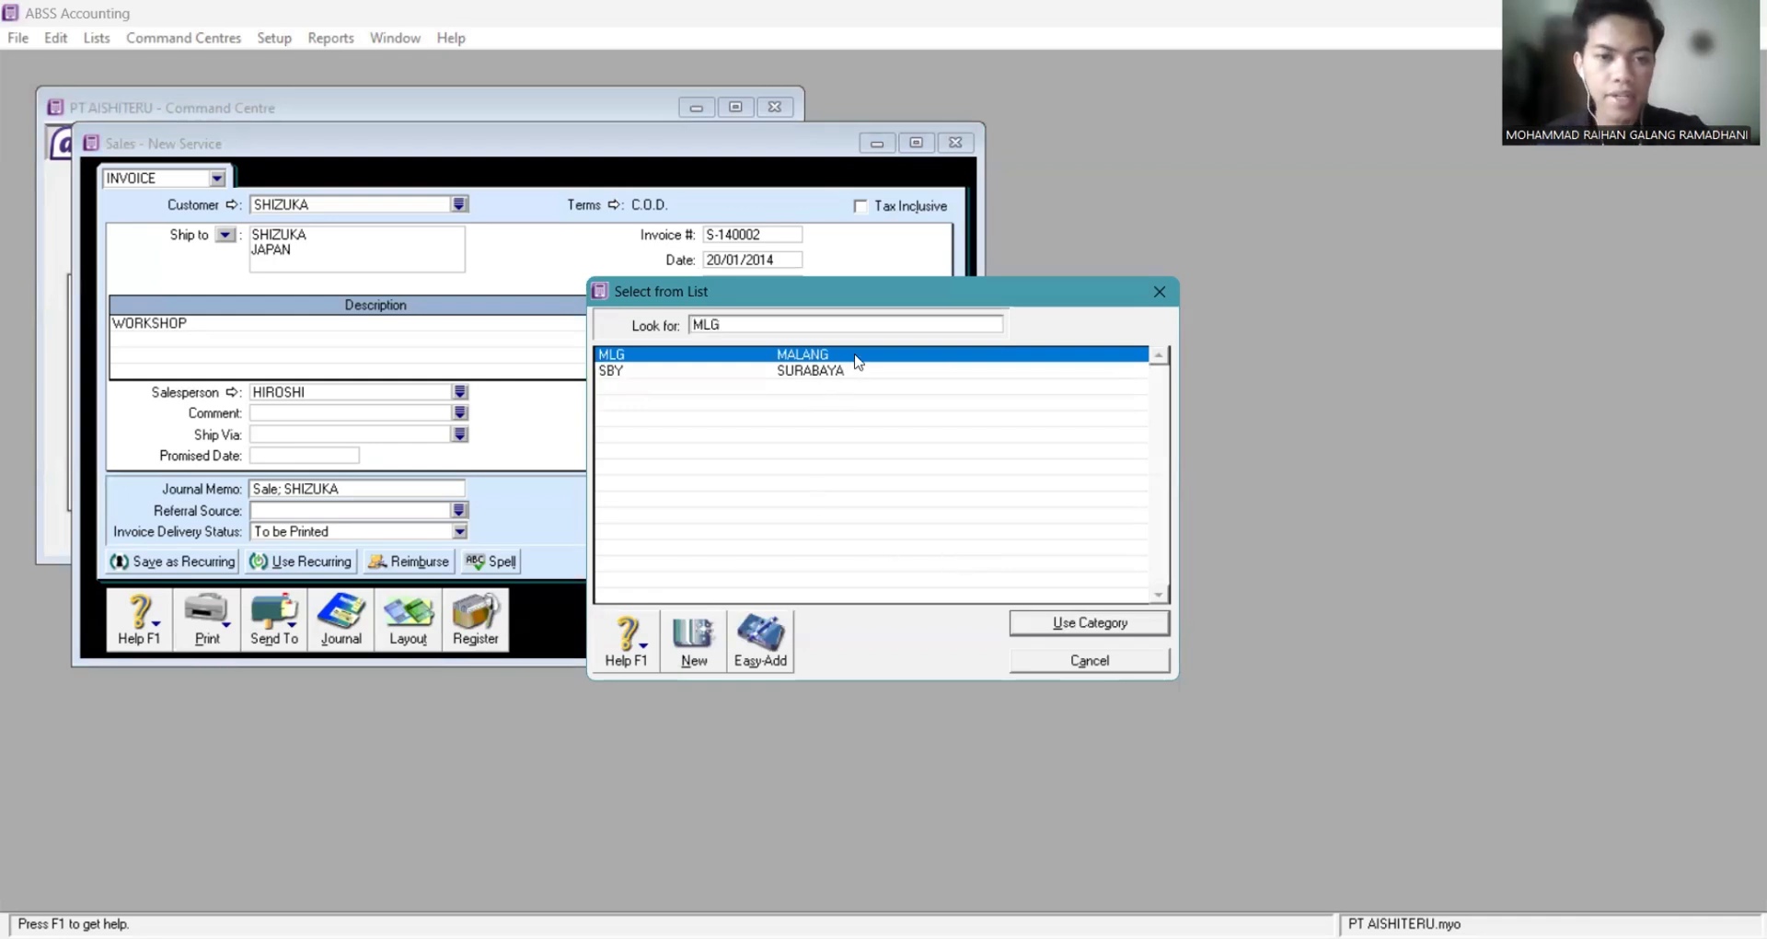
left_click(1126, 619)
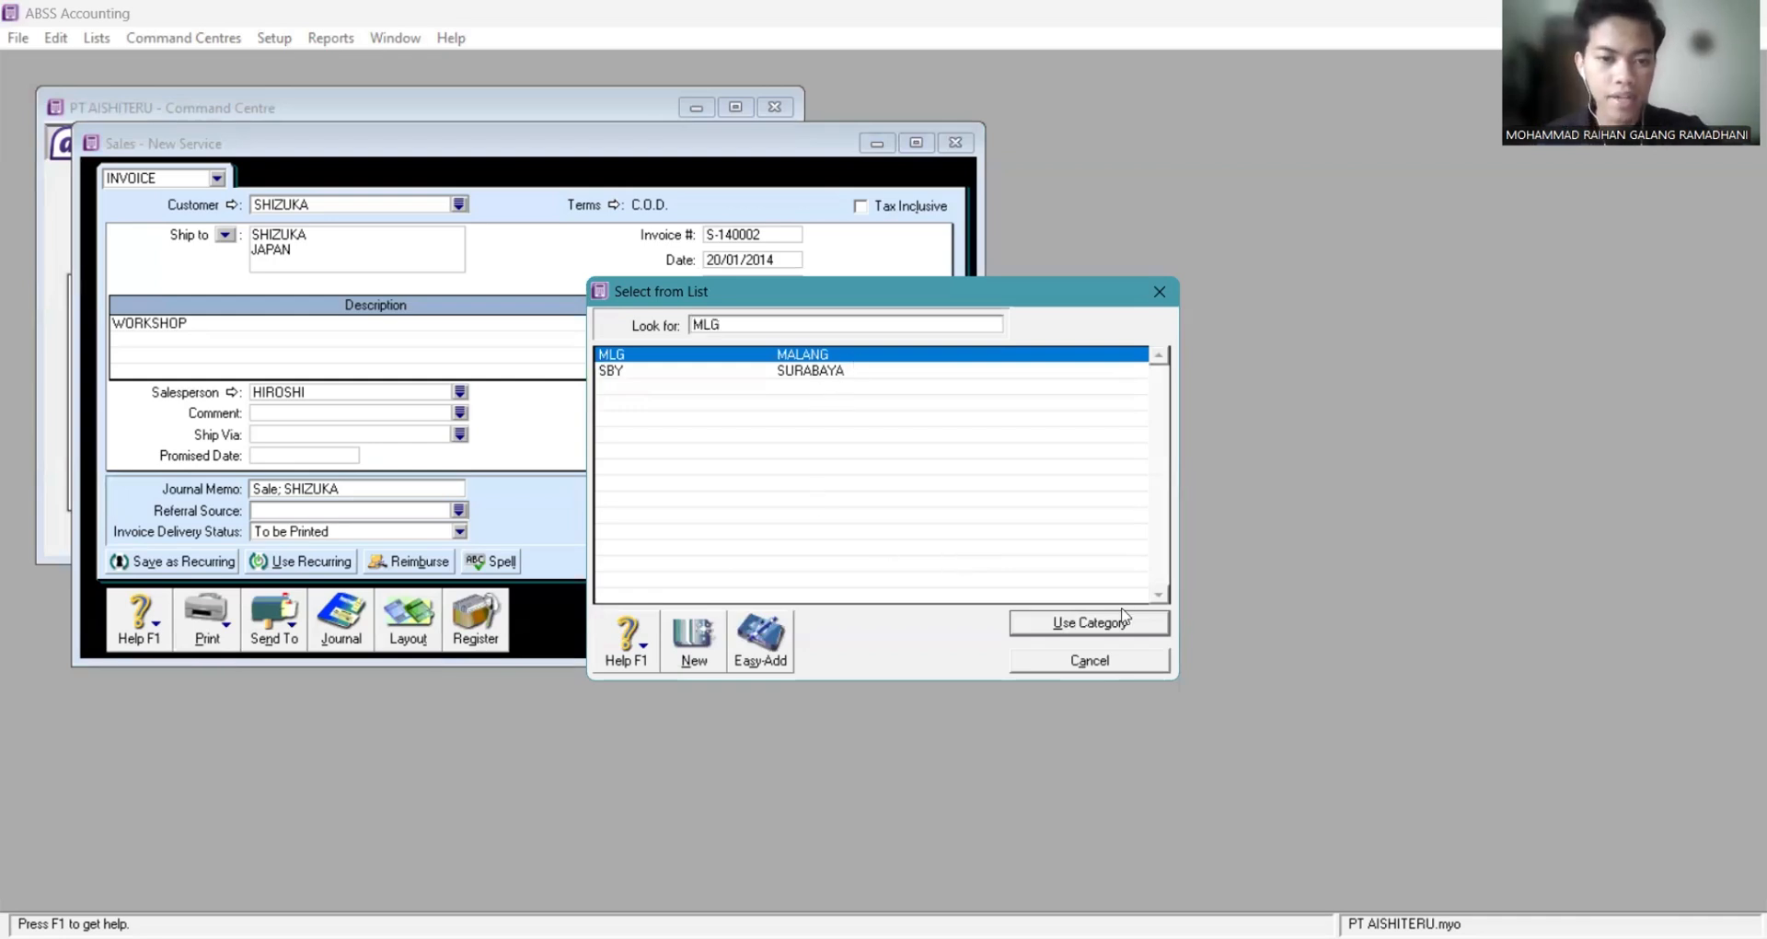
left_click(893, 599)
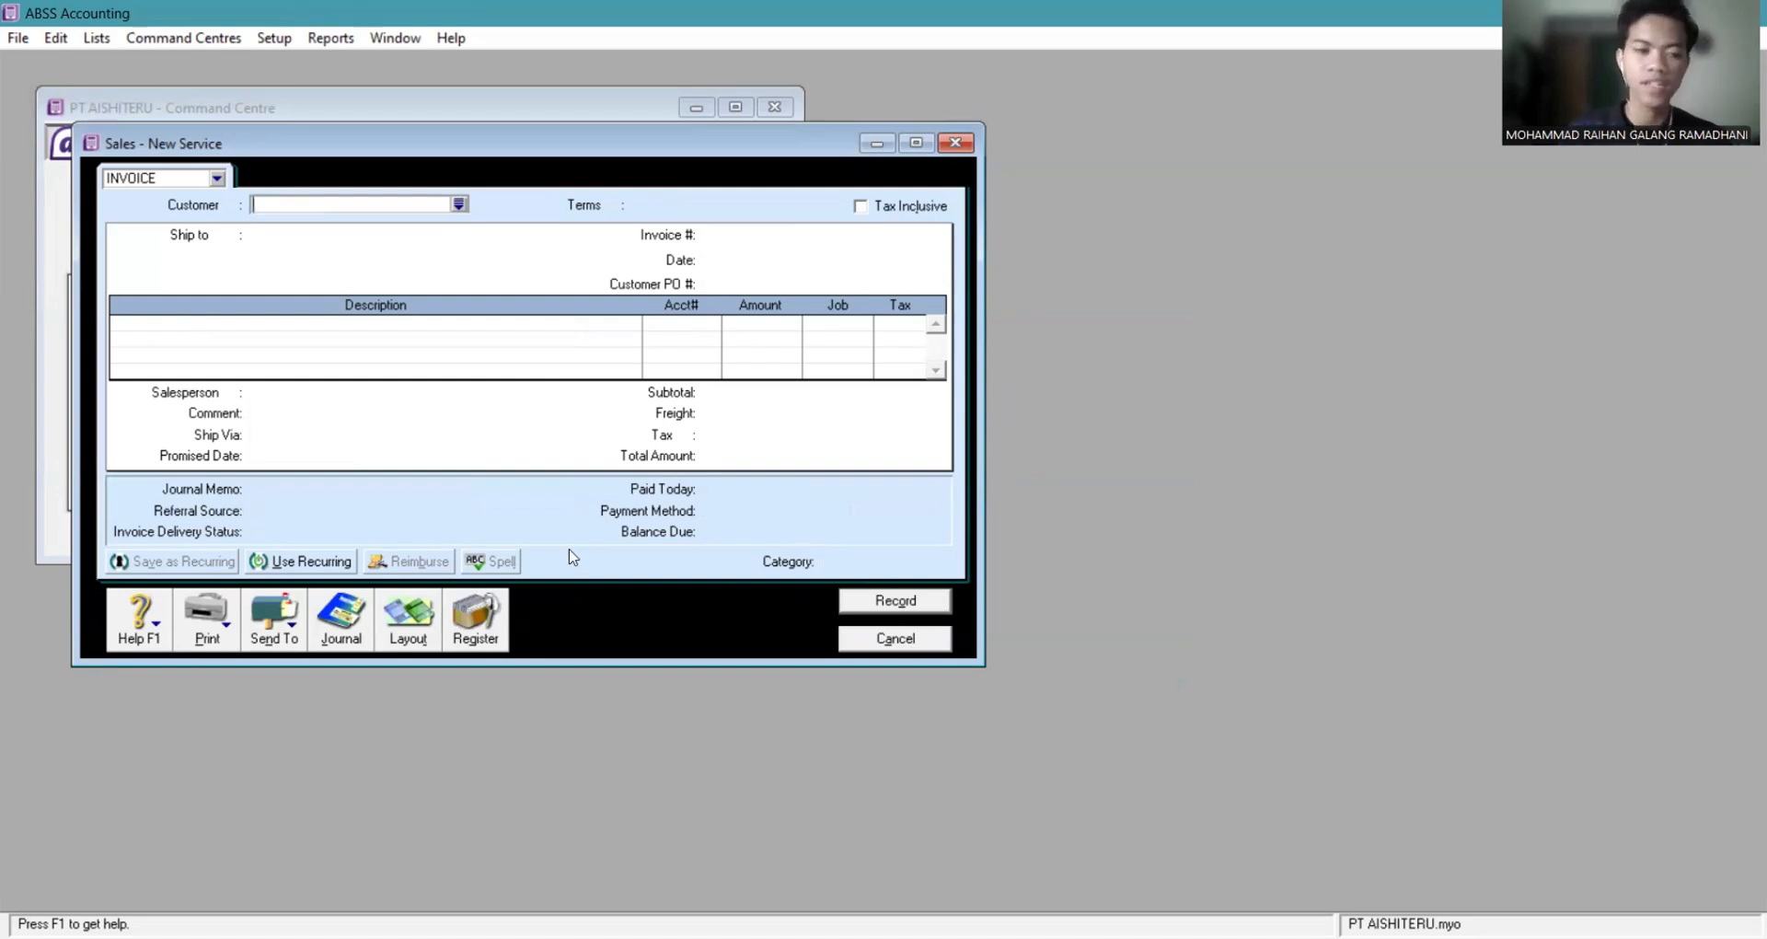
Review the journal entries of the recorded sales, including invoice S-140002, and close the journal and the sales entry window.
left_click(341, 615)
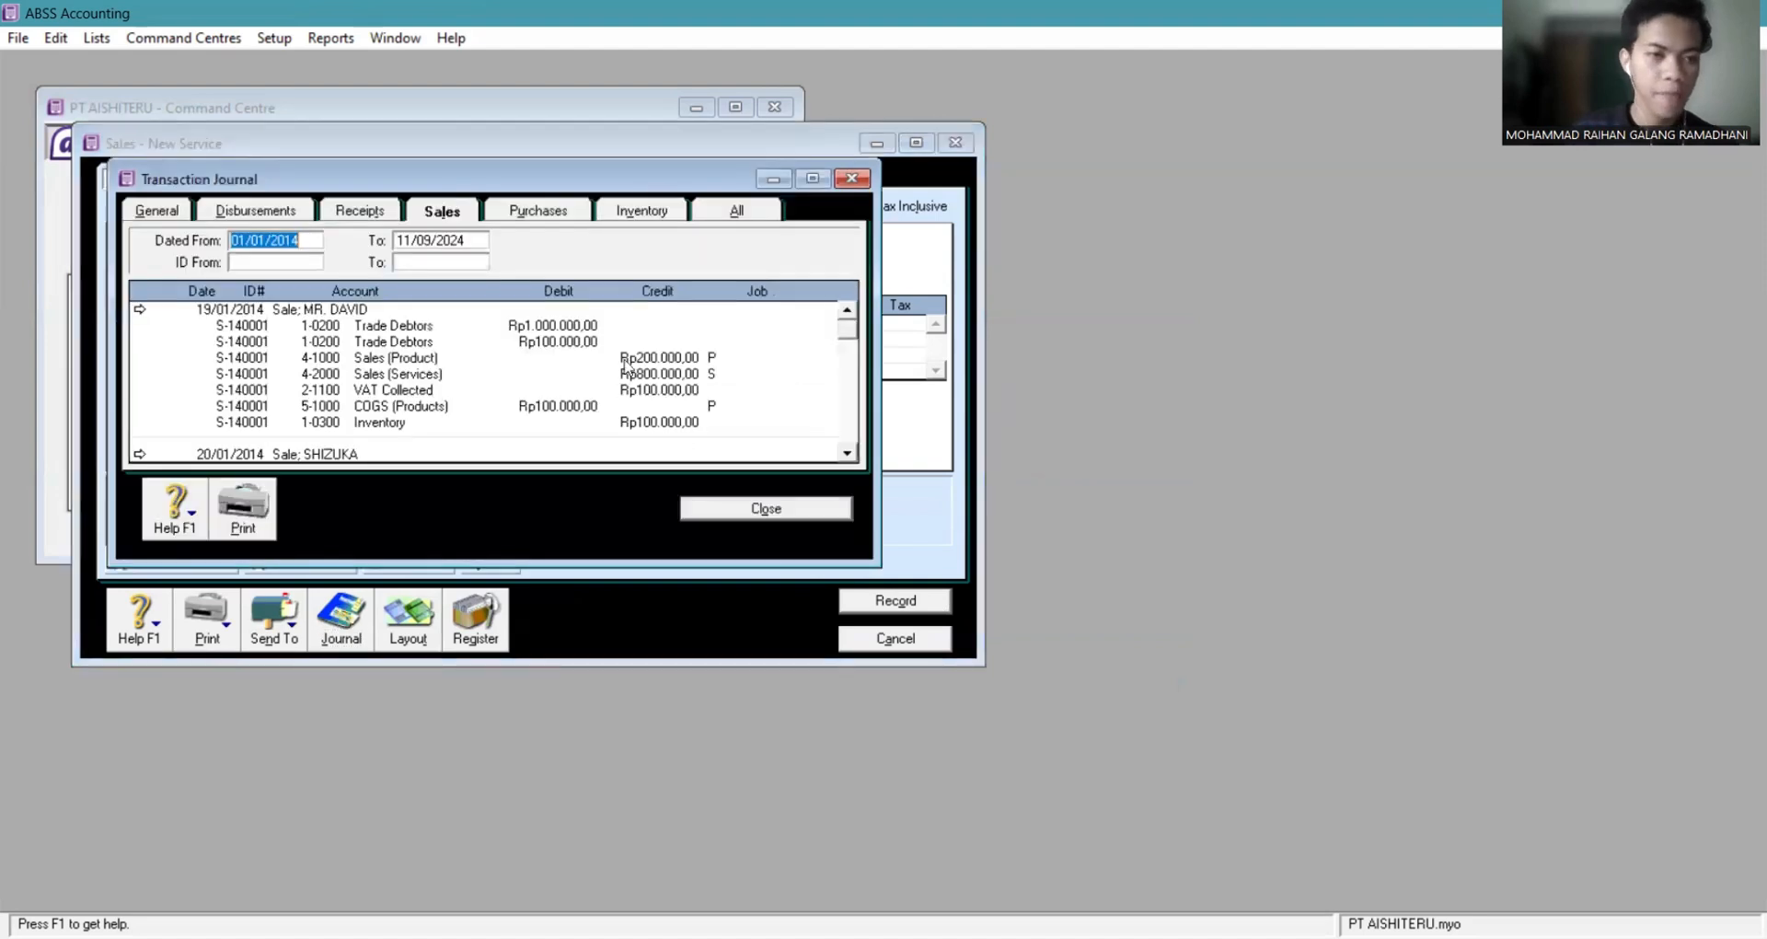
scroll(556, 422, "down", 1)
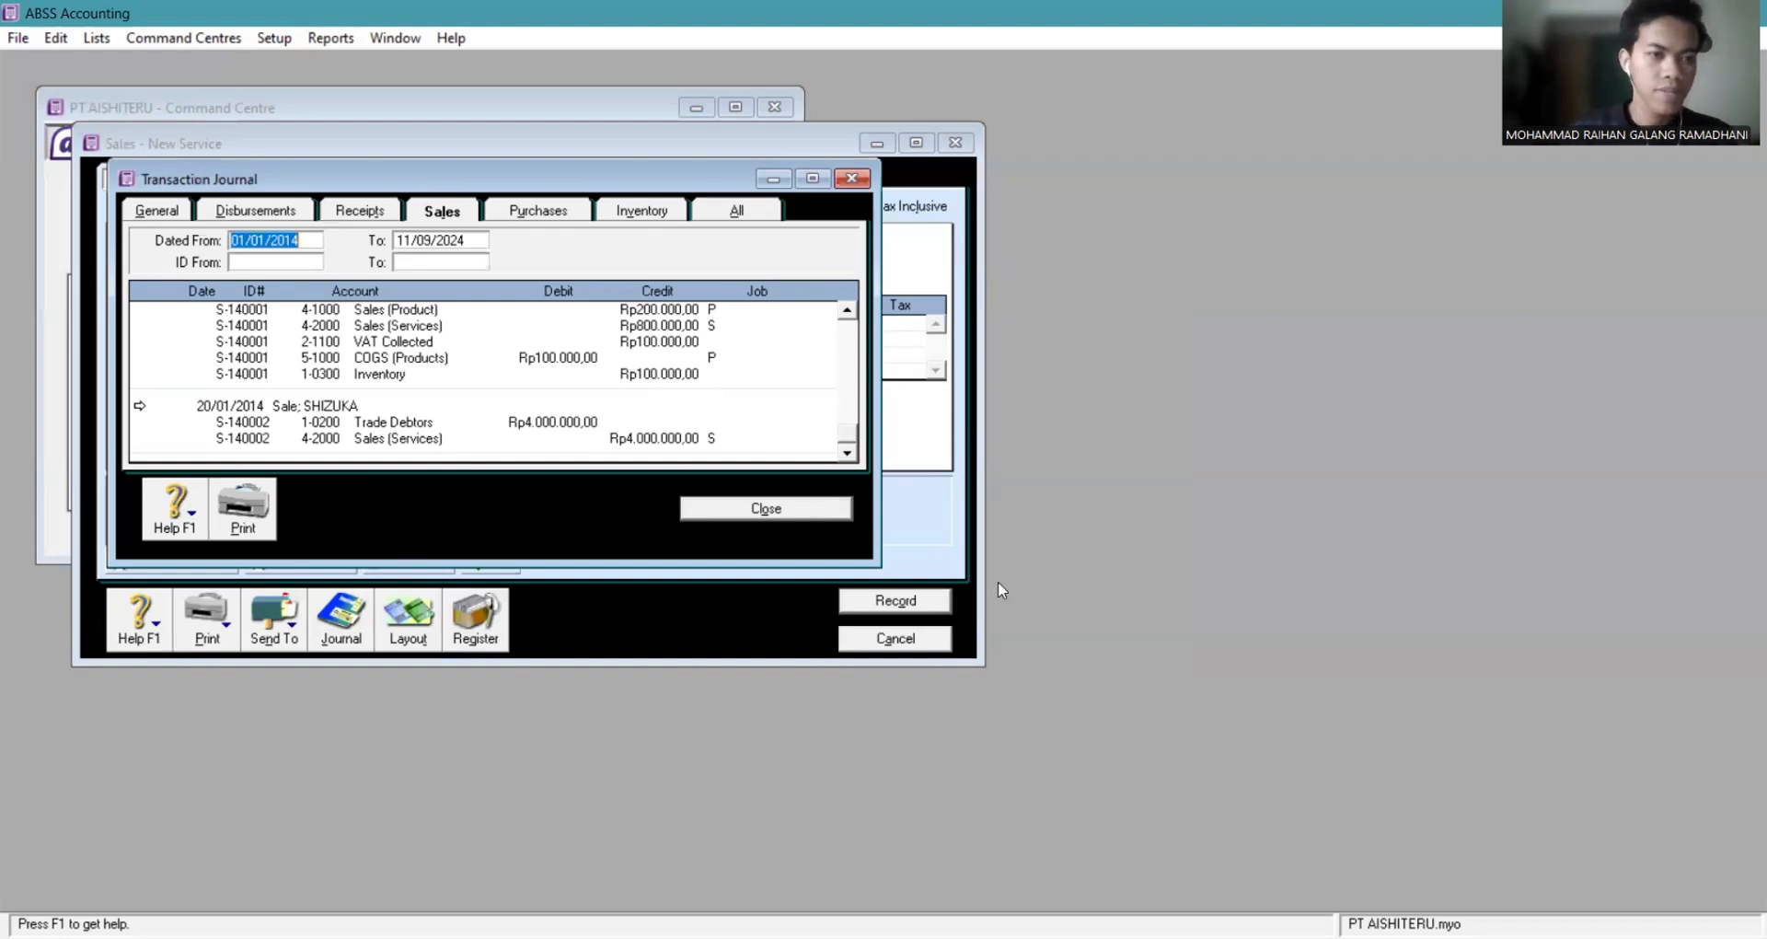
left_click(773, 510)
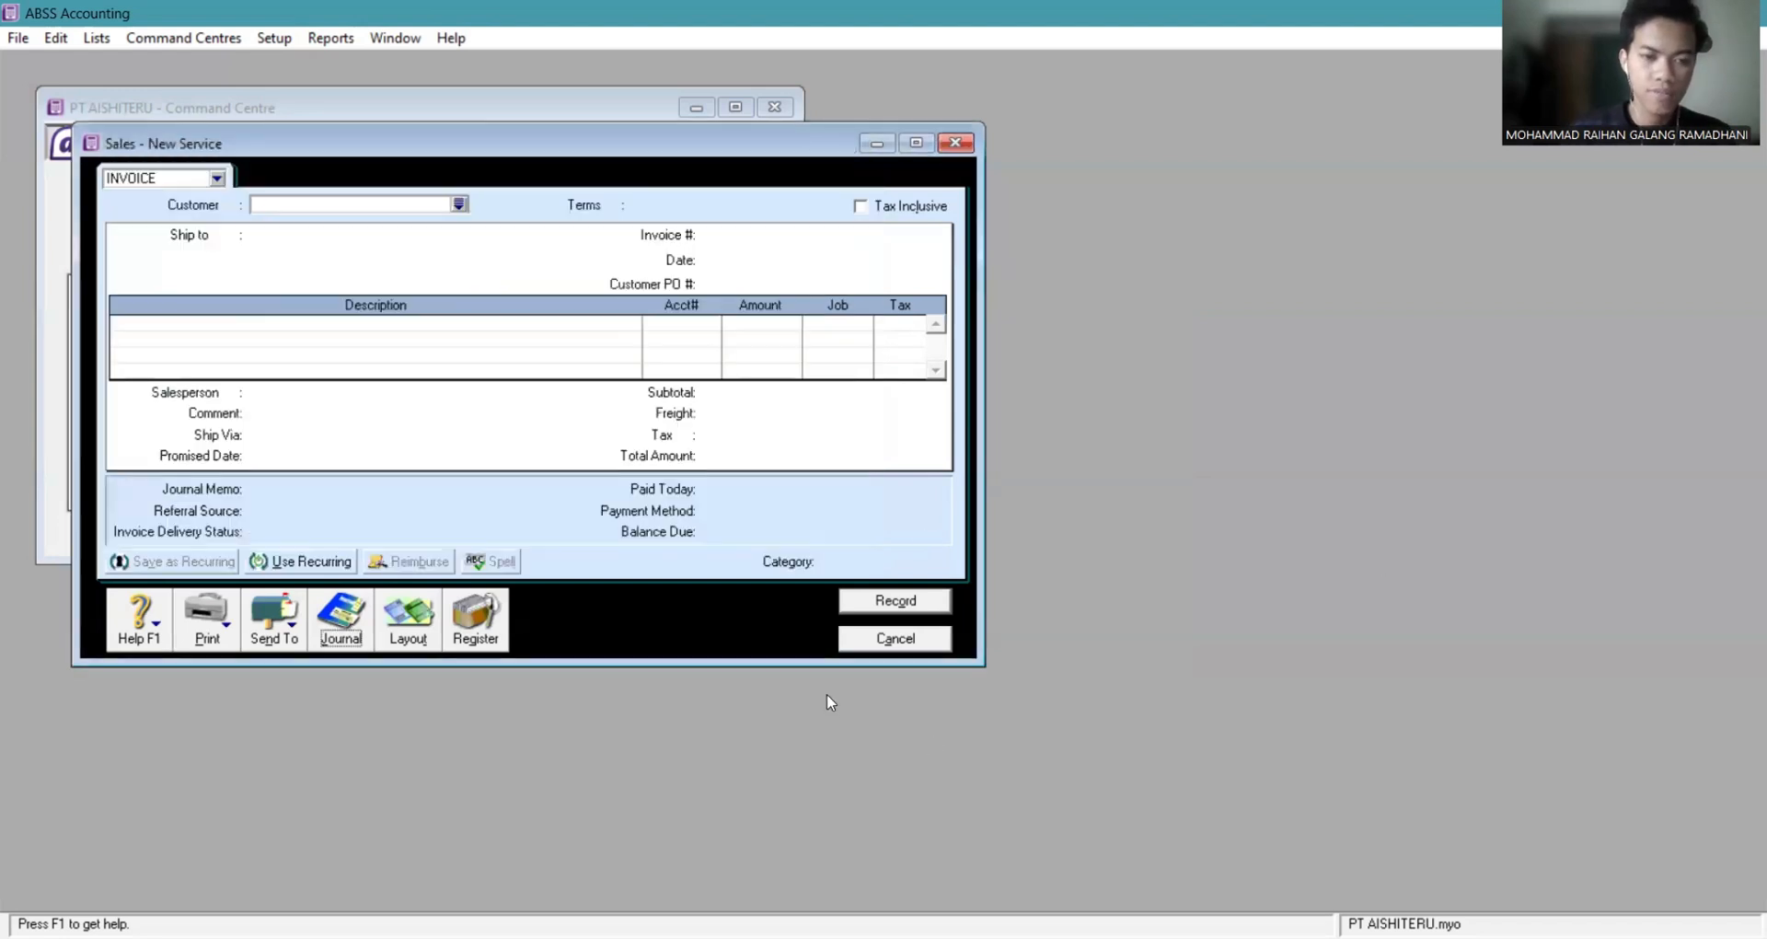
left_click(891, 638)
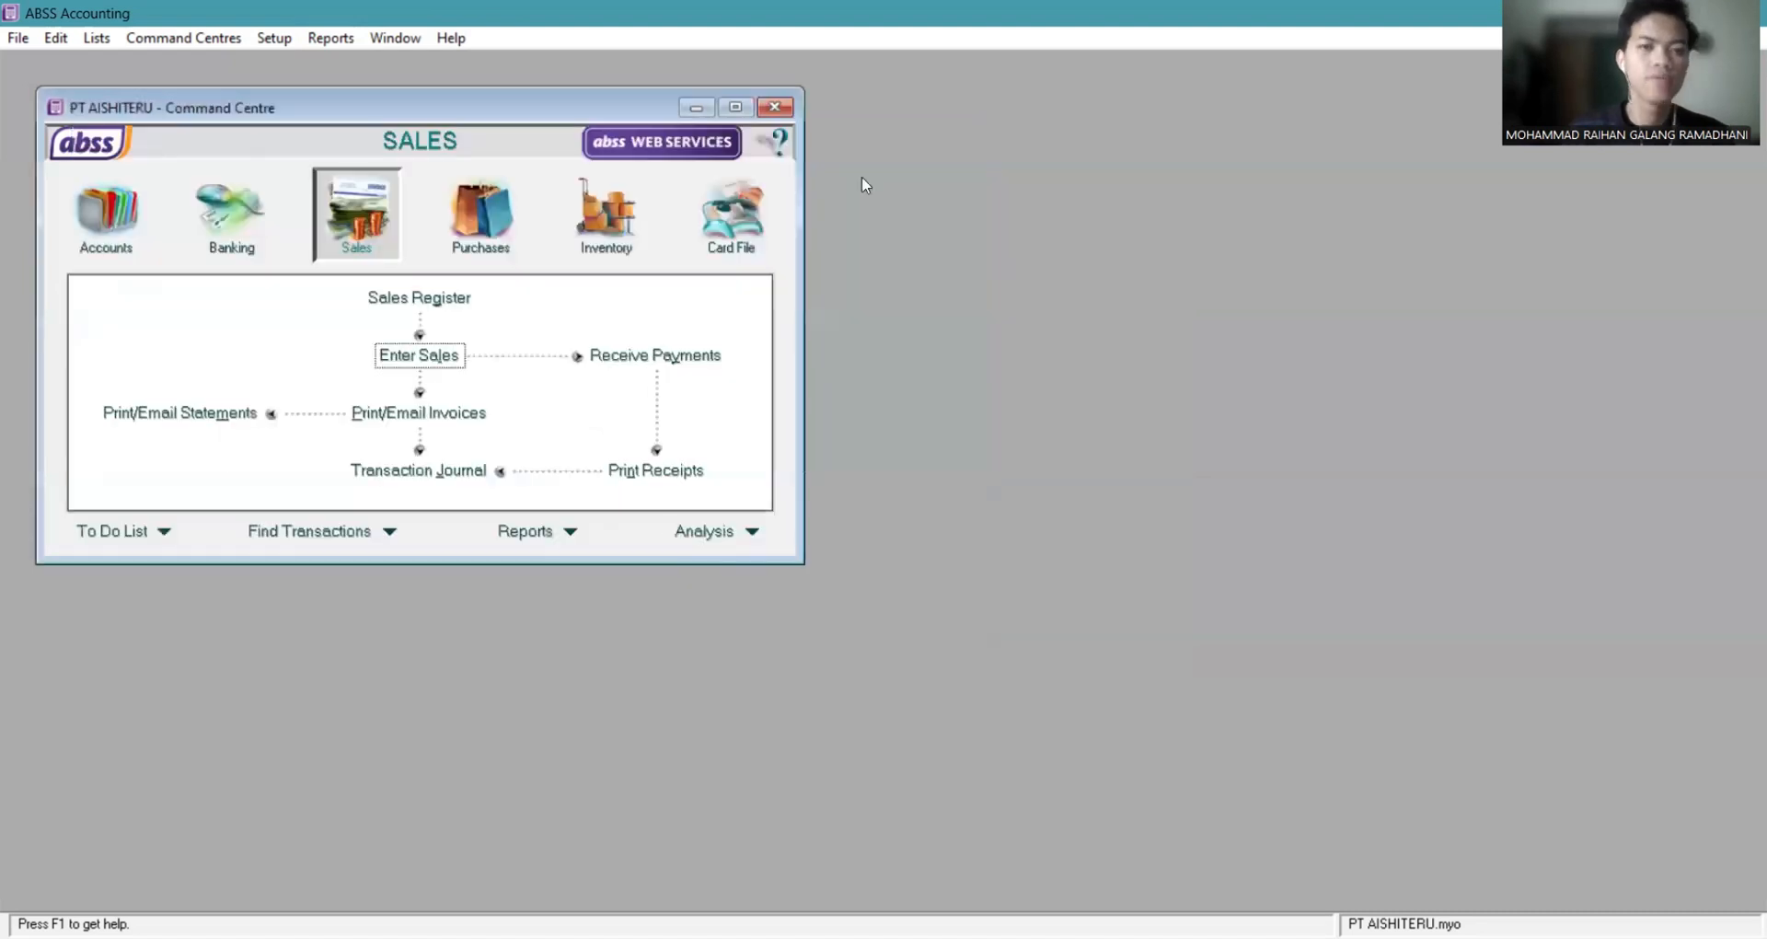